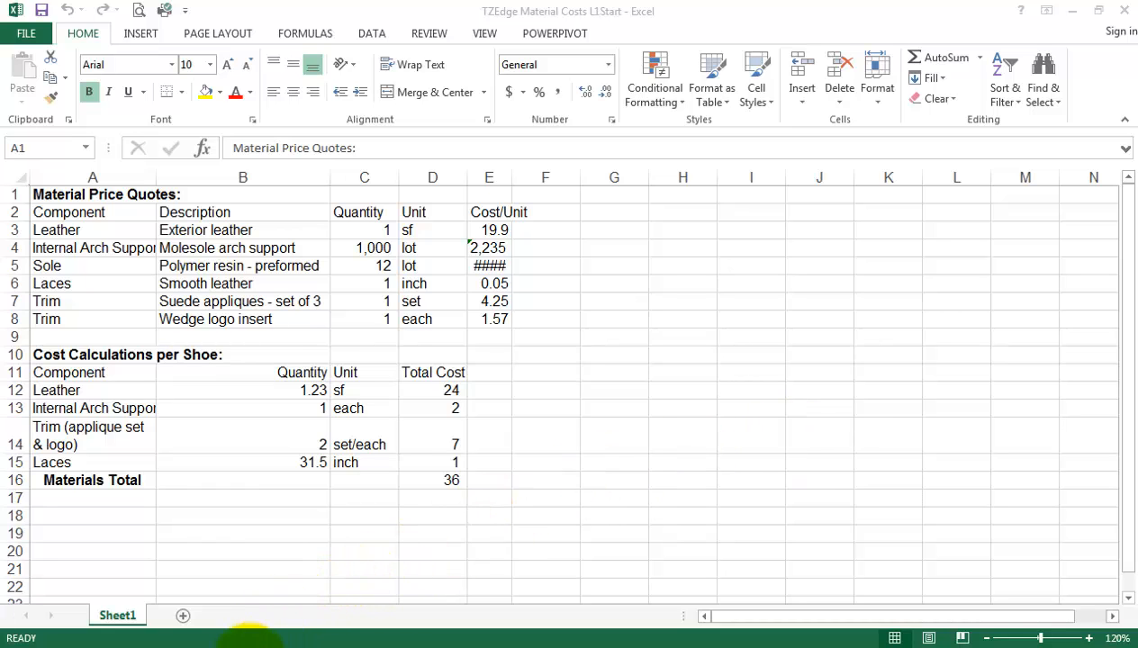
- Open the TZEdge Material Costs L1End workbook from the chapter 1 folder alongside the L1Start workbook
{"action": "left_click", "coordinate": [135, 647]}
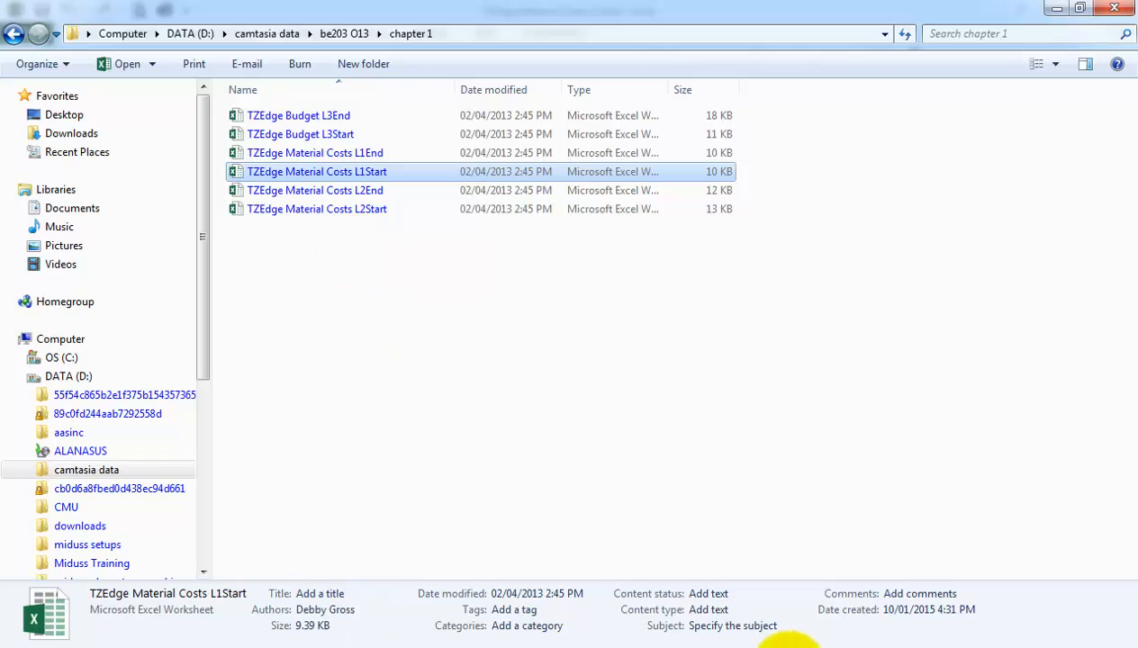
{"action": "left_click", "coordinate": [774, 647]}
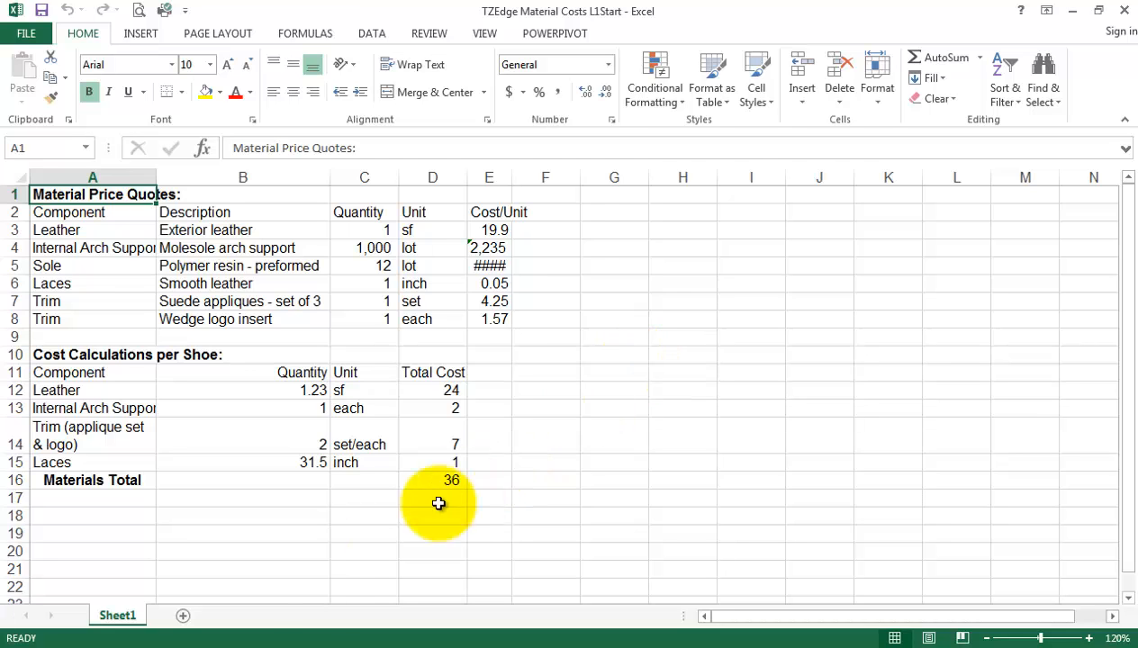
{"action": "left_click", "coordinate": [129, 647]}
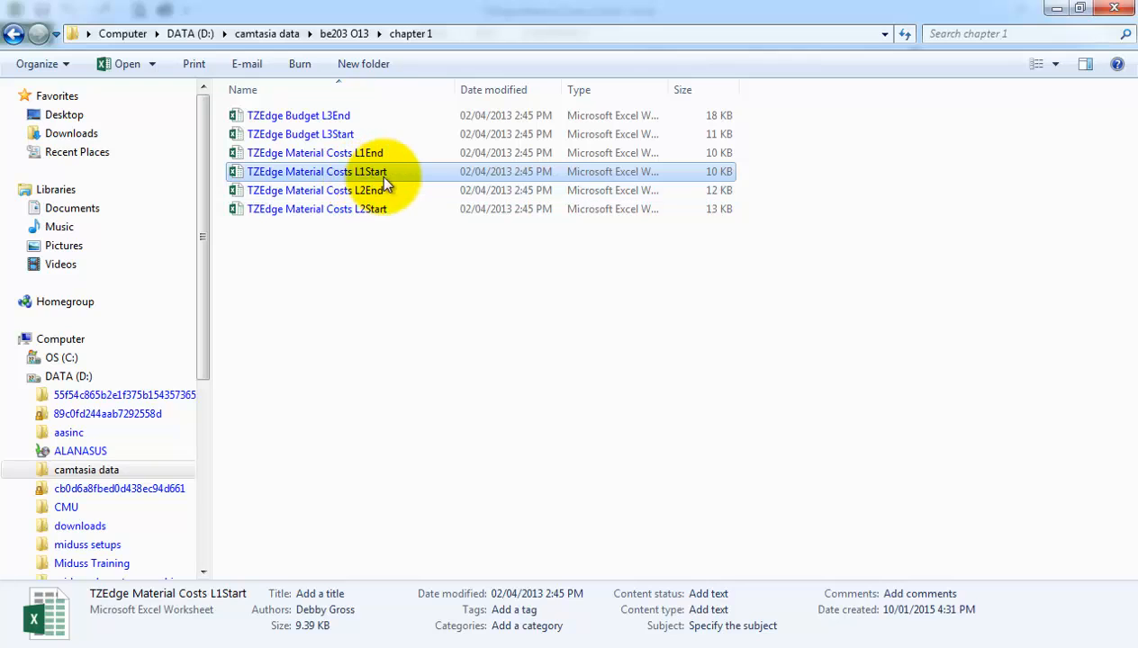
{"action": "double_click", "coordinate": [361, 153]}
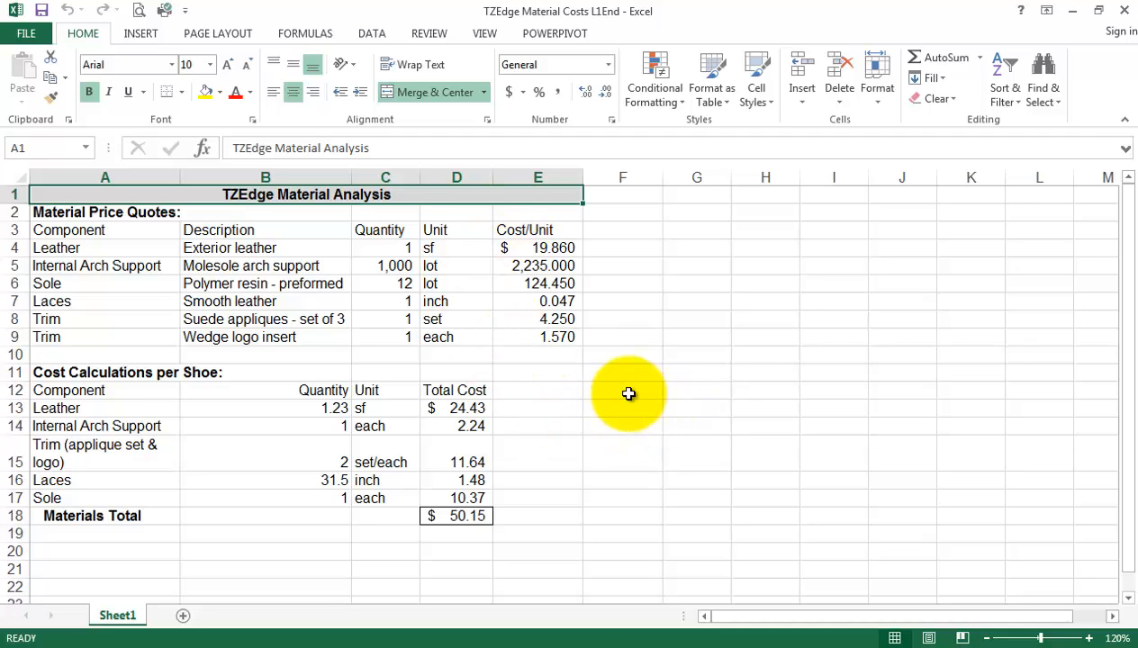
- Compare the L1Start and L1End workbooks, return to L1Start, and keep the current Windows color scheme without showing the message again
{"action": "left_click", "coordinate": [670, 647]}
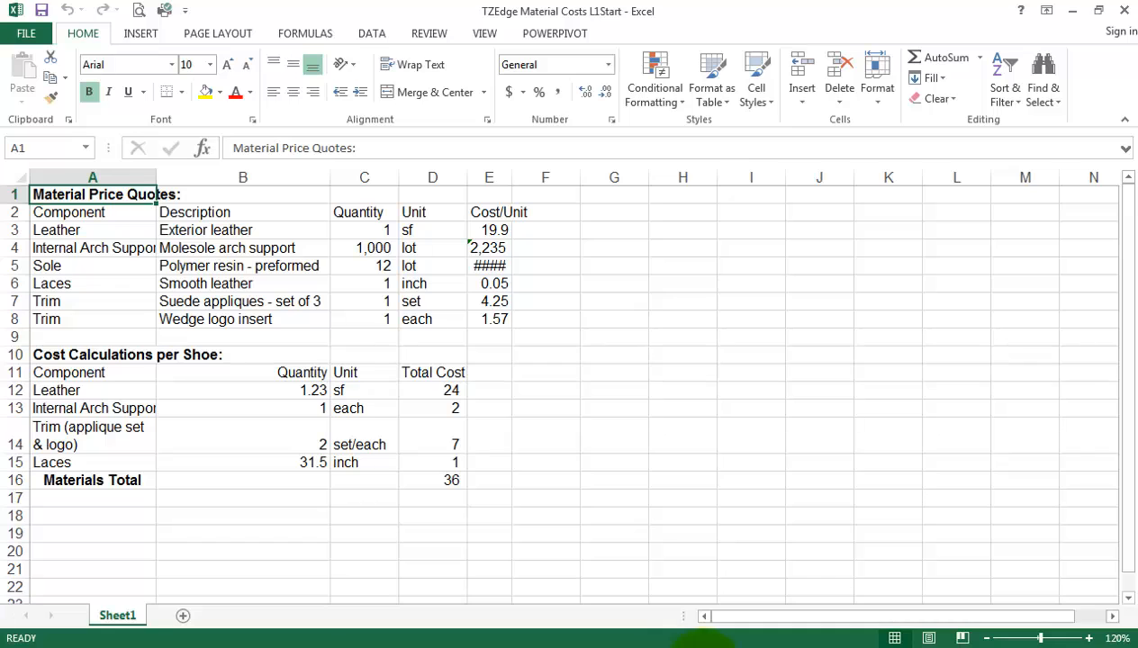
{"action": "left_click", "coordinate": [740, 647]}
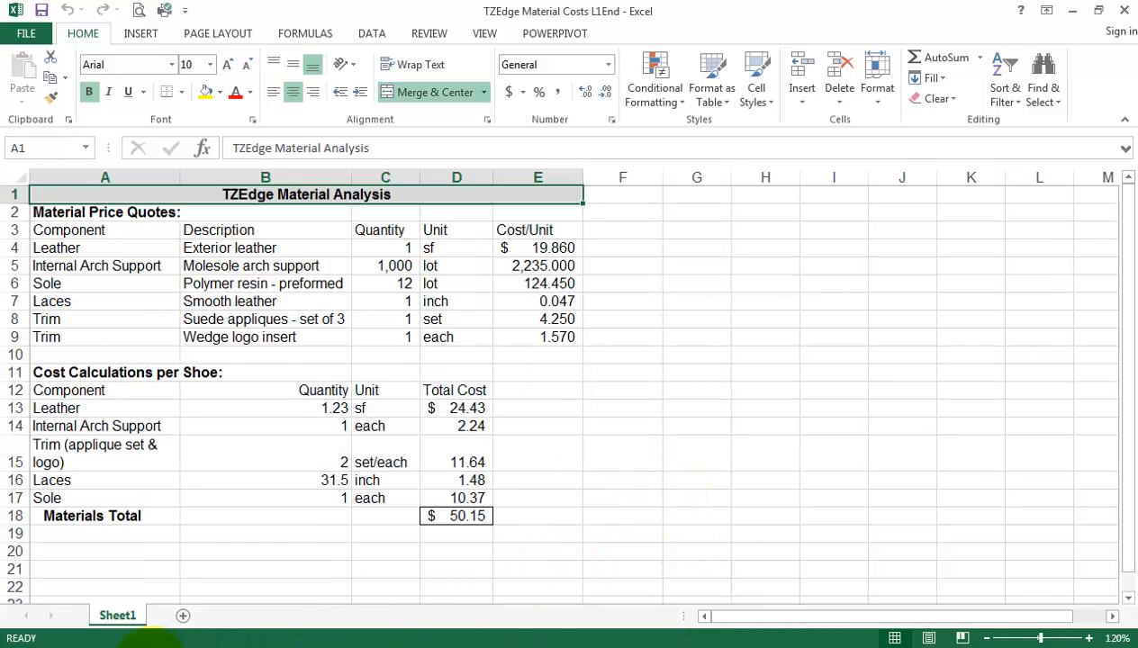
{"action": "left_click", "coordinate": [151, 647]}
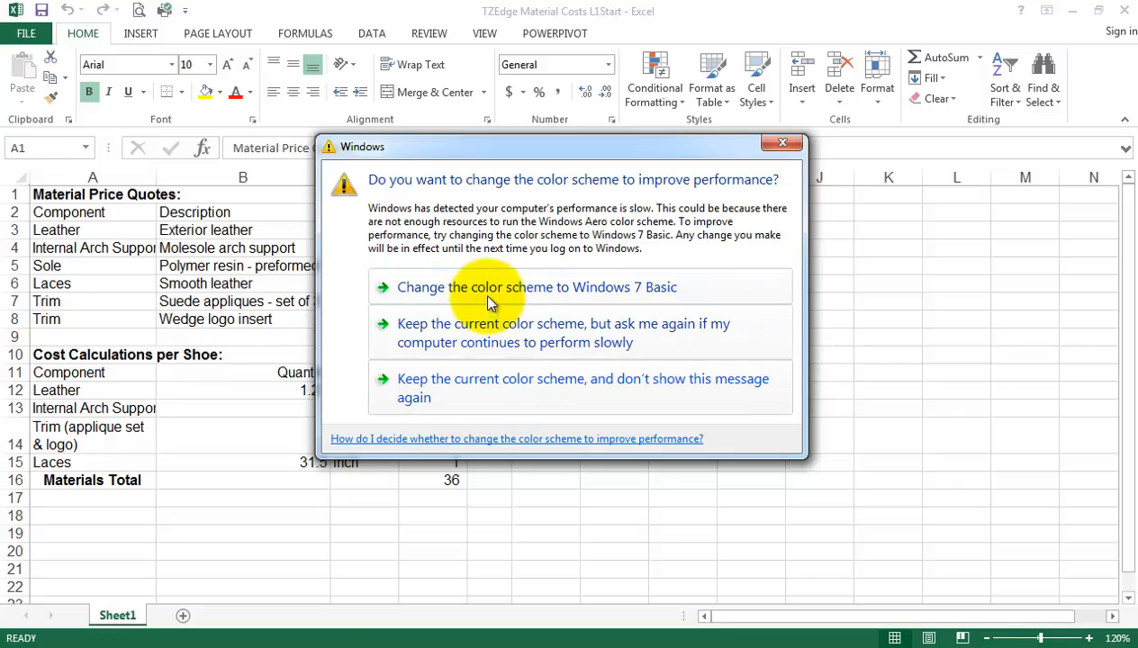
{"action": "left_click", "coordinate": [517, 388]}
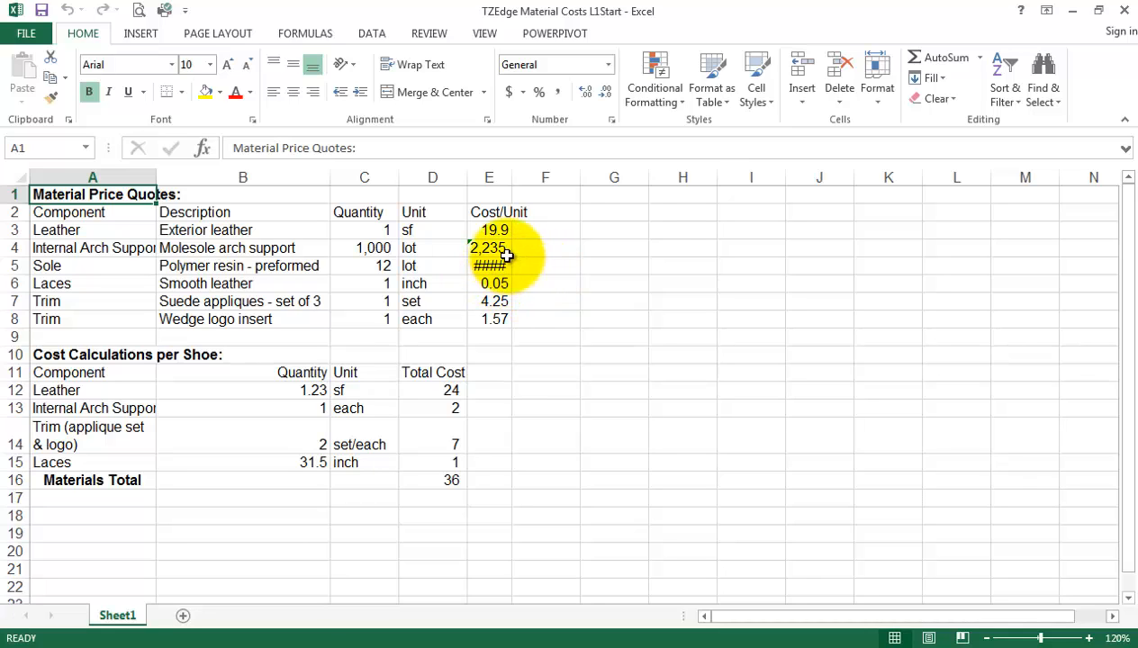
- Autofit the width of column E to its Cost/Unit contents
{"action": "left_click_drag", "start_coordinate": [508, 178], "coordinate": [552, 208]}
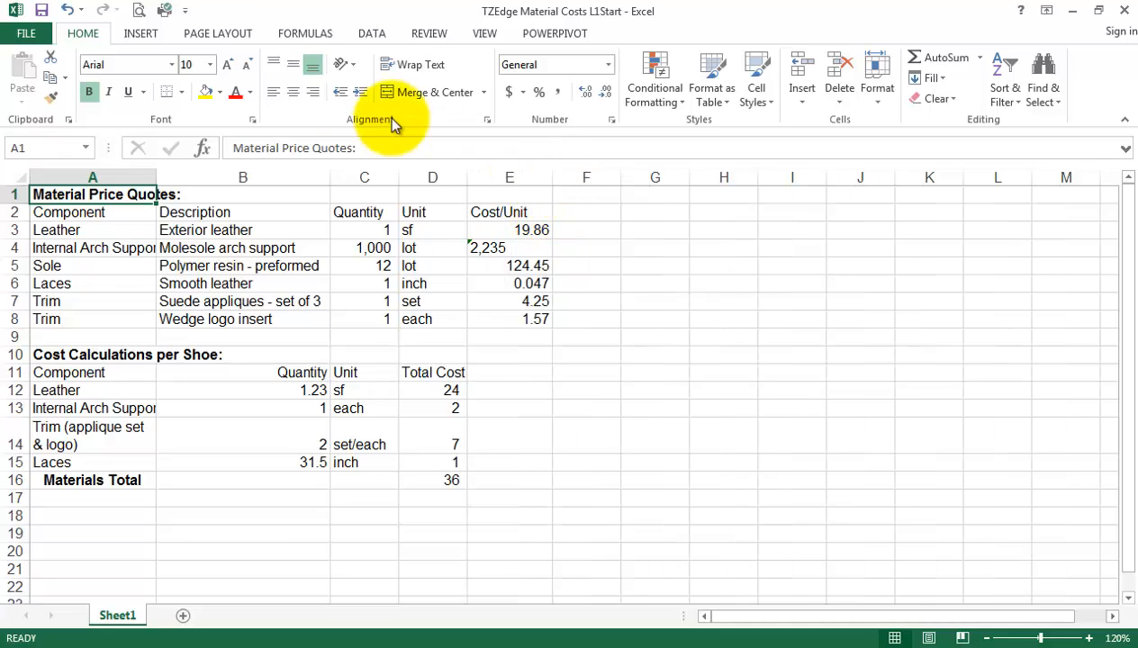
{"action": "left_click", "coordinate": [68, 11]}
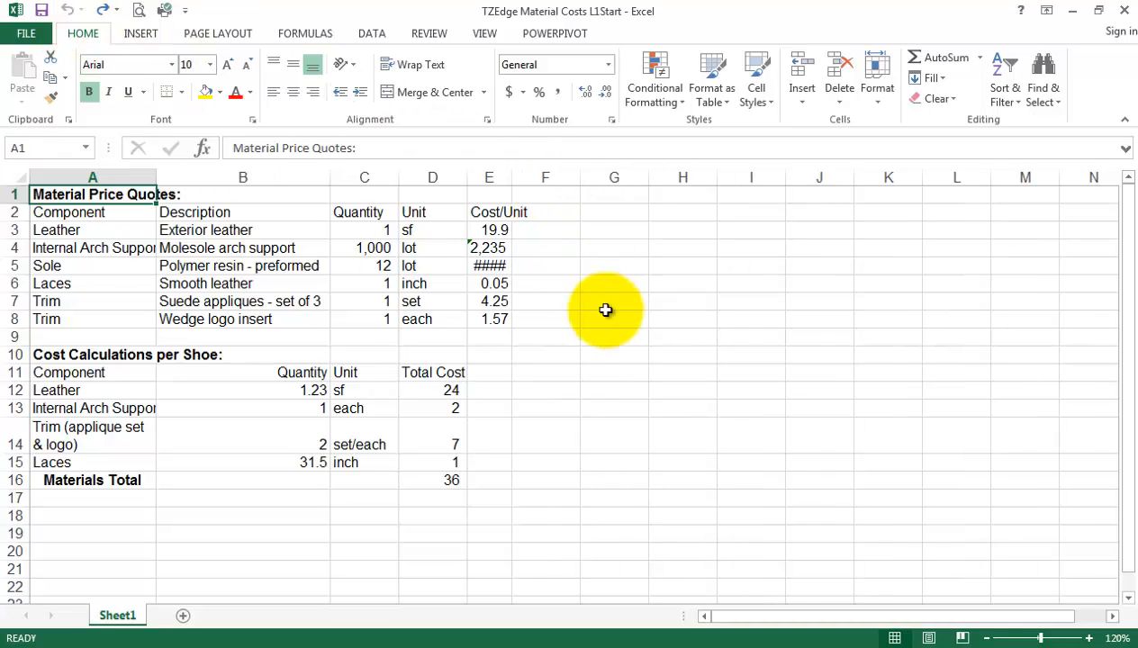
{"action": "double_click", "coordinate": [512, 175]}
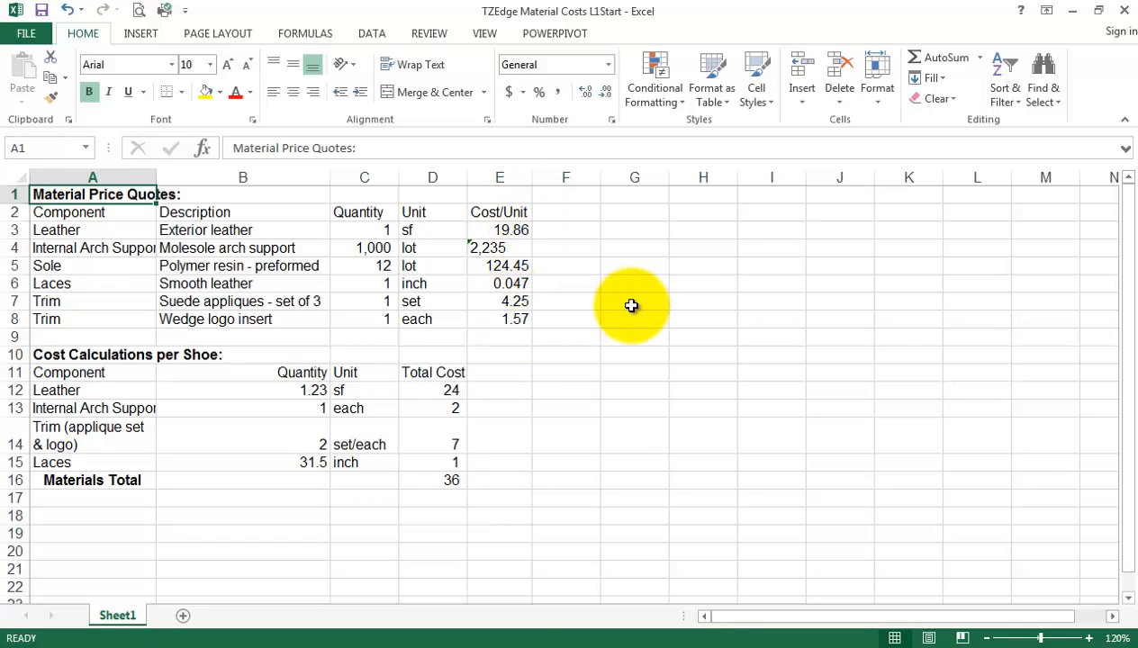
- Enter the sample word "text" in H4 and 1234 in H5 to compare their alignment, and clear H2:H6
{"action": "left_click", "coordinate": [493, 247]}
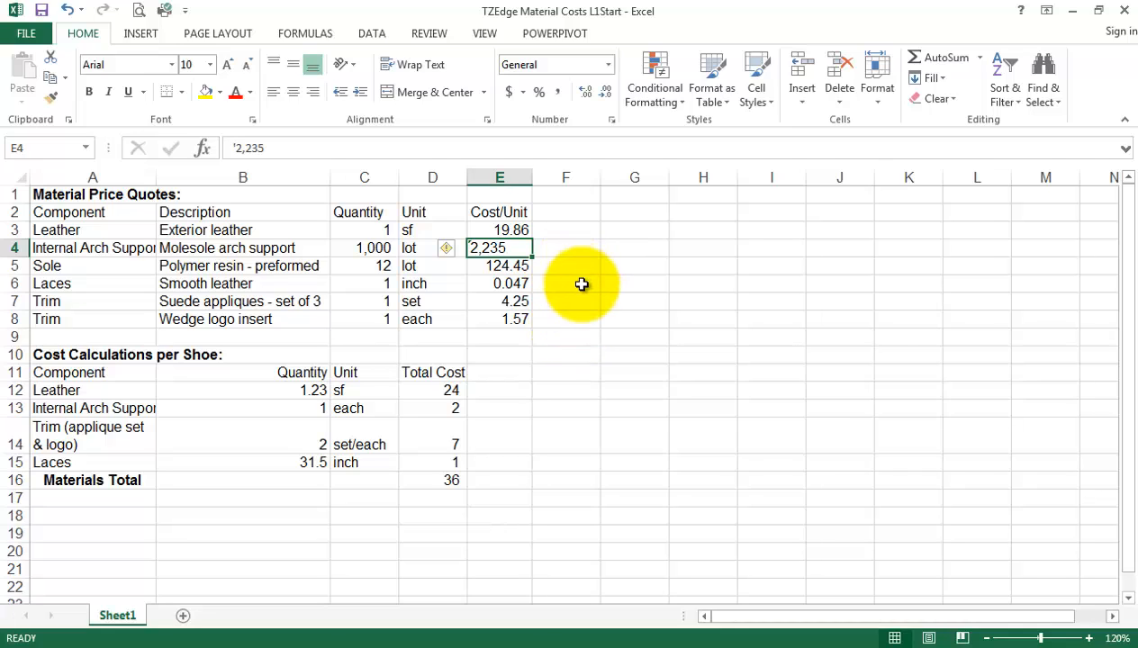
{"action": "left_click", "coordinate": [704, 250]}
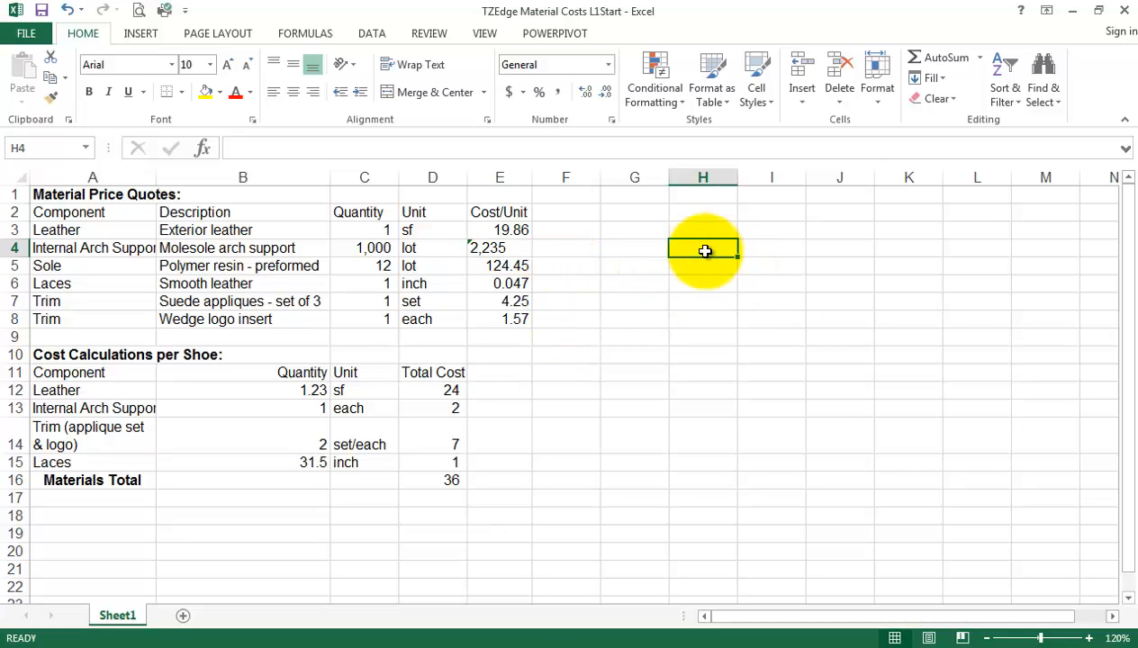
{"action": "type", "text": "text"}
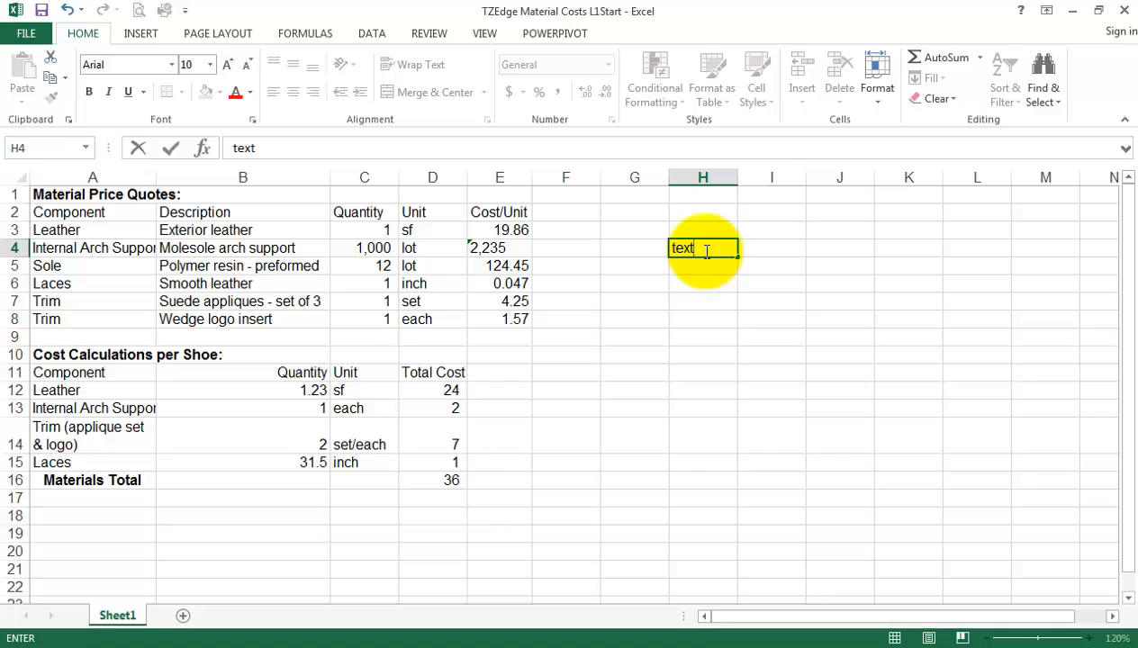
{"action": "key", "text": "Return"}
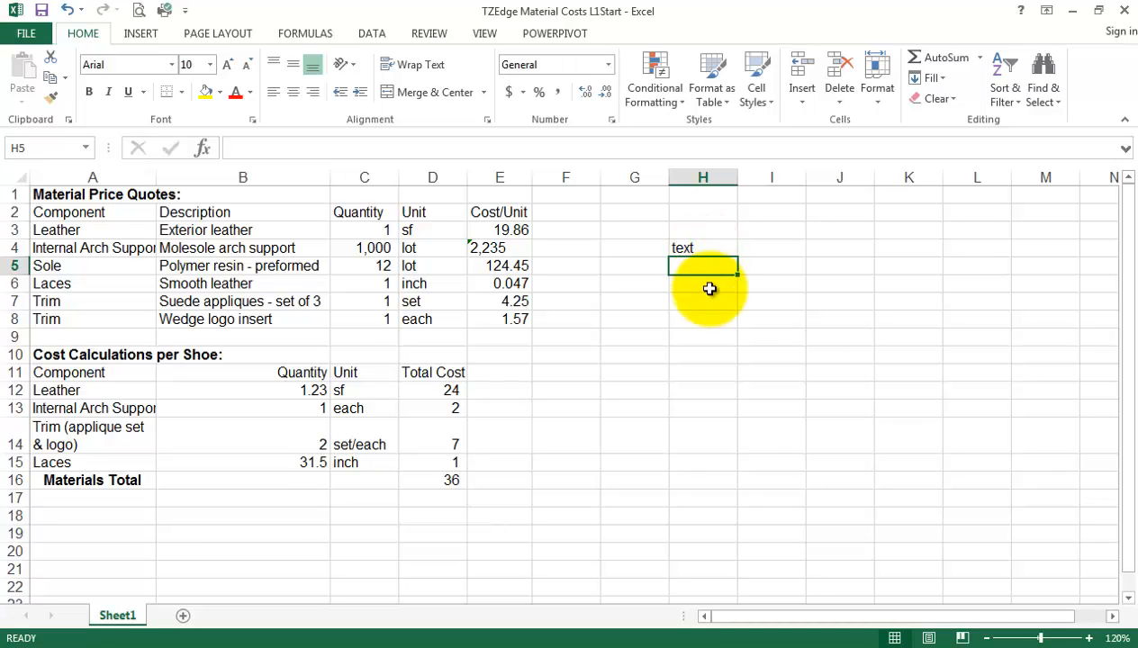
{"action": "type", "text": "1234"}
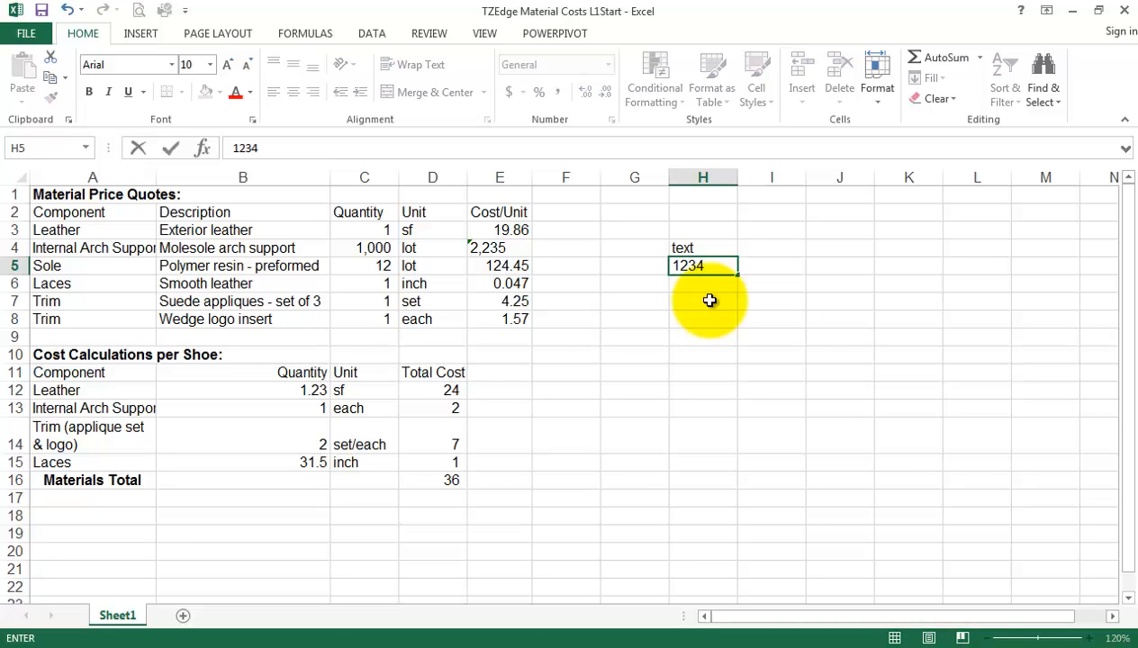
{"action": "key", "text": "Return"}
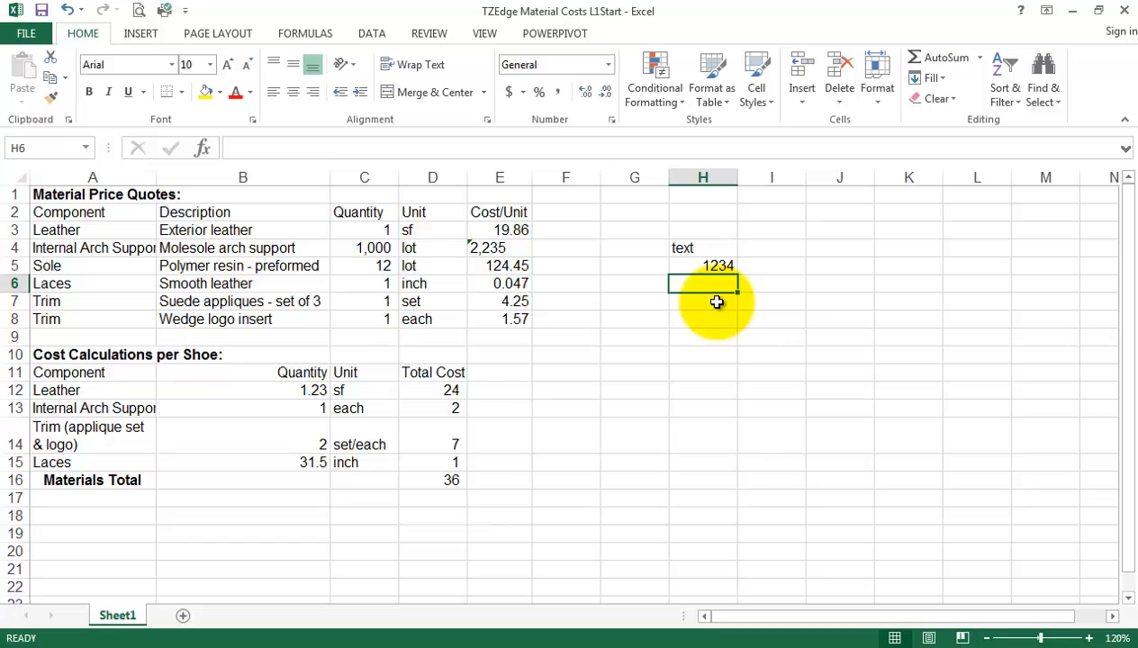
{"action": "left_click_drag", "start_coordinate": [701, 213], "coordinate": [710, 284]}
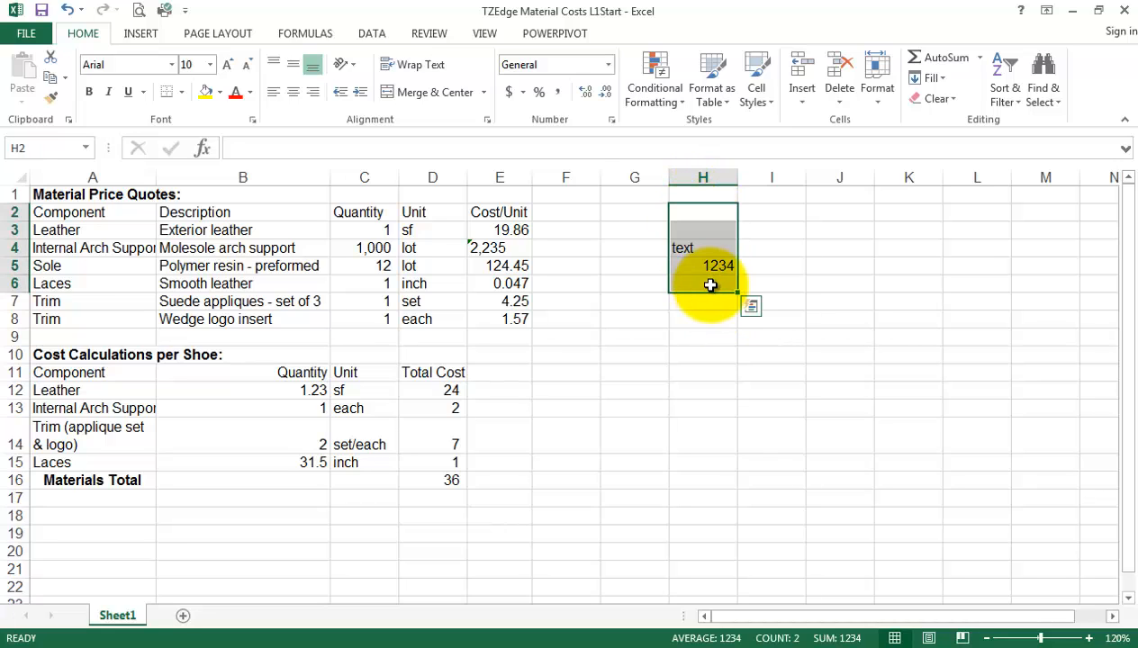
{"action": "key", "text": "Delete"}
- Enter '123456 in H4 with a leading apostrophe as a sample of a number stored as text
{"action": "left_click", "coordinate": [501, 249]}
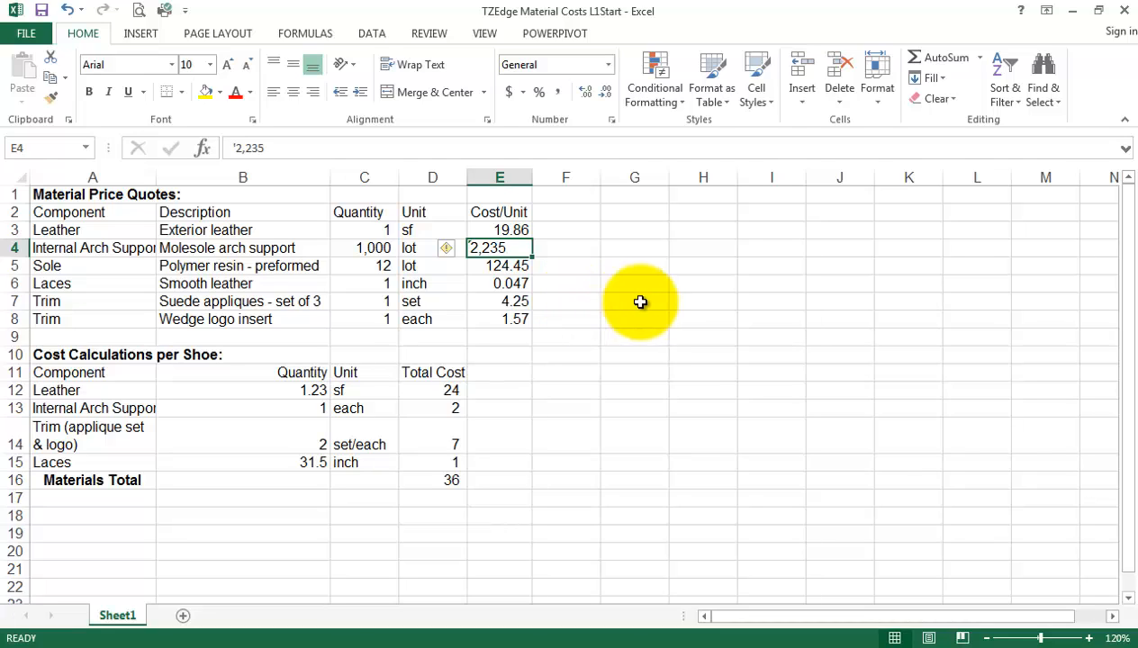
{"action": "left_click", "coordinate": [695, 250]}
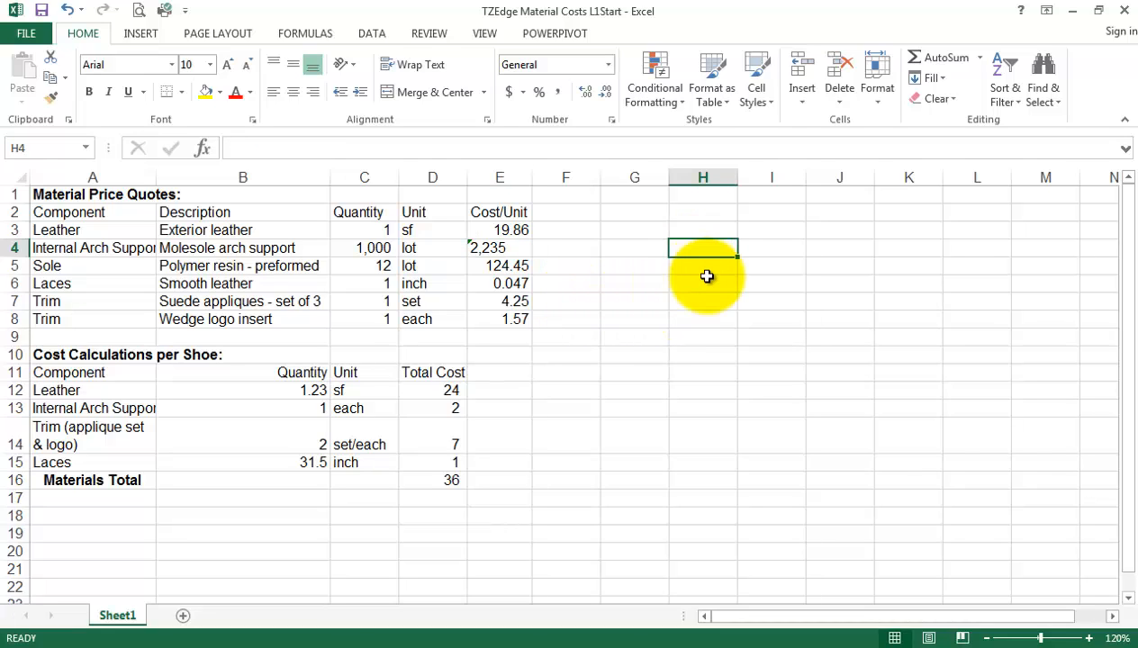
{"action": "type", "text": "'"}
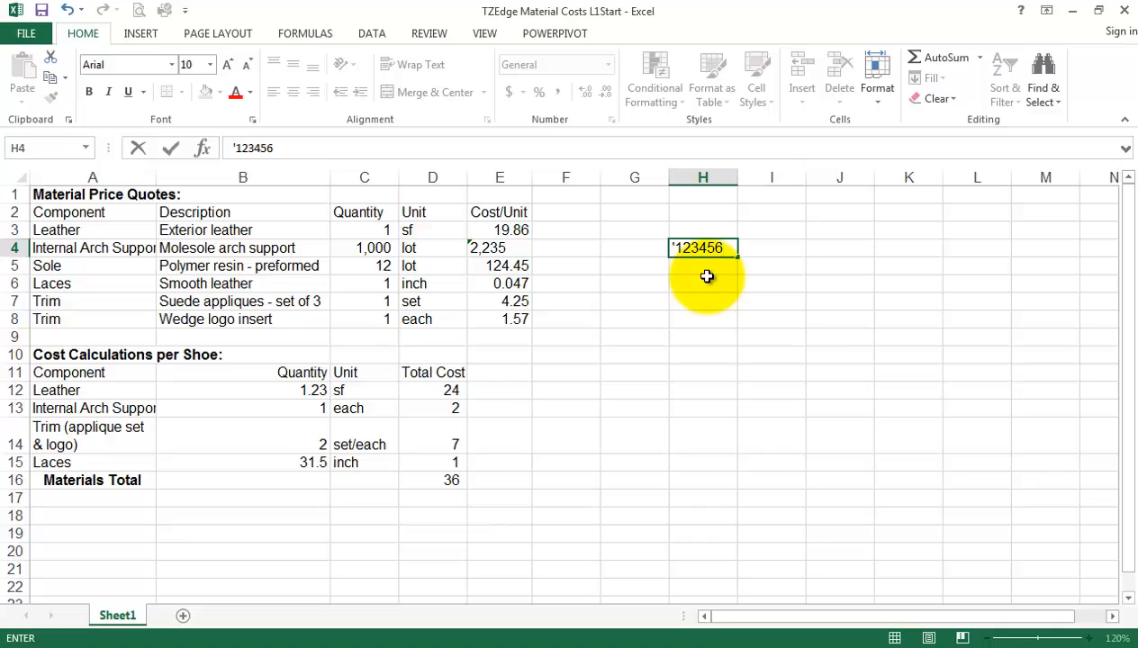
{"action": "type", "text": "123456"}
{"action": "key", "text": "Return"}
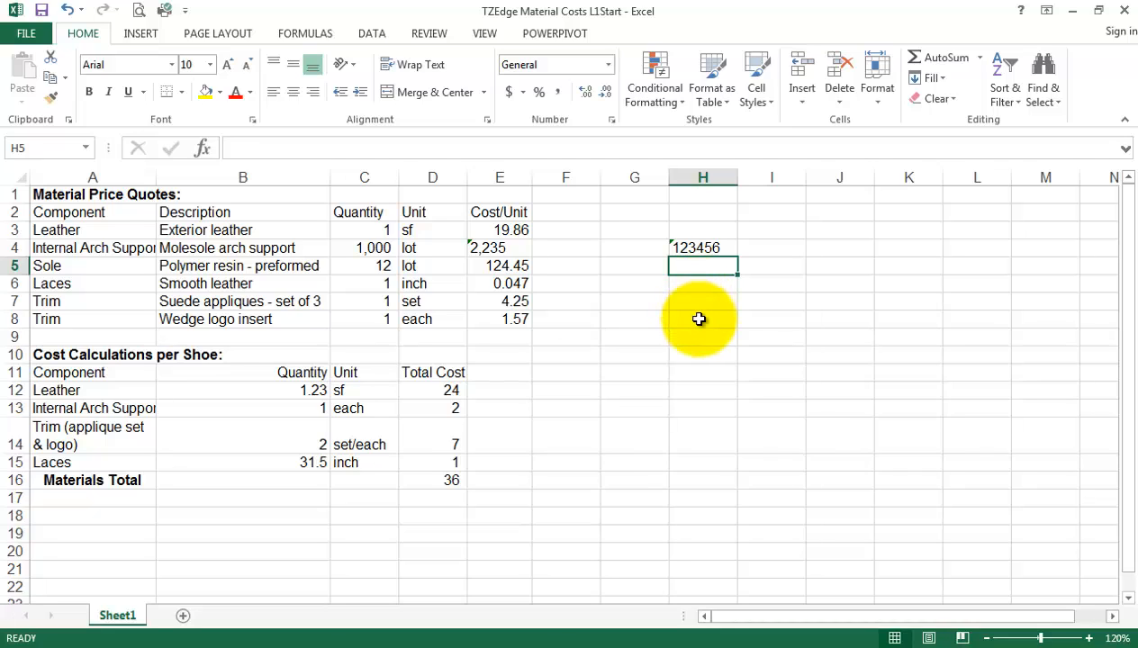
{"action": "left_click", "coordinate": [698, 319]}
{"action": "type", "text": "'"}
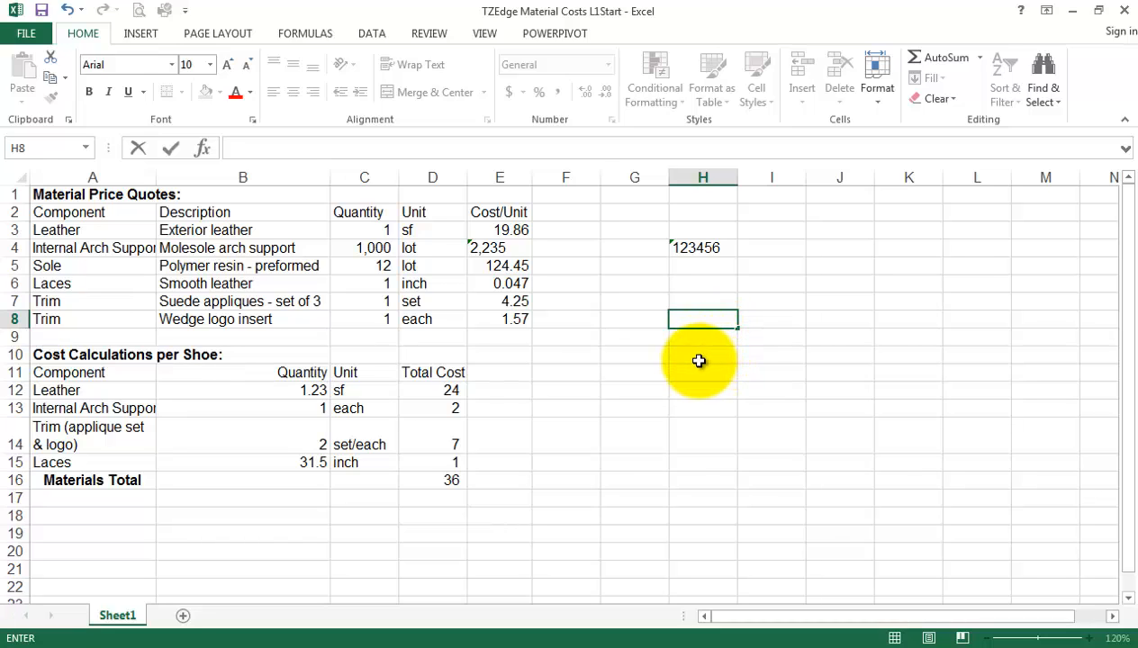
{"action": "left_click", "coordinate": [689, 247]}
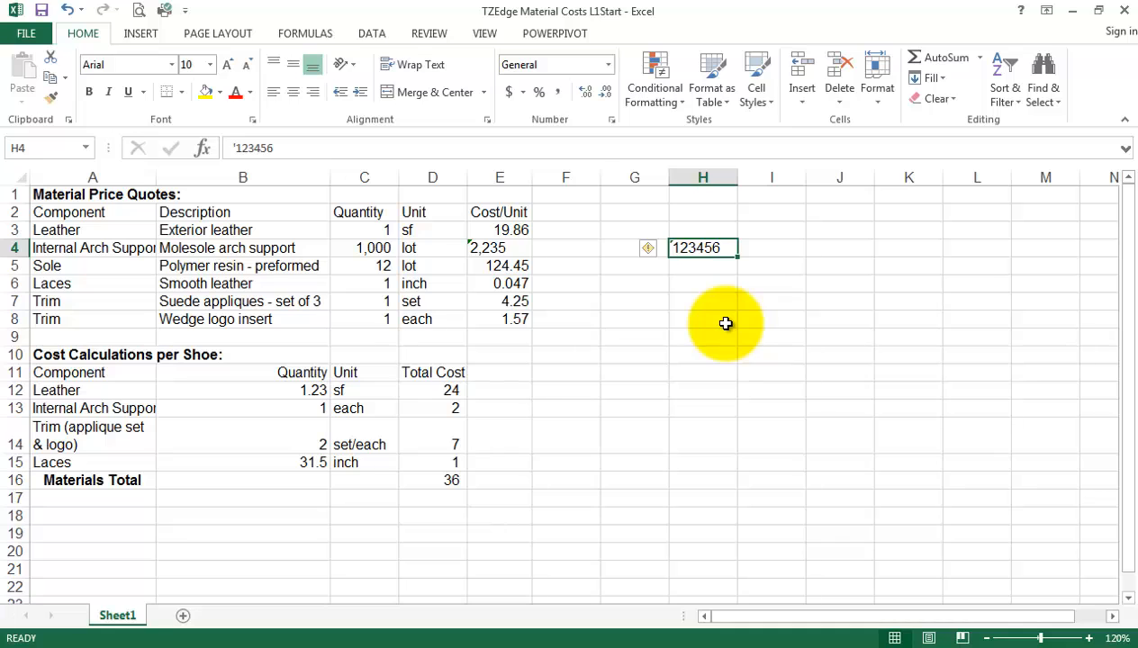
- Delete columns G and H to remove the sample entry
{"action": "left_click_drag", "start_coordinate": [650, 178], "coordinate": [700, 176]}
{"action": "right_click", "coordinate": [701, 176]}
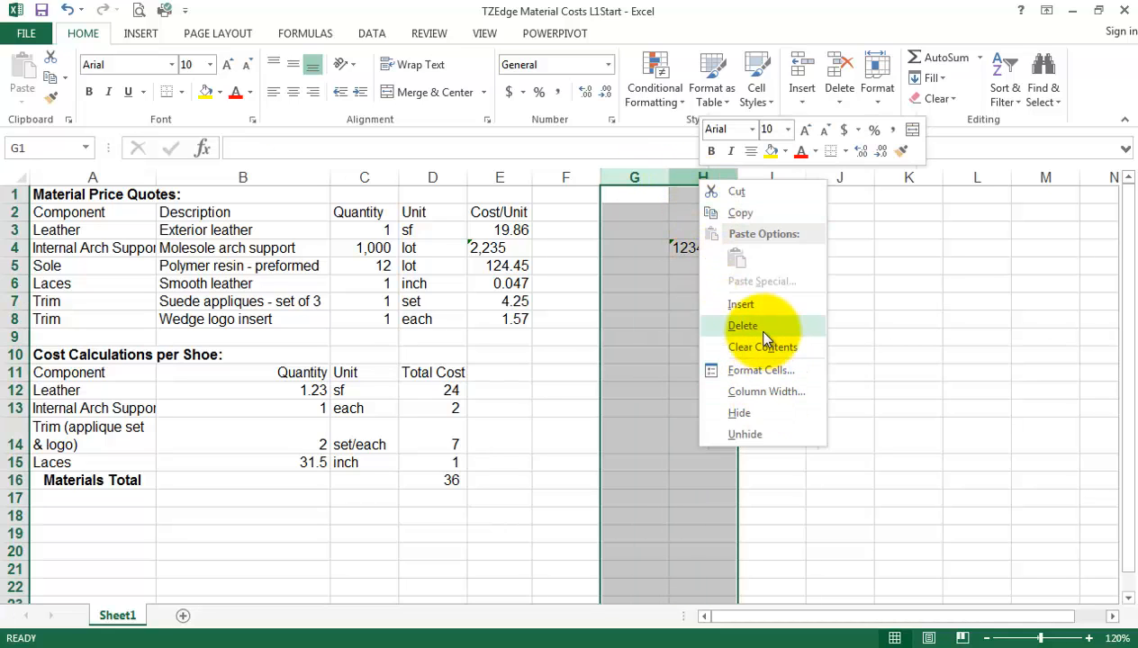
{"action": "left_click", "coordinate": [762, 326]}
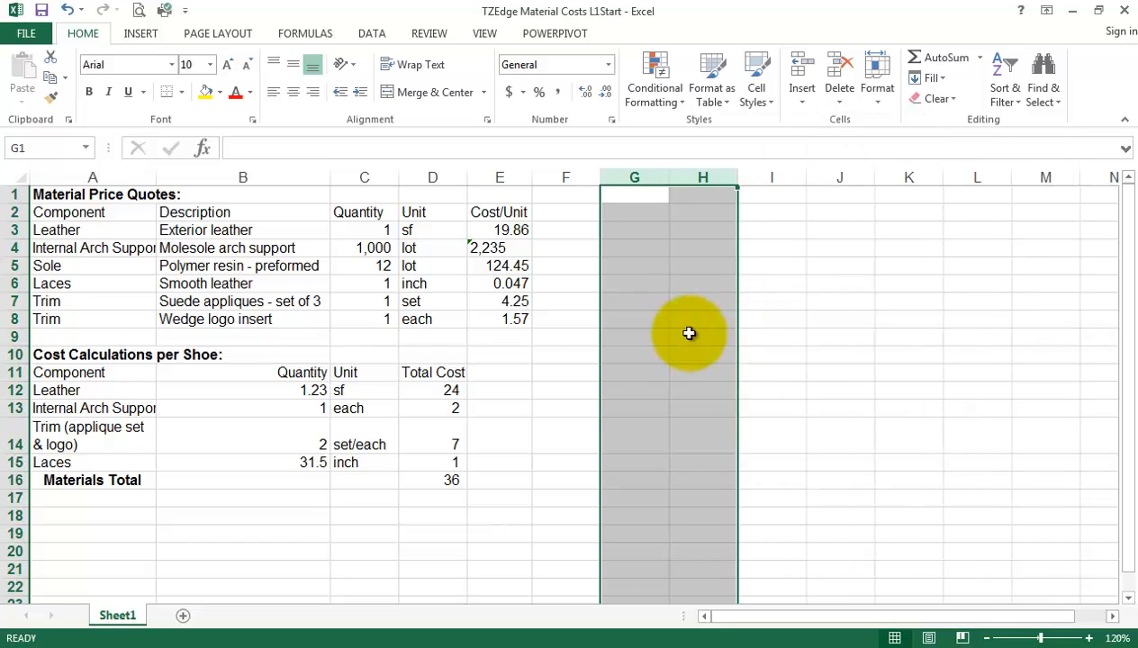
- Convert the Molesole arch support cost in E4 from text to a number through its error options
{"action": "left_click", "coordinate": [483, 247]}
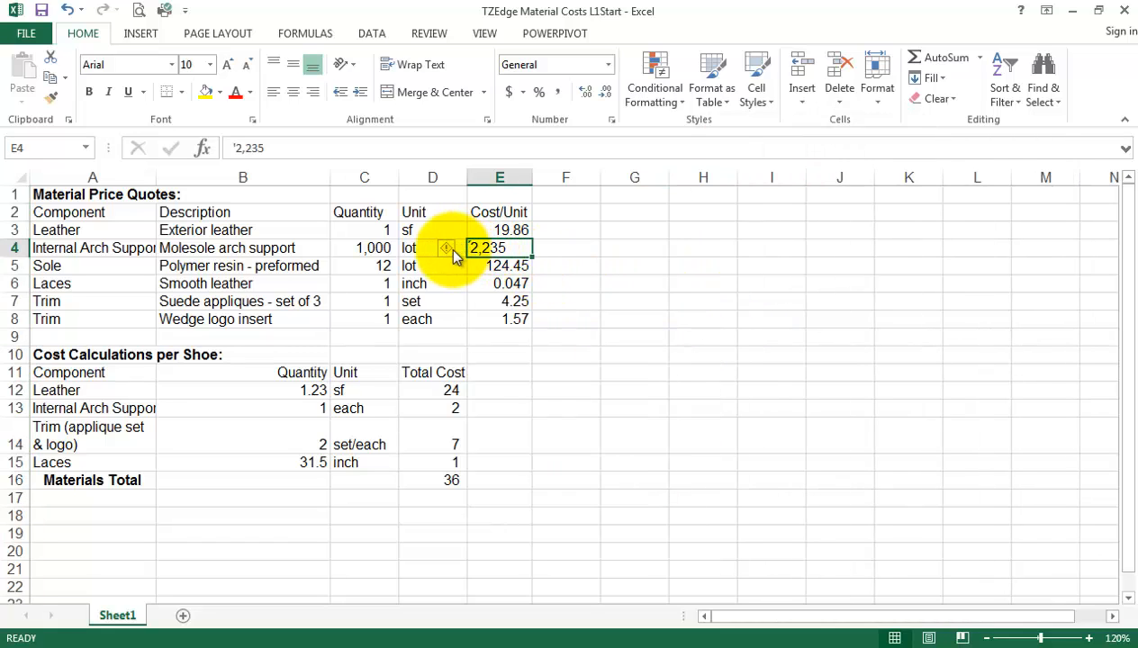
{"action": "mouse_move", "coordinate": [461, 257]}
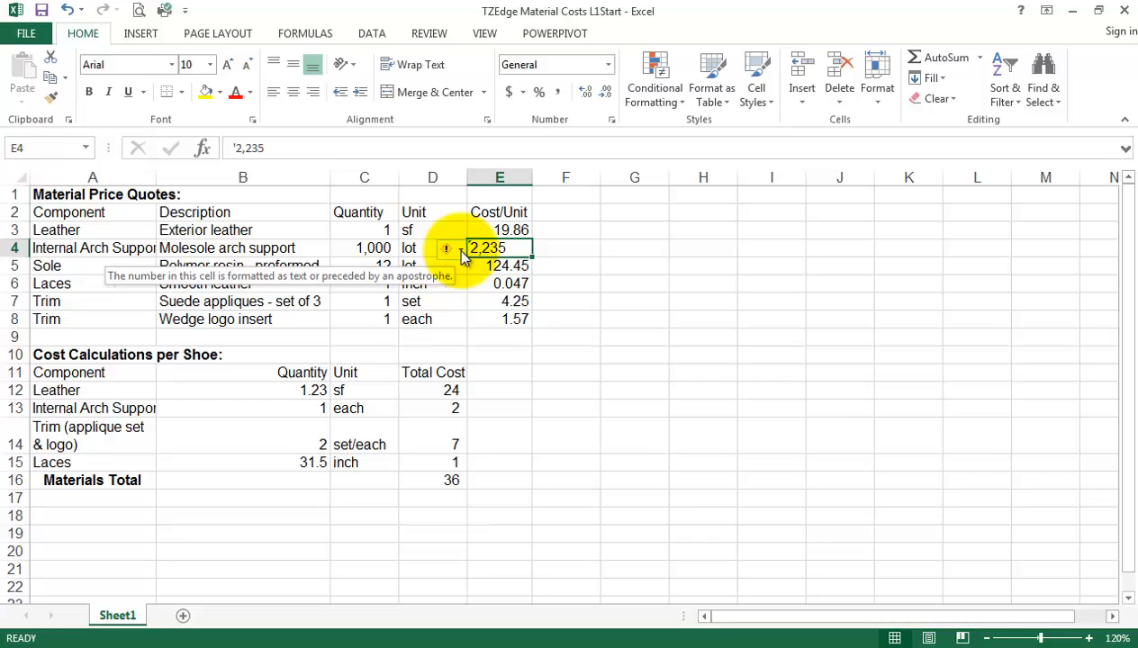
{"action": "left_click", "coordinate": [461, 252]}
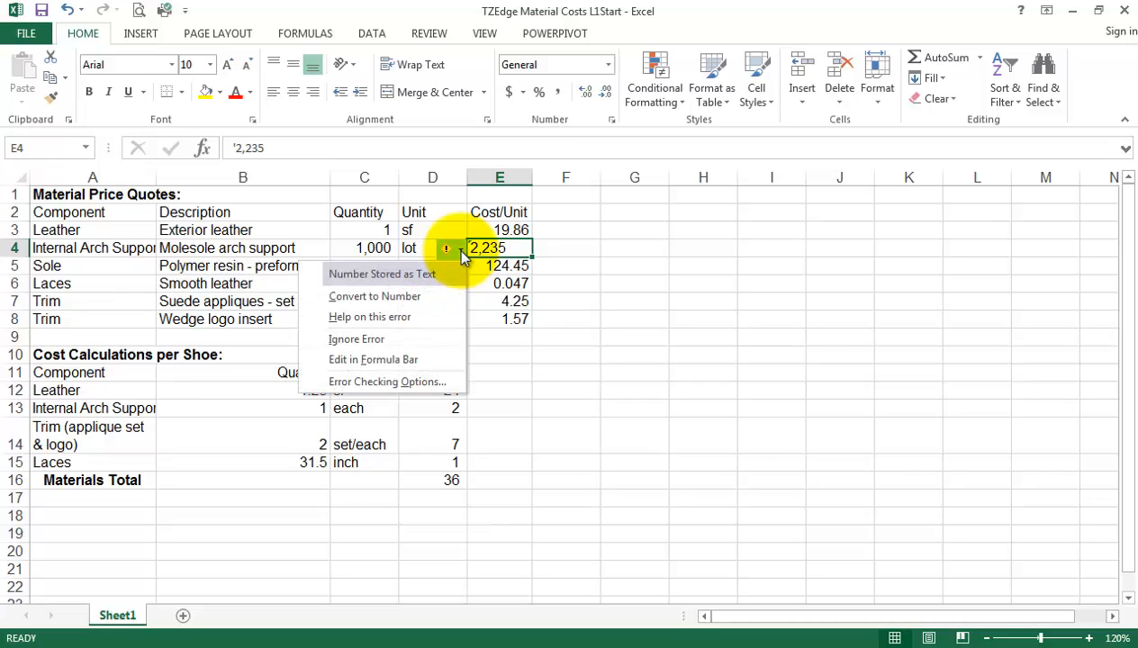
{"action": "left_click", "coordinate": [409, 306]}
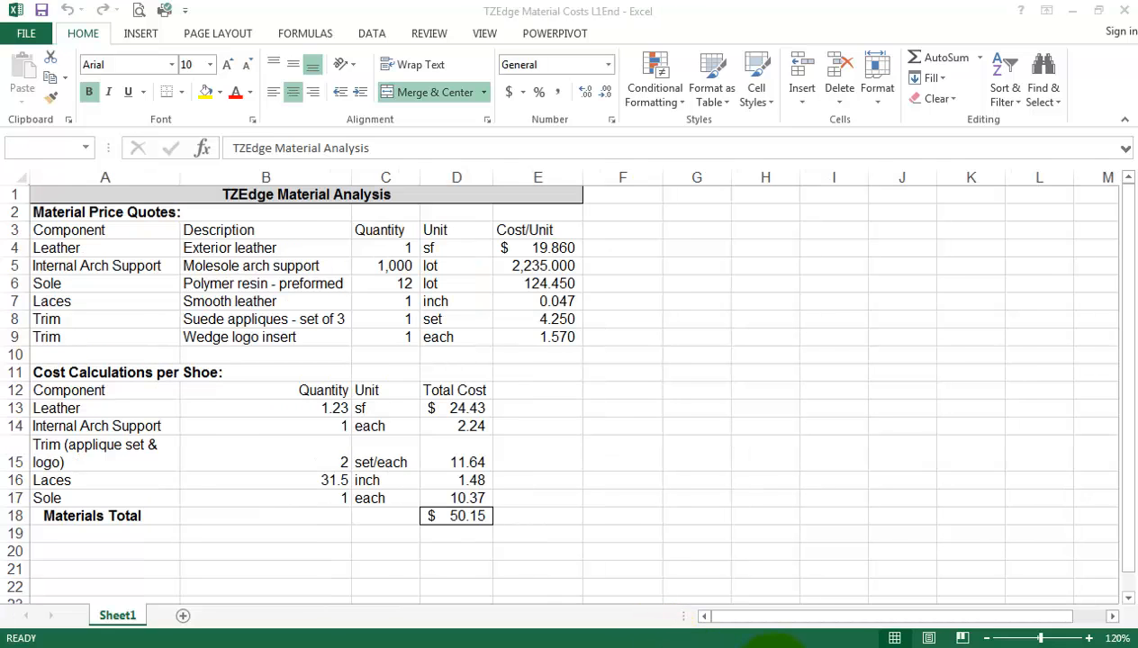
- Copy the title text "TZEdge Material Analysis" from A1 of the L1End workbook and return to the L1Start workbook
{"action": "left_click", "coordinate": [774, 495]}
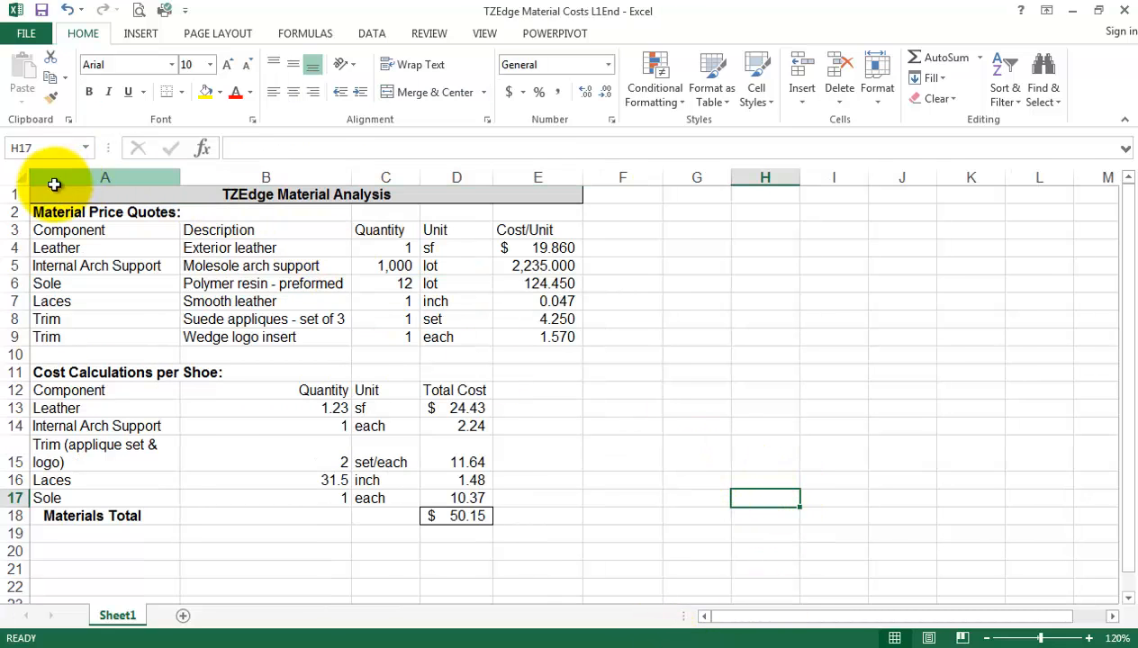
{"action": "left_click", "coordinate": [285, 194]}
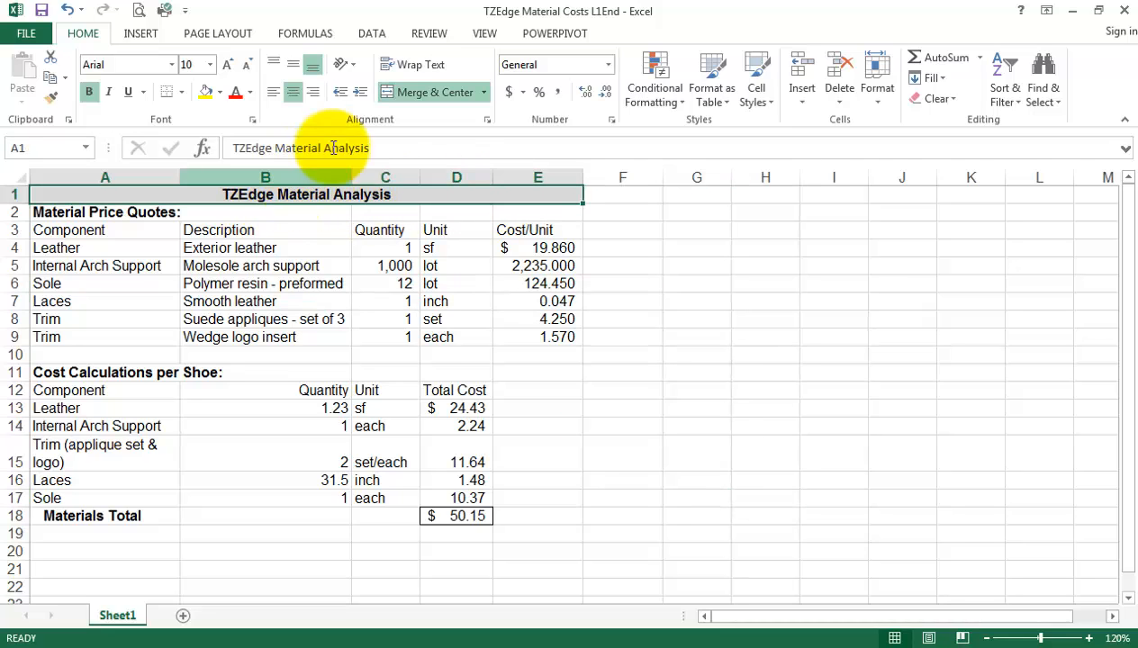
{"action": "left_click_drag", "start_coordinate": [382, 148], "coordinate": [236, 148]}
{"action": "right_click", "coordinate": [260, 148]}
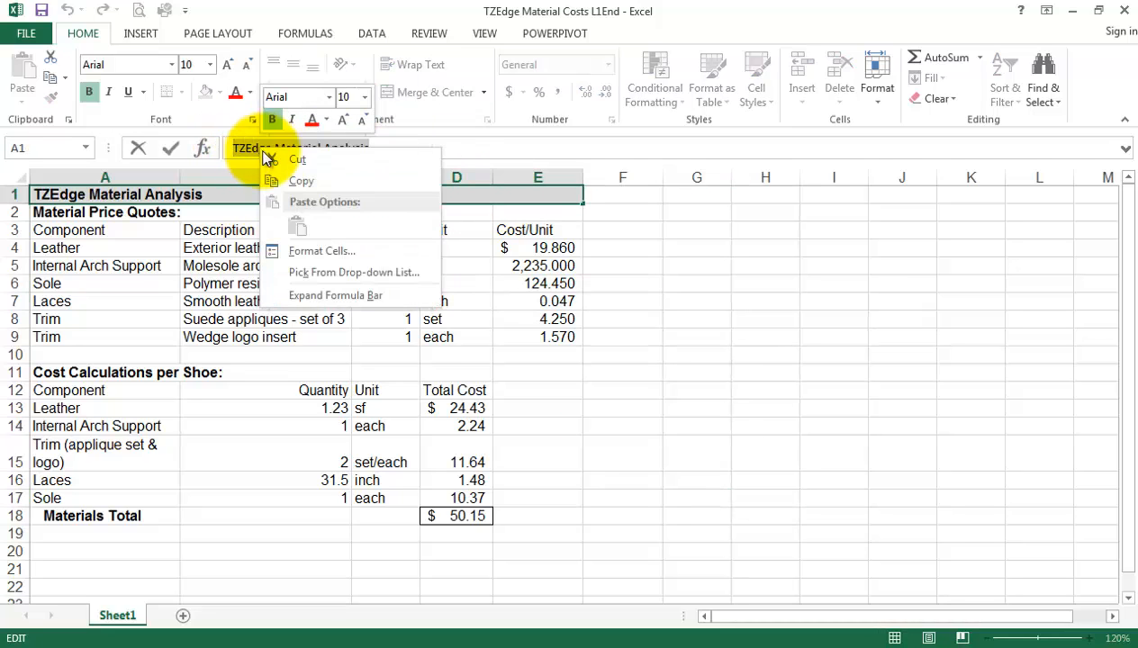
{"action": "left_click", "coordinate": [300, 182]}
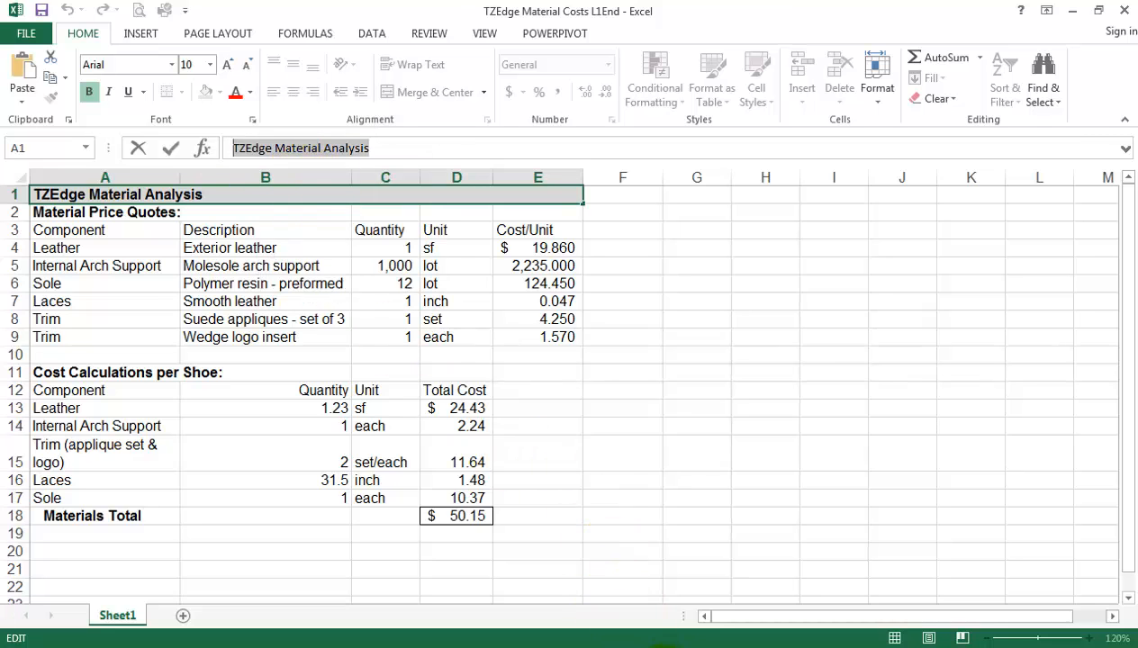
{"action": "left_click", "coordinate": [621, 617]}
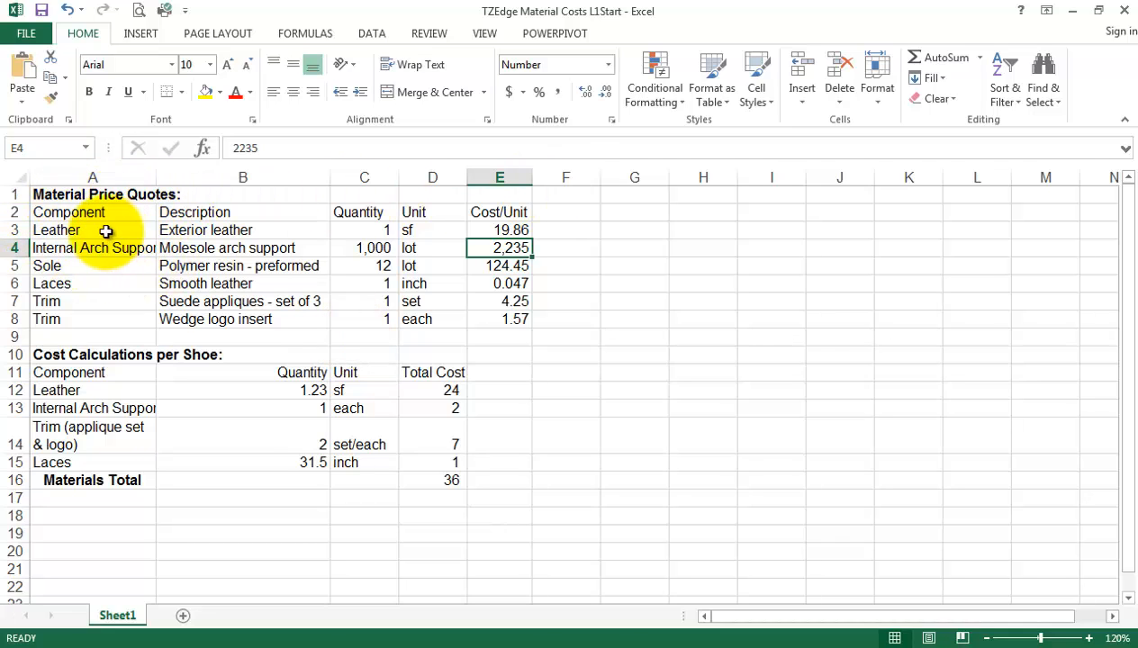
- Insert a blank row above the Material Price Quotes heading in row 1
{"action": "left_click", "coordinate": [11, 193]}
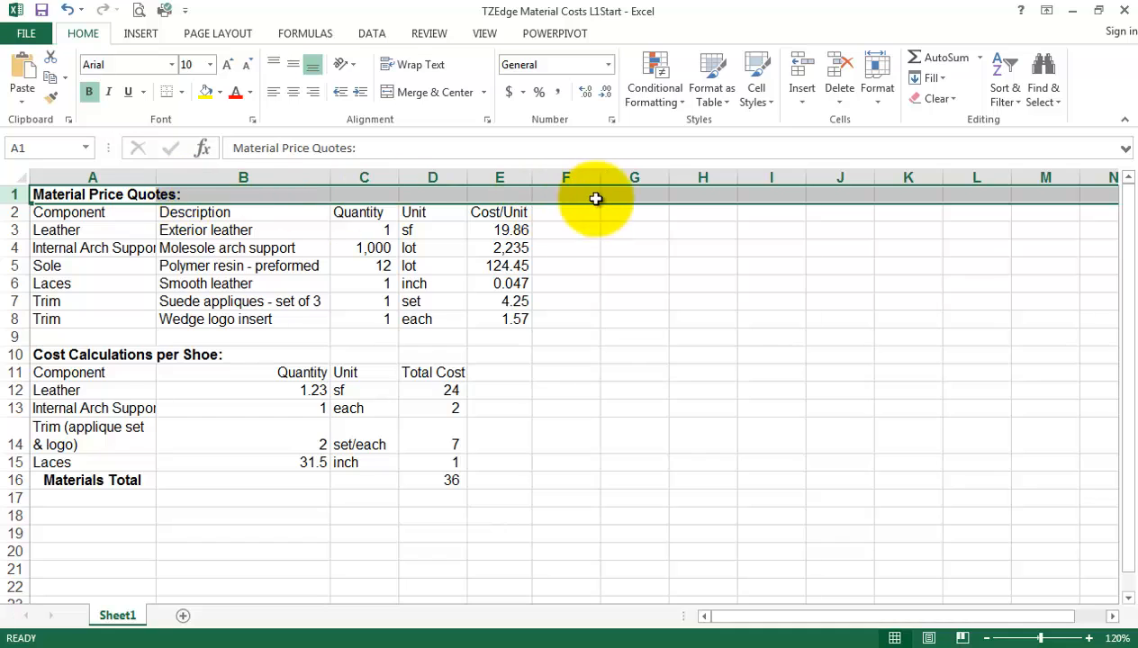
{"action": "left_click", "coordinate": [682, 298]}
{"action": "left_click_drag", "start_coordinate": [54, 198], "coordinate": [761, 199]}
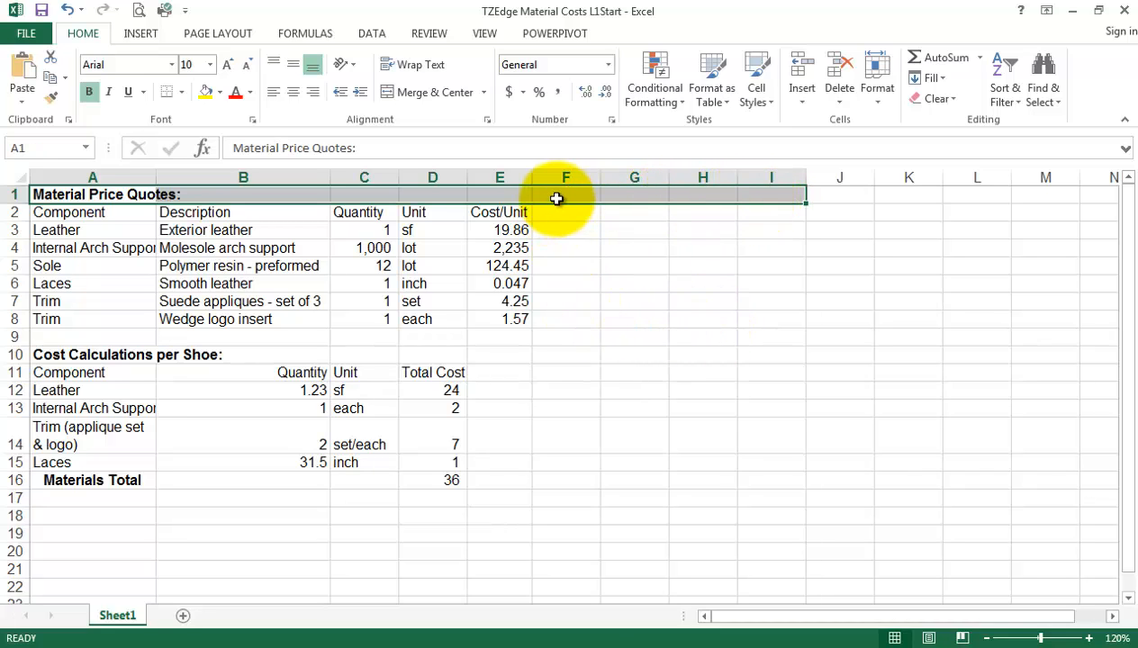
{"action": "left_click", "coordinate": [672, 265]}
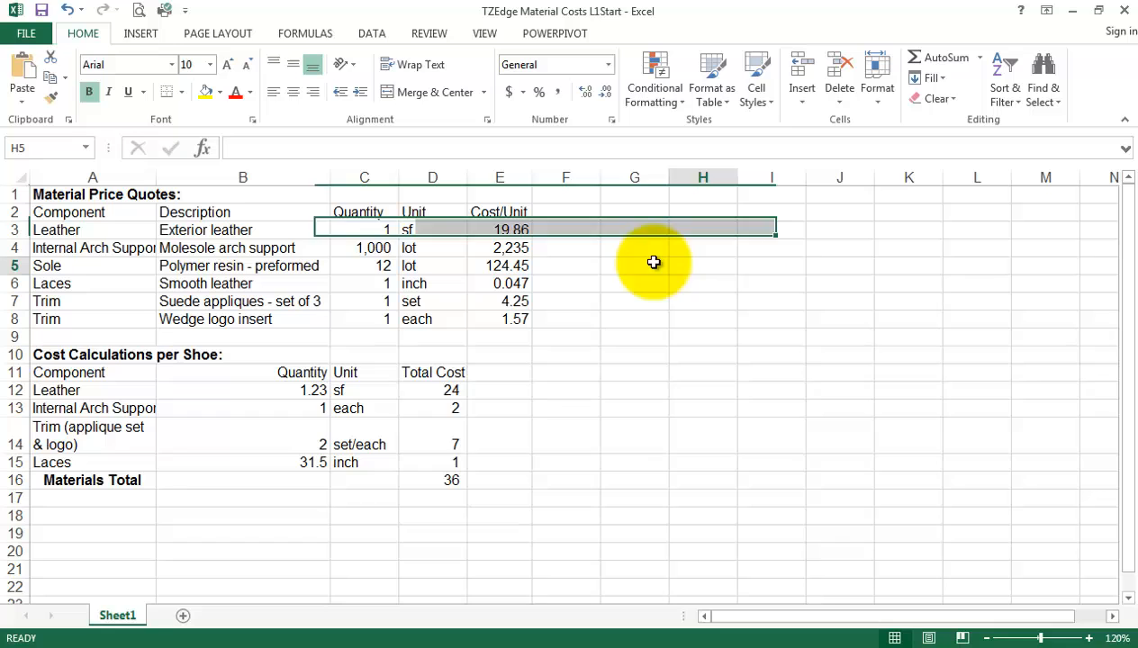
{"action": "left_click", "coordinate": [9, 194]}
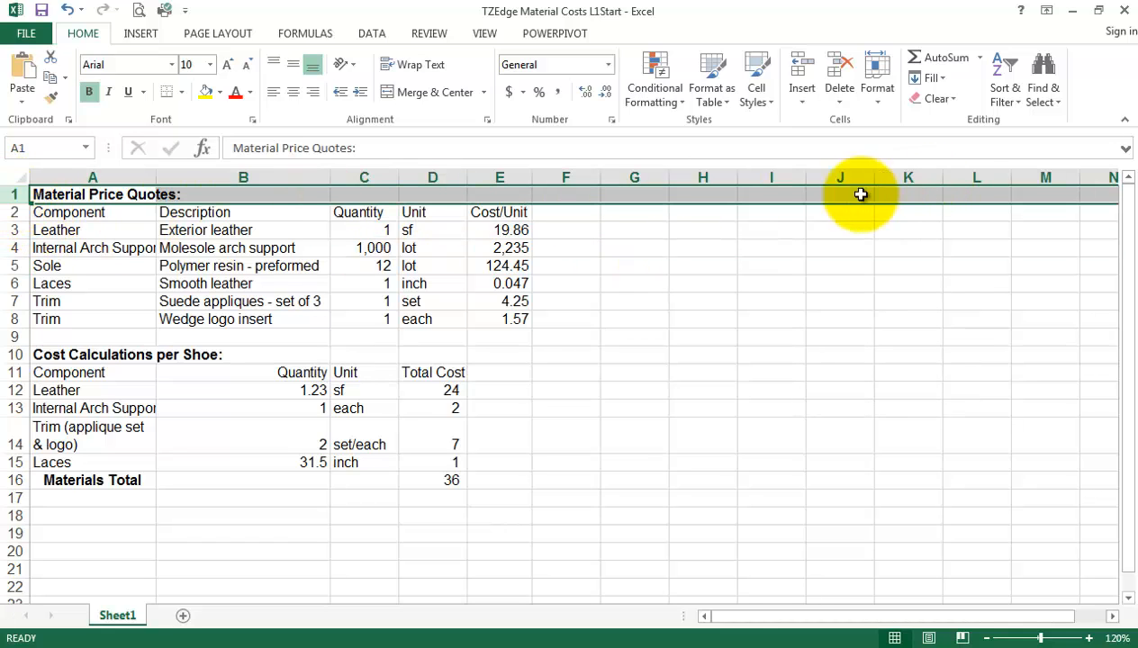
{"action": "right_click", "coordinate": [12, 194]}
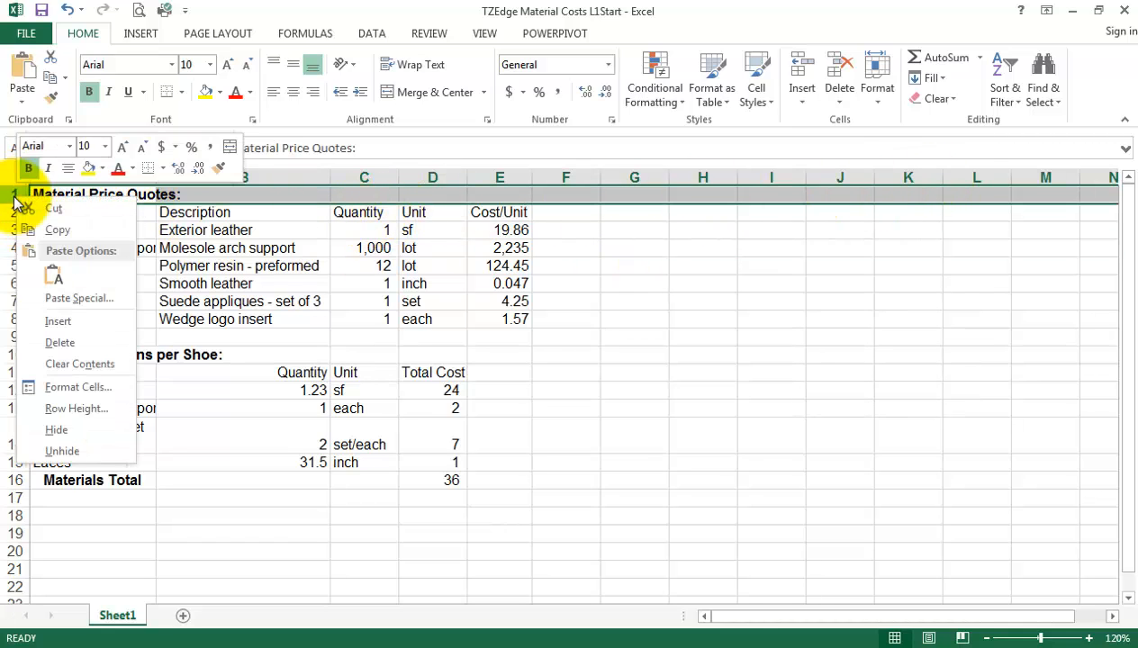
{"action": "left_click", "coordinate": [58, 321]}
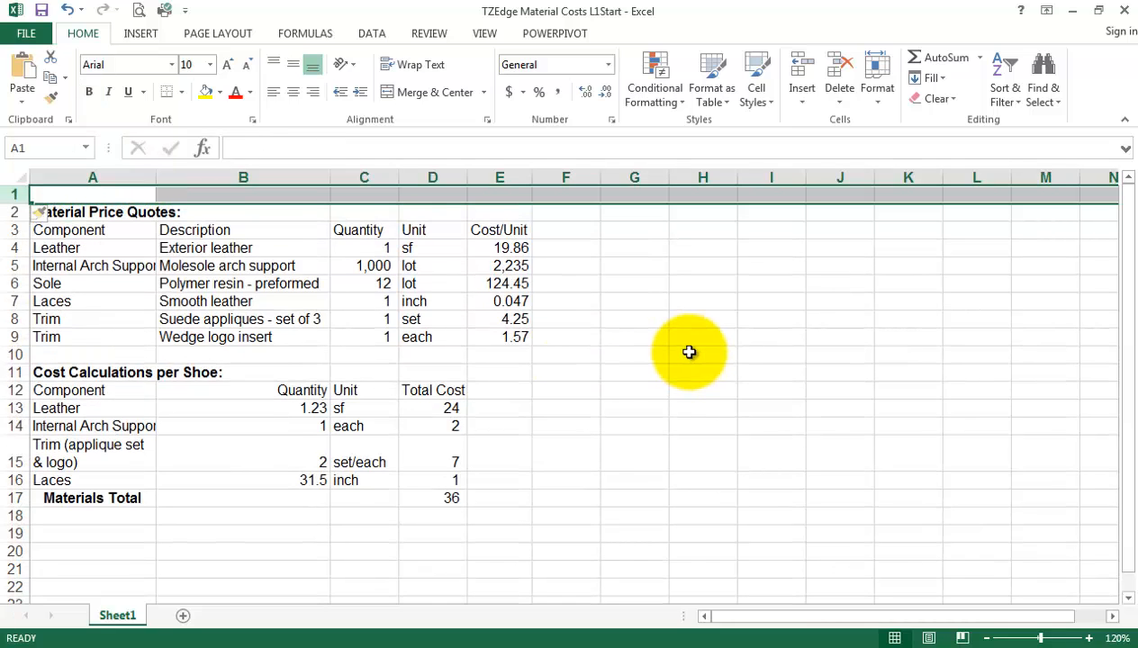
- Paste the copied title "TZEdge Material Analysis" into A1 as text only
{"action": "left_click", "coordinate": [120, 196]}
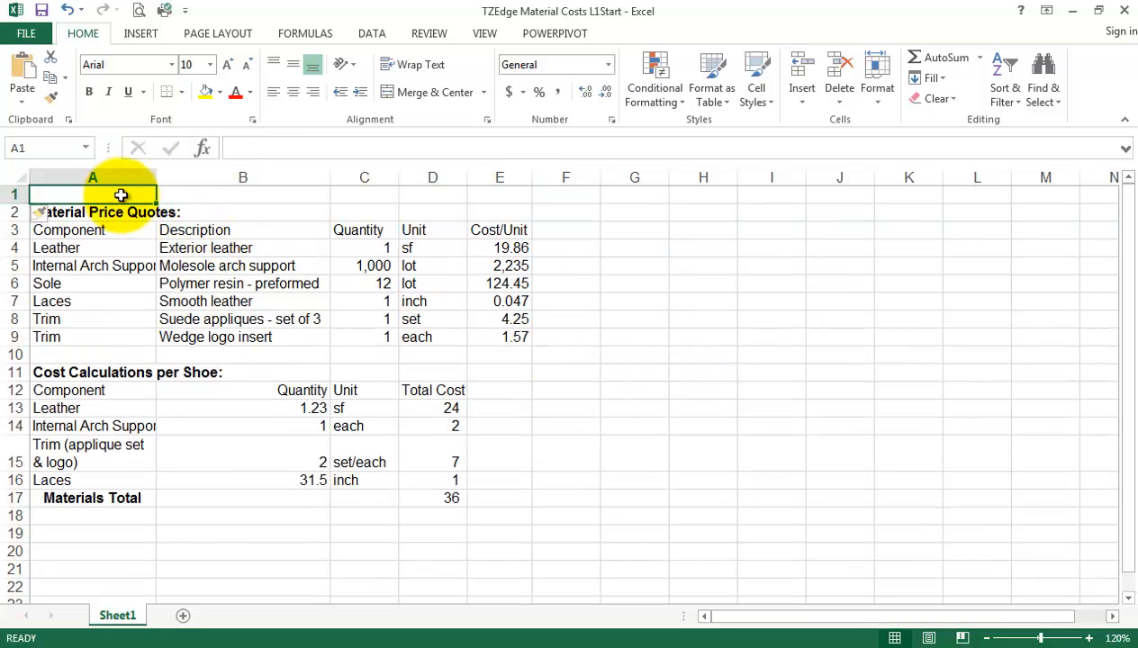
{"action": "right_click", "coordinate": [120, 196]}
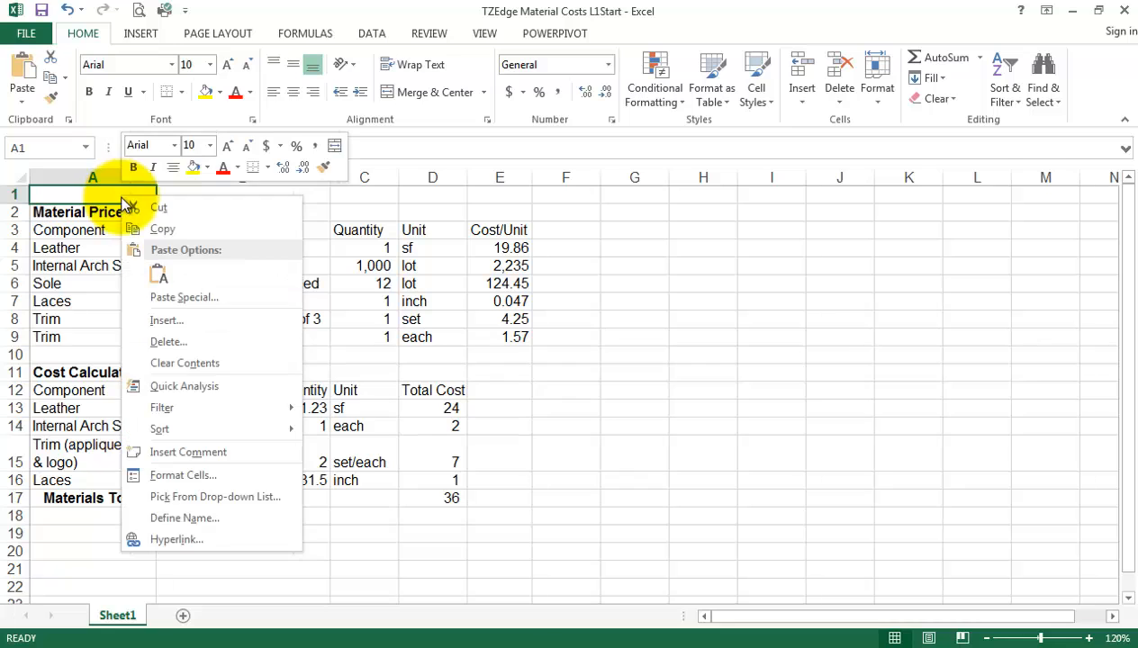
{"action": "left_click", "coordinate": [166, 276]}
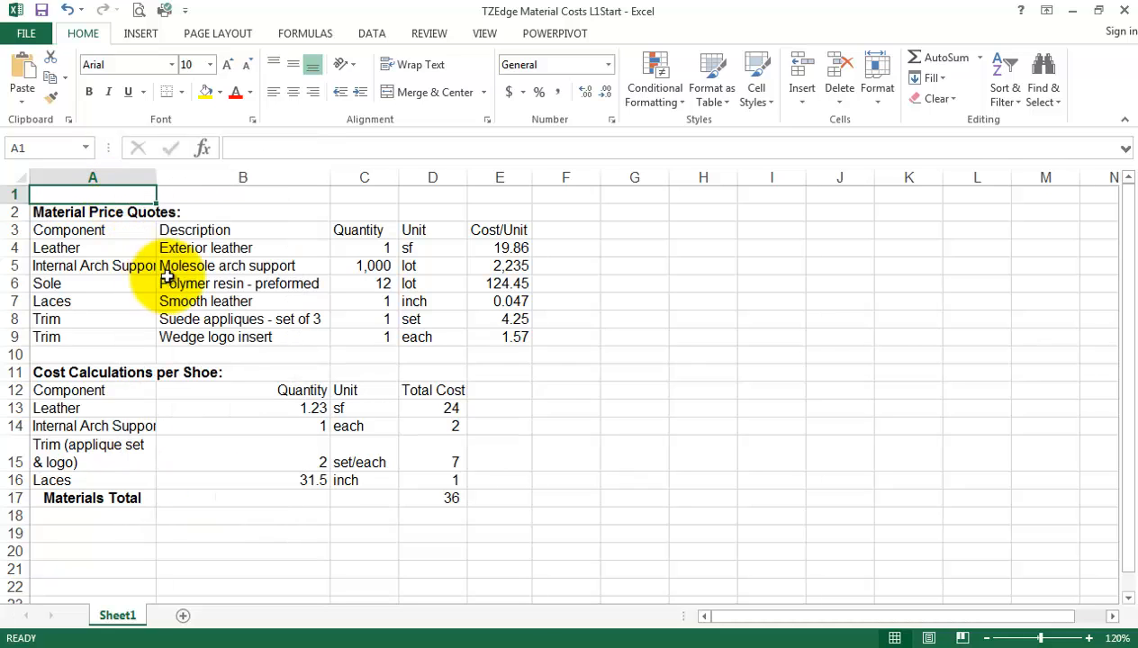
{"action": "left_click", "coordinate": [691, 319]}
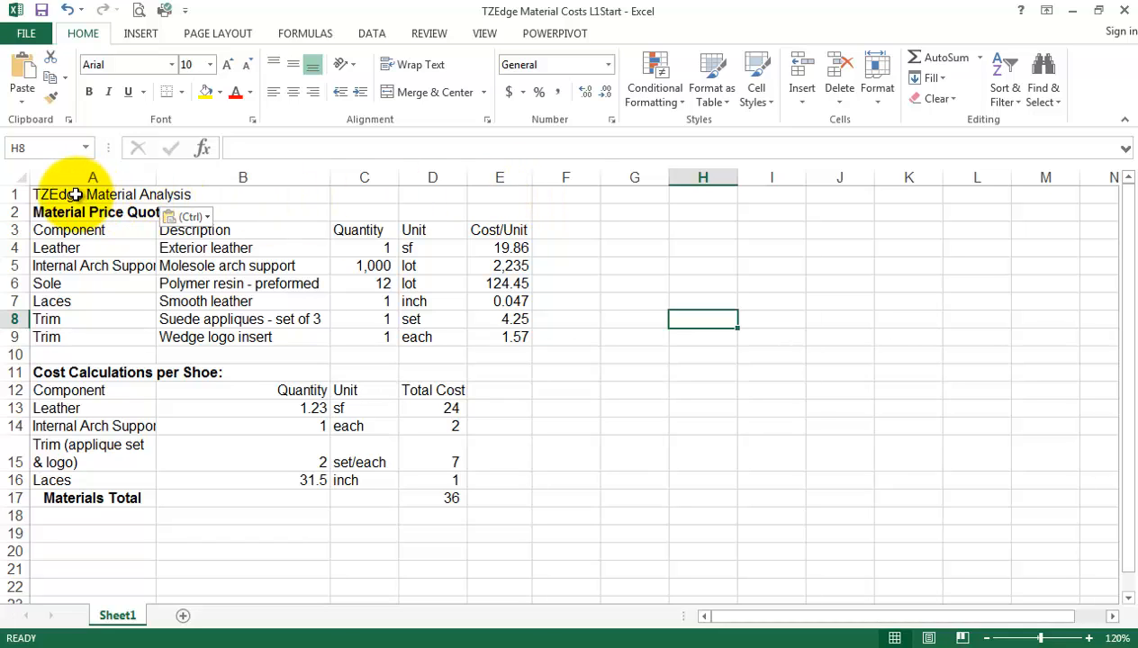
- Merge and center the title across A1:E1 and make it bold at 12 points
{"action": "left_click_drag", "start_coordinate": [75, 197], "coordinate": [533, 198]}
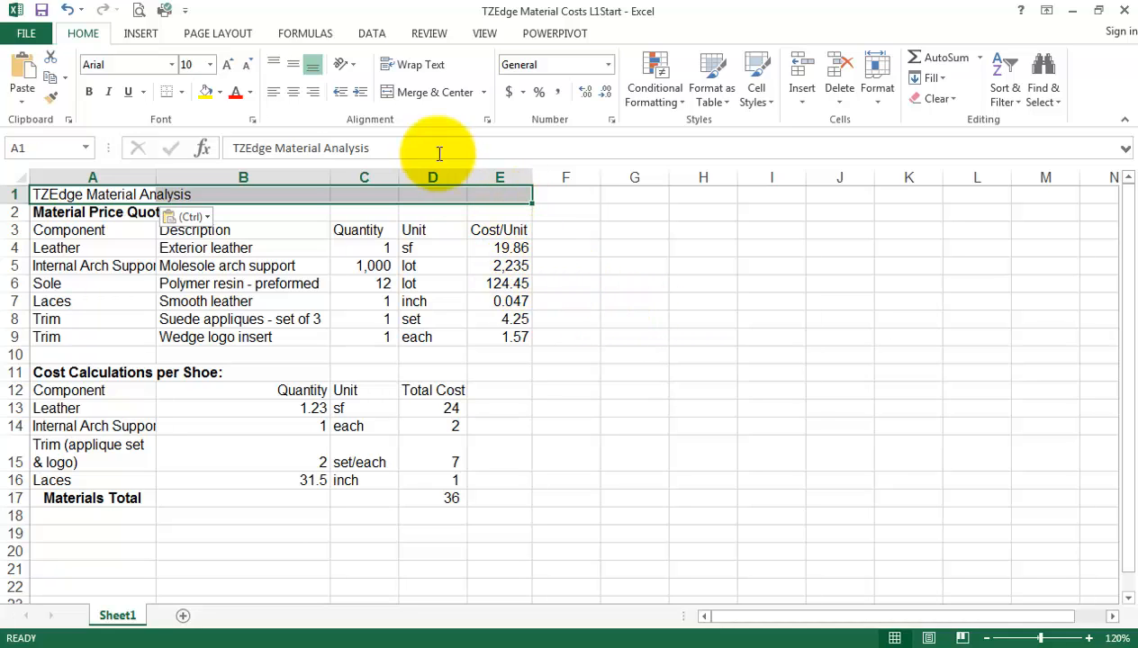
{"action": "left_click", "coordinate": [436, 94]}
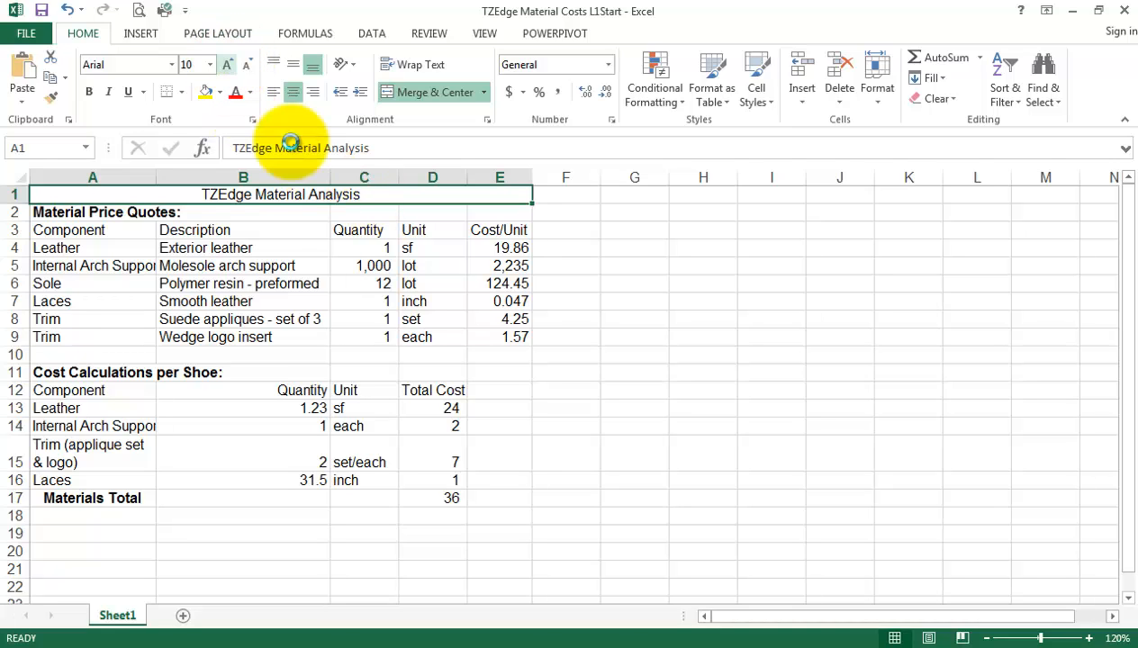
{"action": "left_click", "coordinate": [90, 94]}
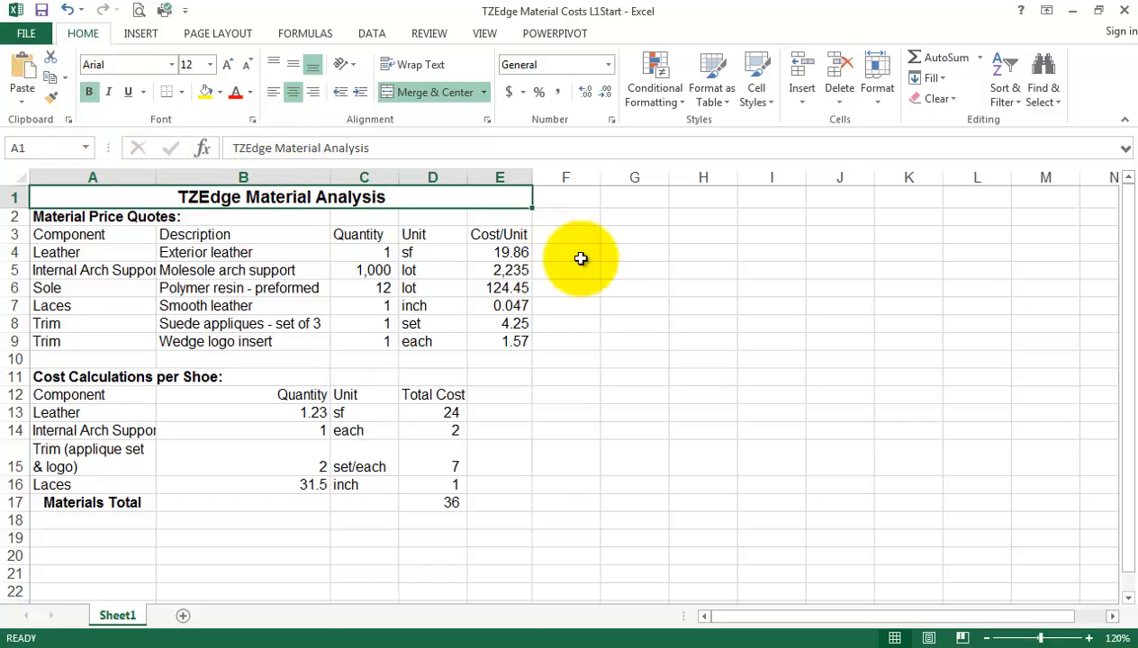
- Give the merged title cell an outside border and a light grey fill
{"action": "left_click", "coordinate": [183, 93]}
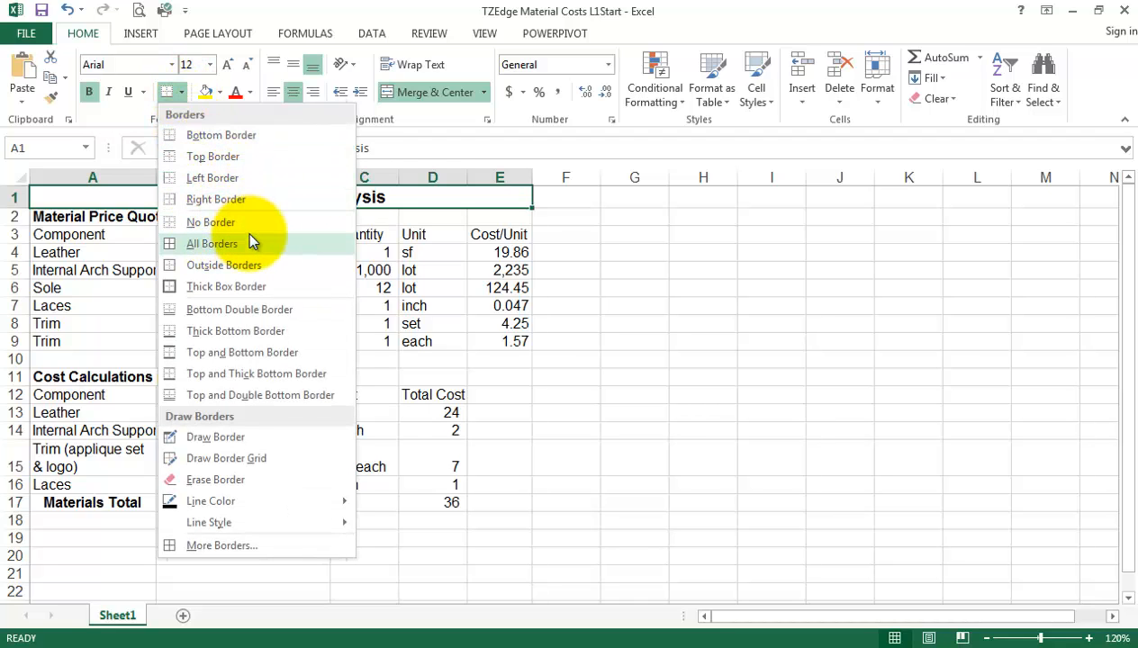
{"action": "left_click", "coordinate": [264, 263]}
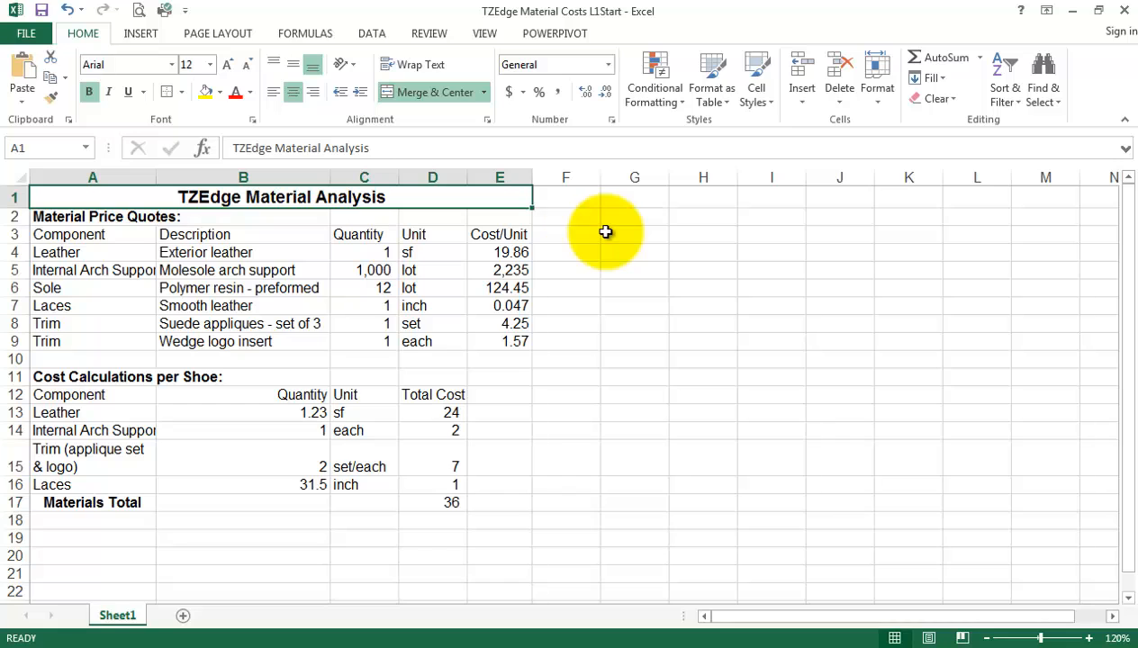
{"action": "left_click", "coordinate": [221, 93]}
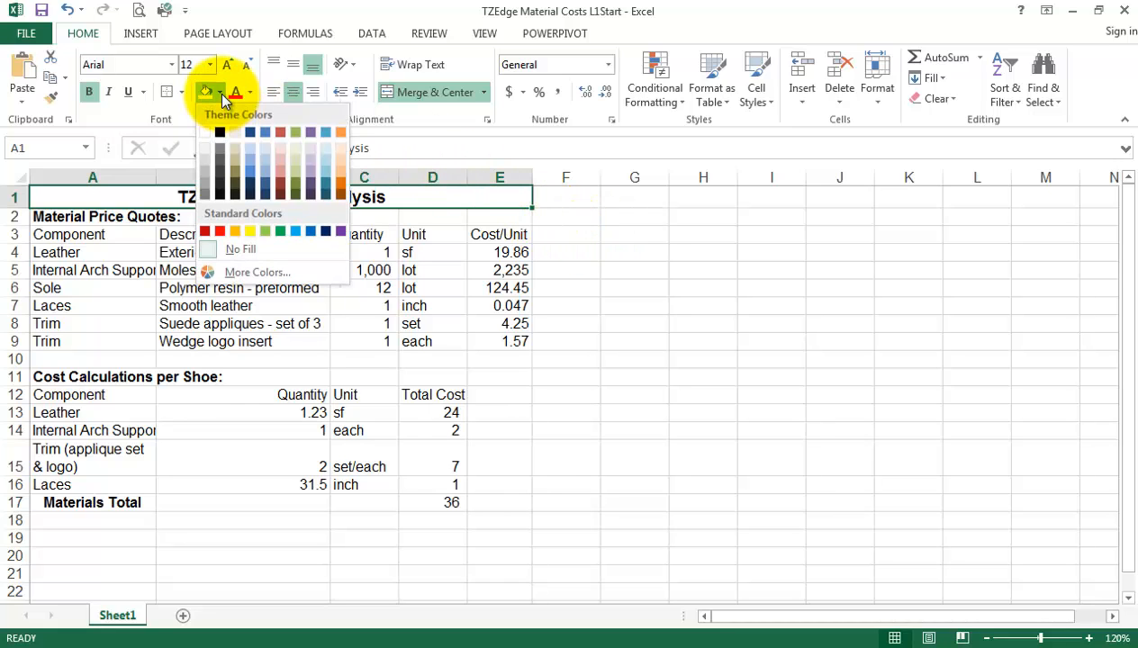
{"action": "left_click", "coordinate": [203, 158]}
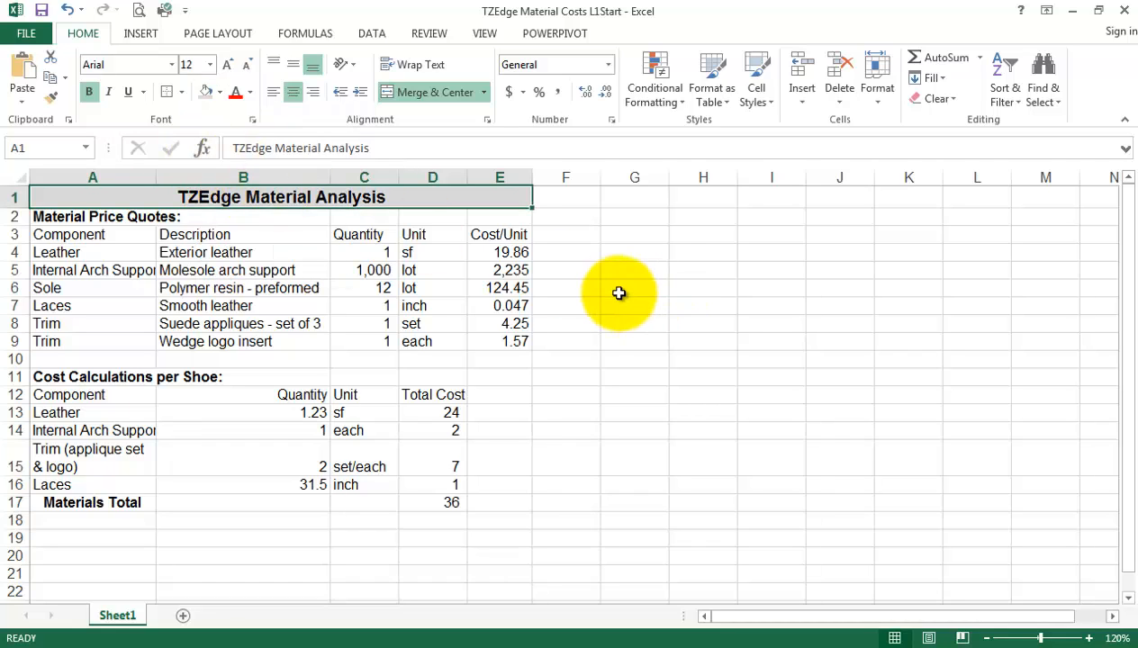
{"action": "left_click", "coordinate": [619, 293]}
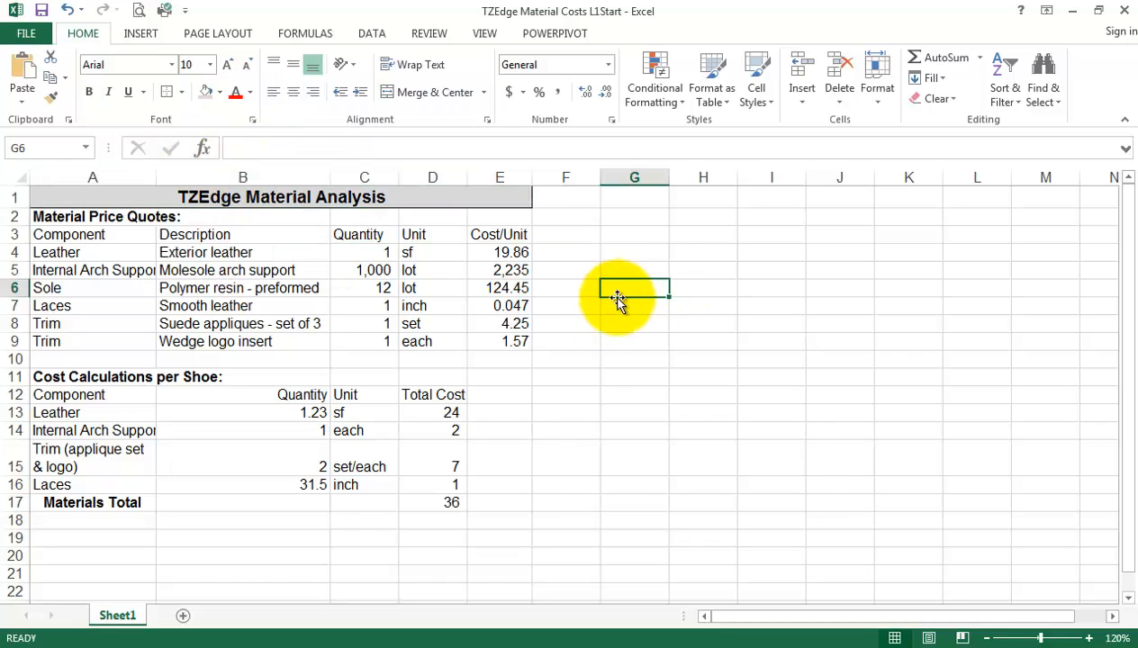
- Examine the contents behind the Total Cost entries in column D of the cost calculations, starting at D13
{"action": "left_click", "coordinate": [439, 414]}
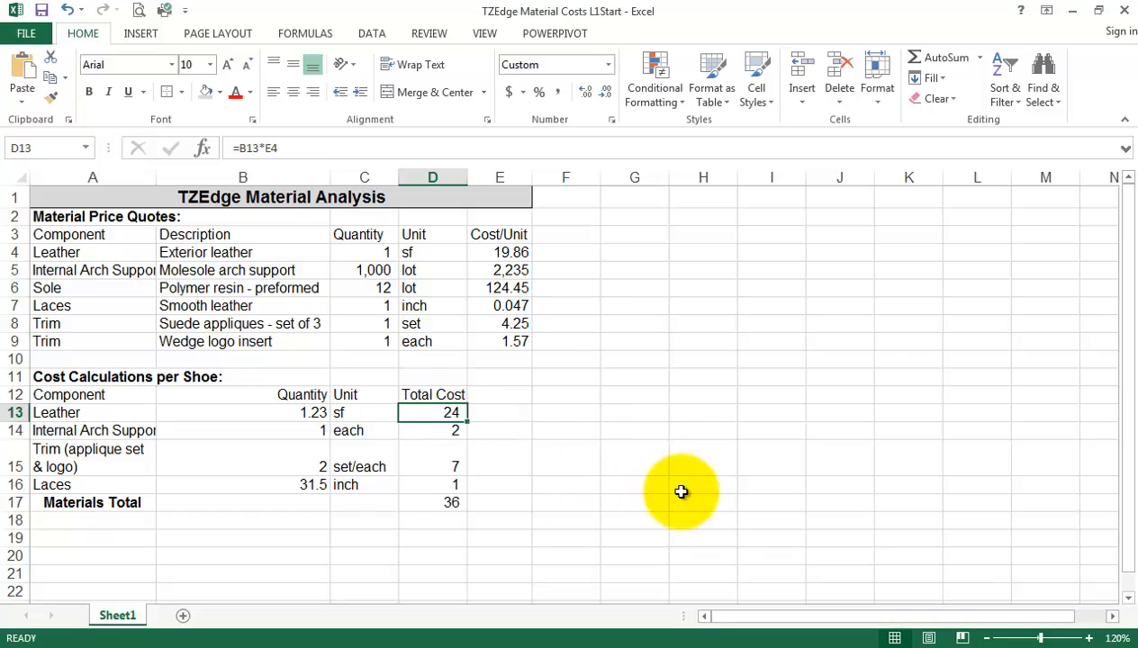
{"action": "key", "text": "Down"}
{"action": "key", "text": "Down"}
{"action": "key", "text": "Down"}
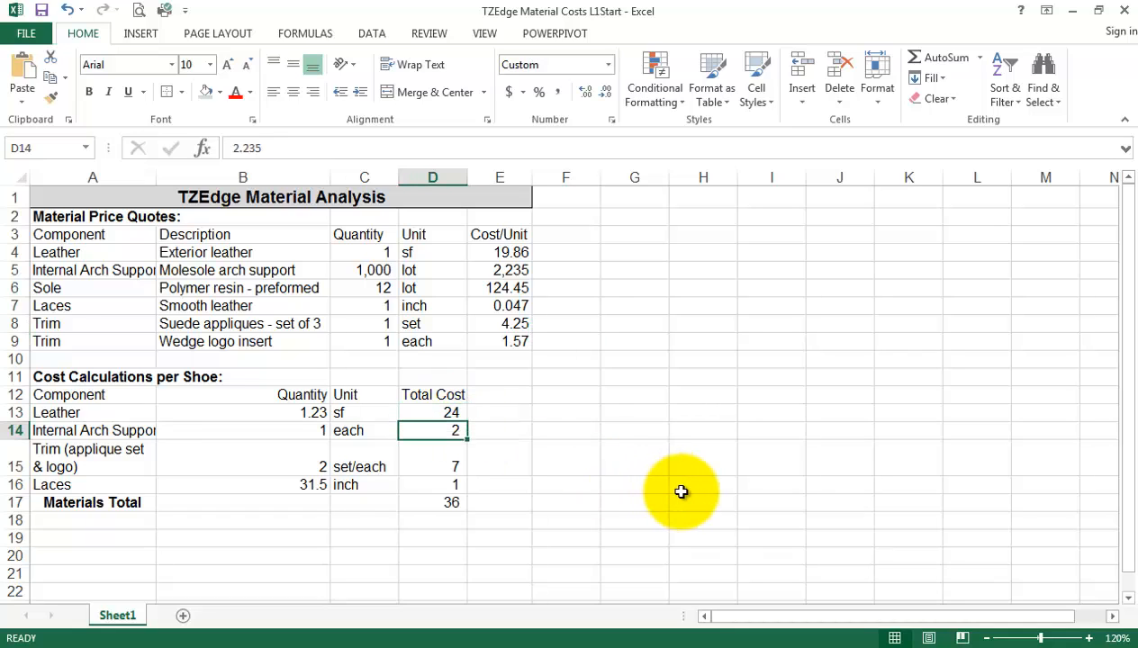
{"action": "key", "text": "Up"}
{"action": "key", "text": "Up"}
{"action": "key", "text": "Up"}
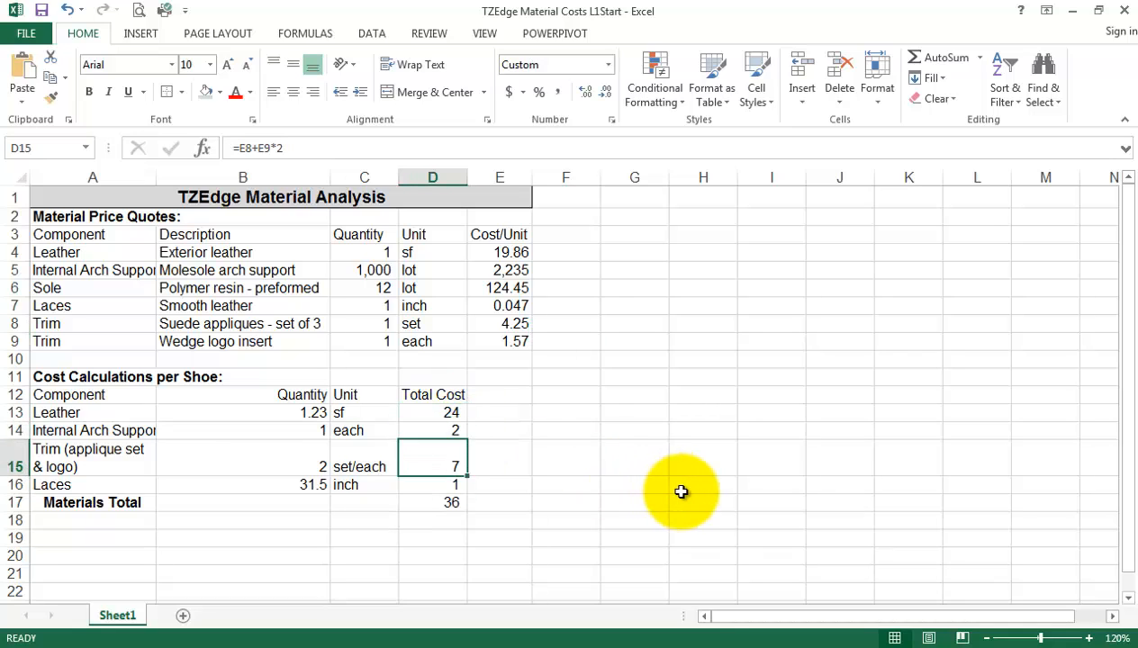
{"action": "left_click", "coordinate": [561, 407]}
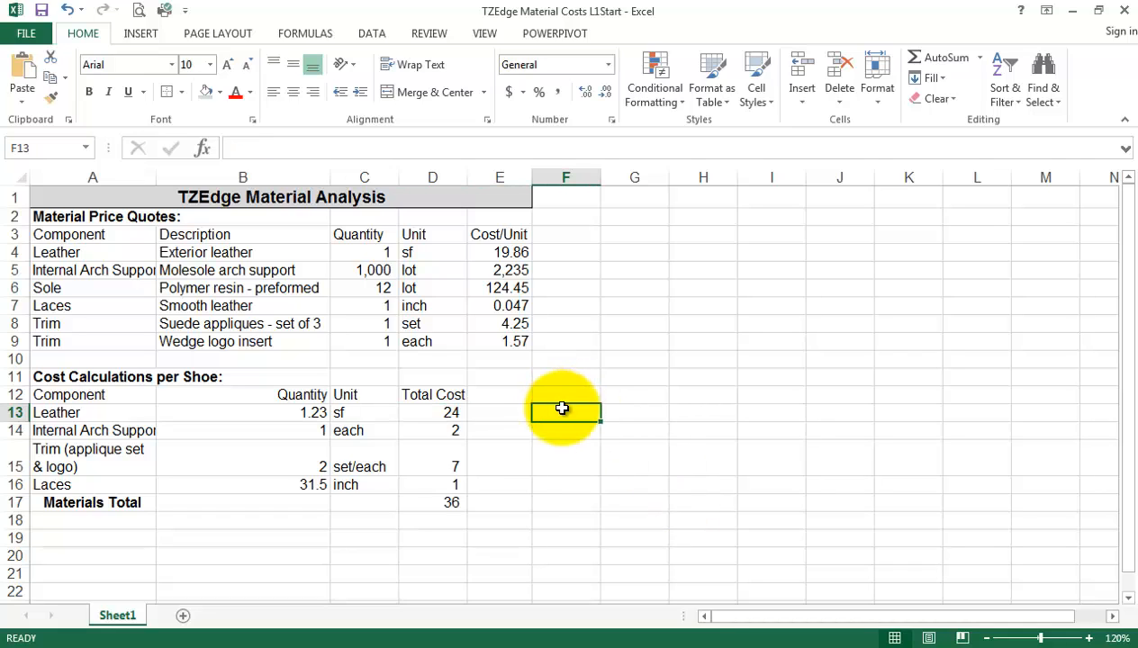
- Enter the running totals 26, 33 and 34 in E14:E16 beside the component costs
{"action": "left_click", "coordinate": [509, 417]}
{"action": "left_click", "coordinate": [513, 431]}
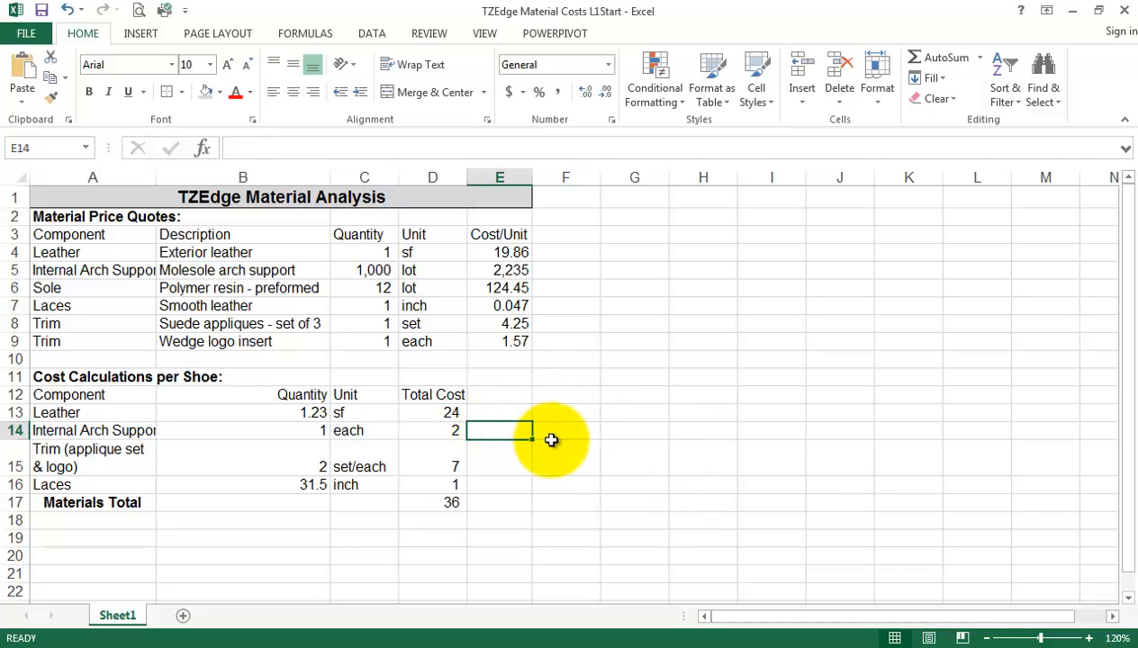
{"action": "type", "text": "2"}
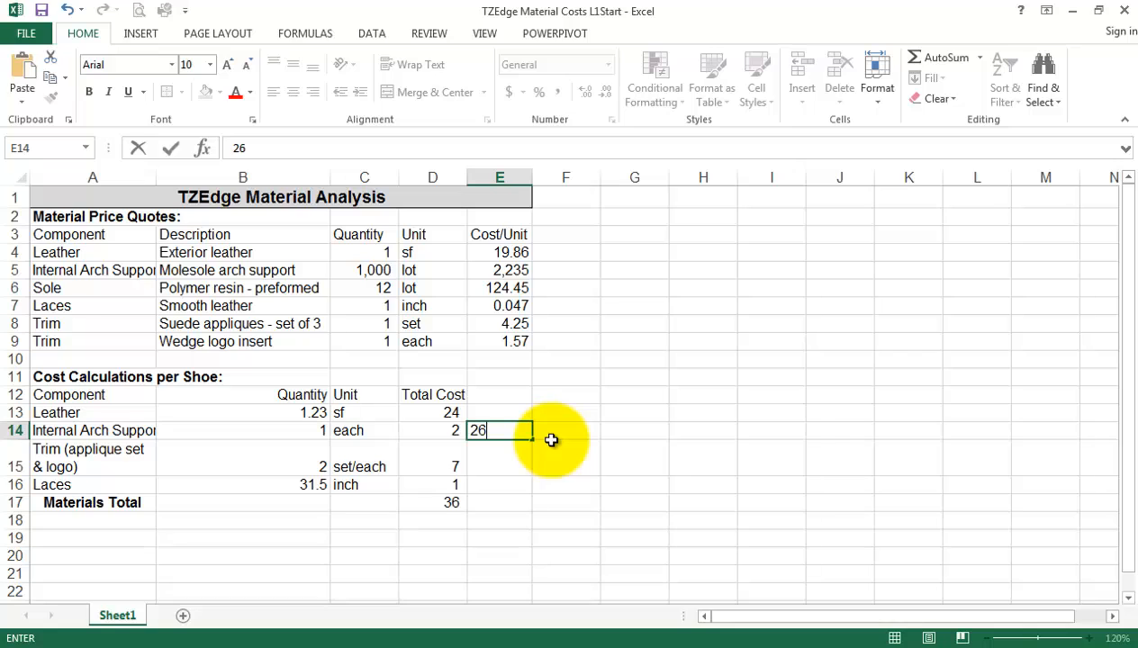
{"action": "type", "text": "6"}
{"action": "key", "text": "Return"}
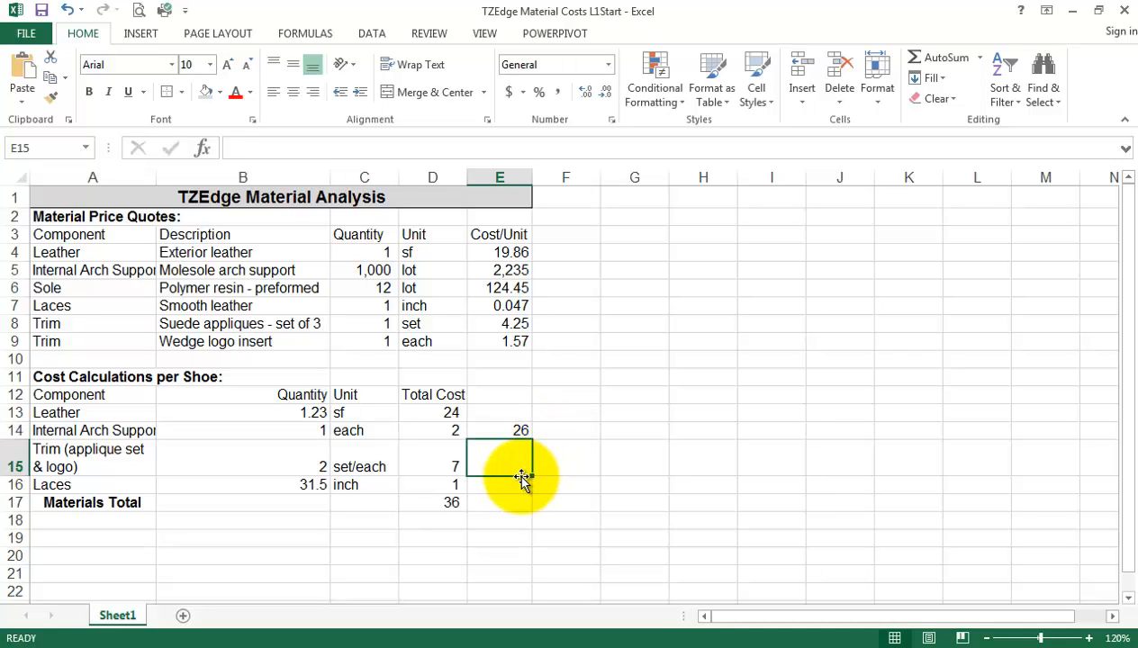
{"action": "type", "text": "33"}
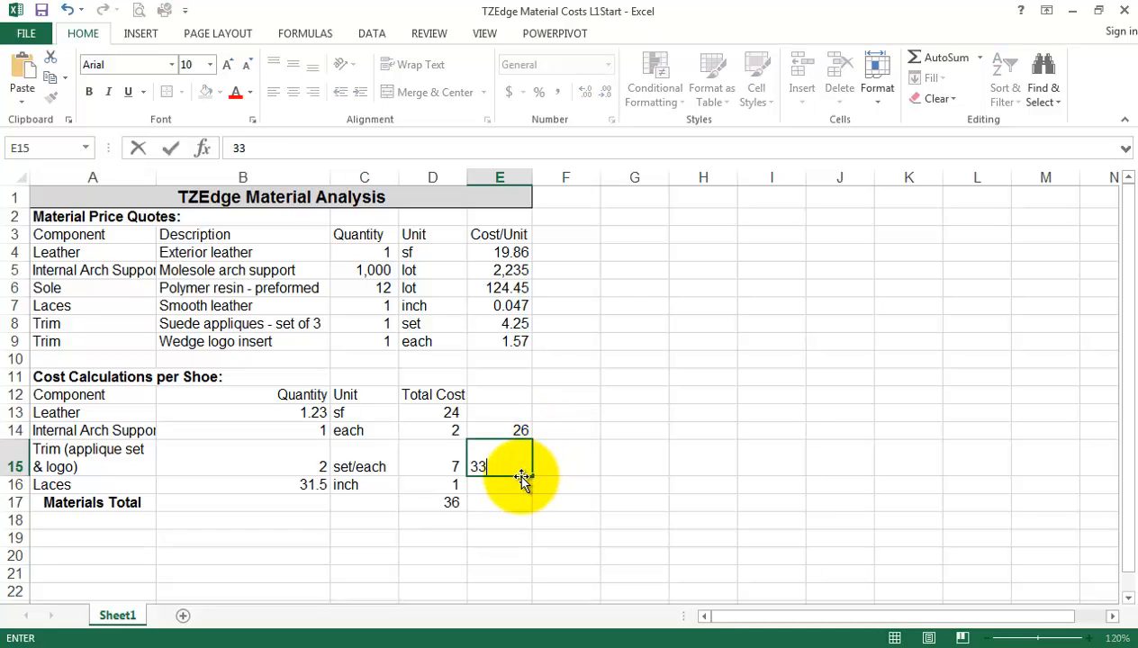
{"action": "key", "text": "Return"}
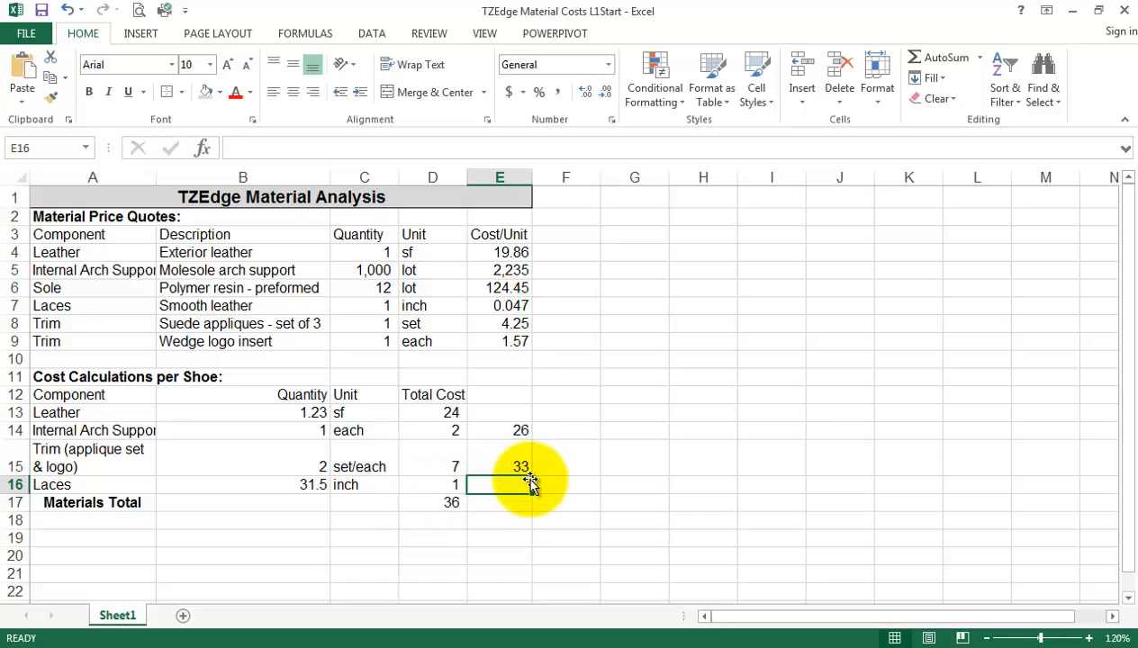
{"action": "type", "text": "34"}
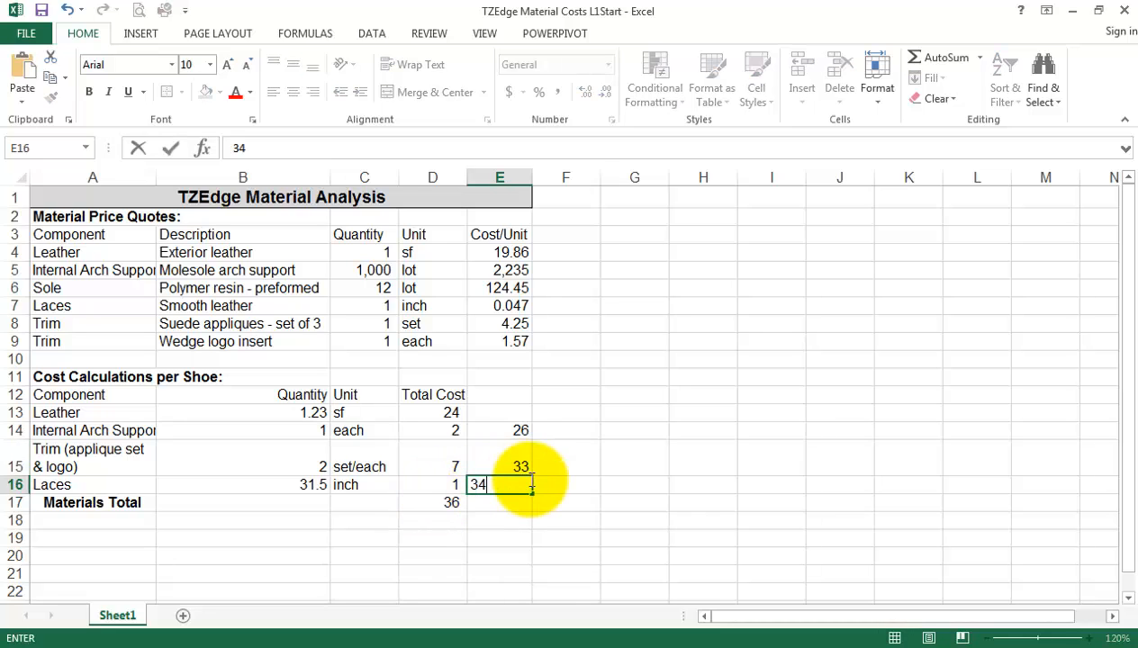
{"action": "key", "text": "Return"}
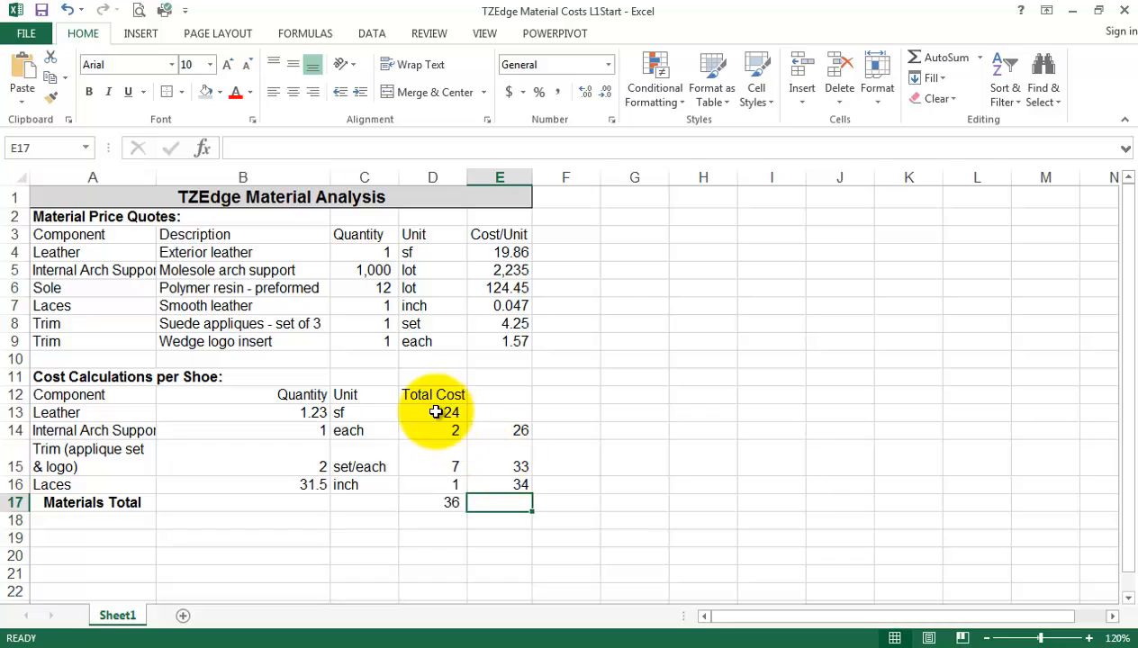
- Check the sum of D13:D16 against the running totals, and clear the entries in E14:E16
{"action": "left_click_drag", "start_coordinate": [440, 412], "coordinate": [450, 484]}
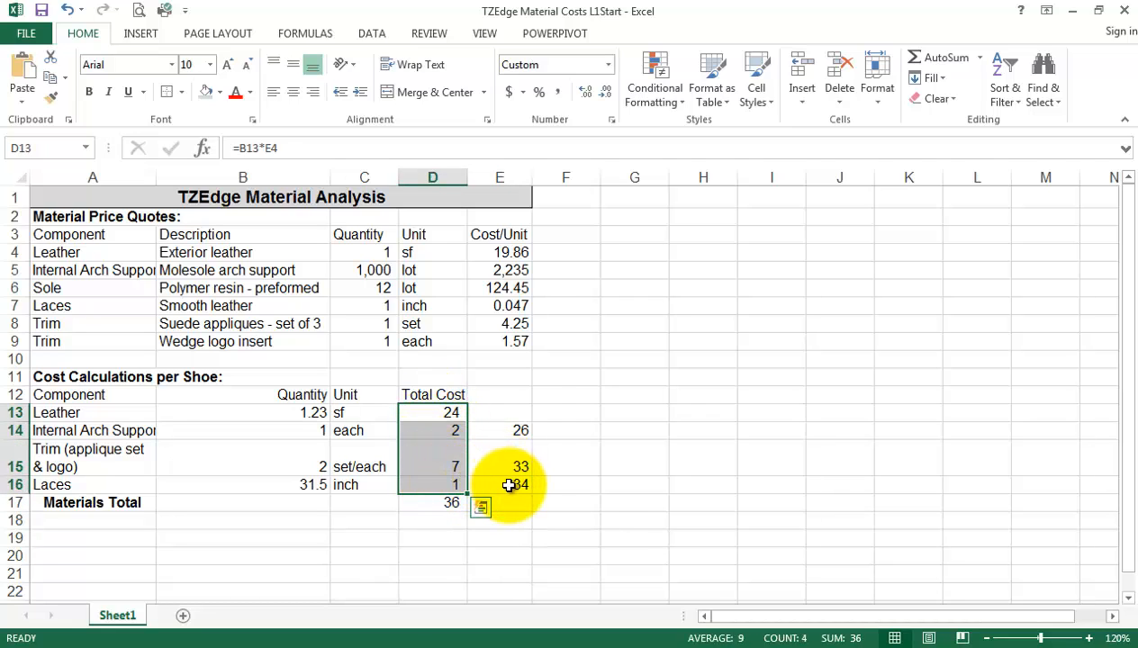
{"action": "left_click", "coordinate": [504, 485]}
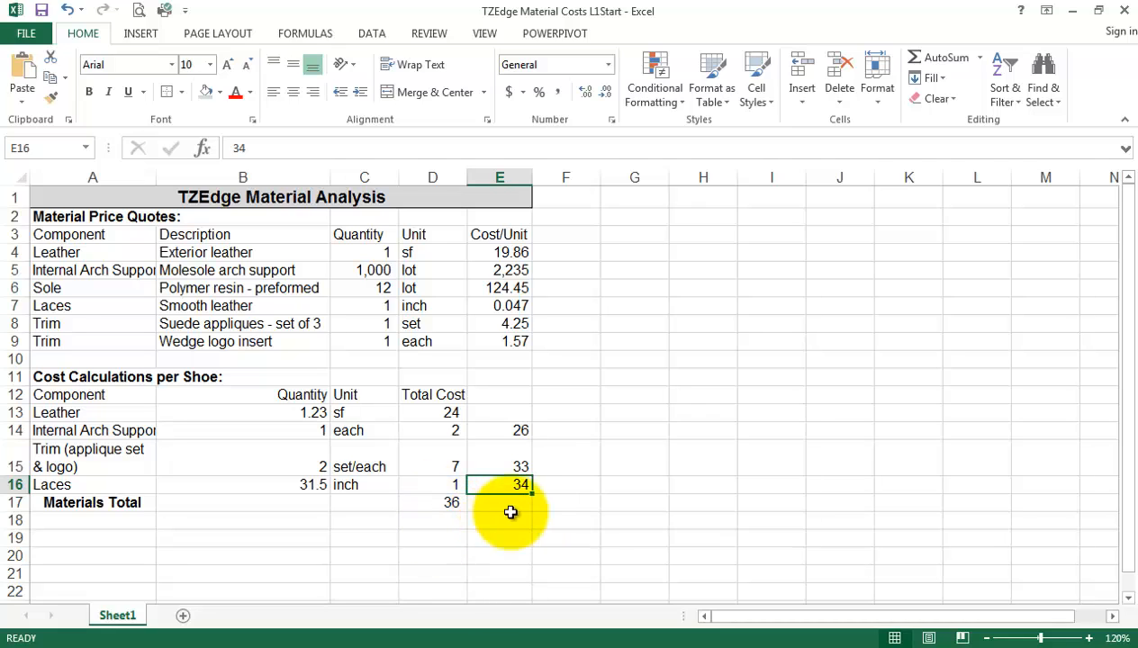
{"action": "left_click", "coordinate": [580, 503]}
{"action": "left_click_drag", "start_coordinate": [516, 428], "coordinate": [520, 485]}
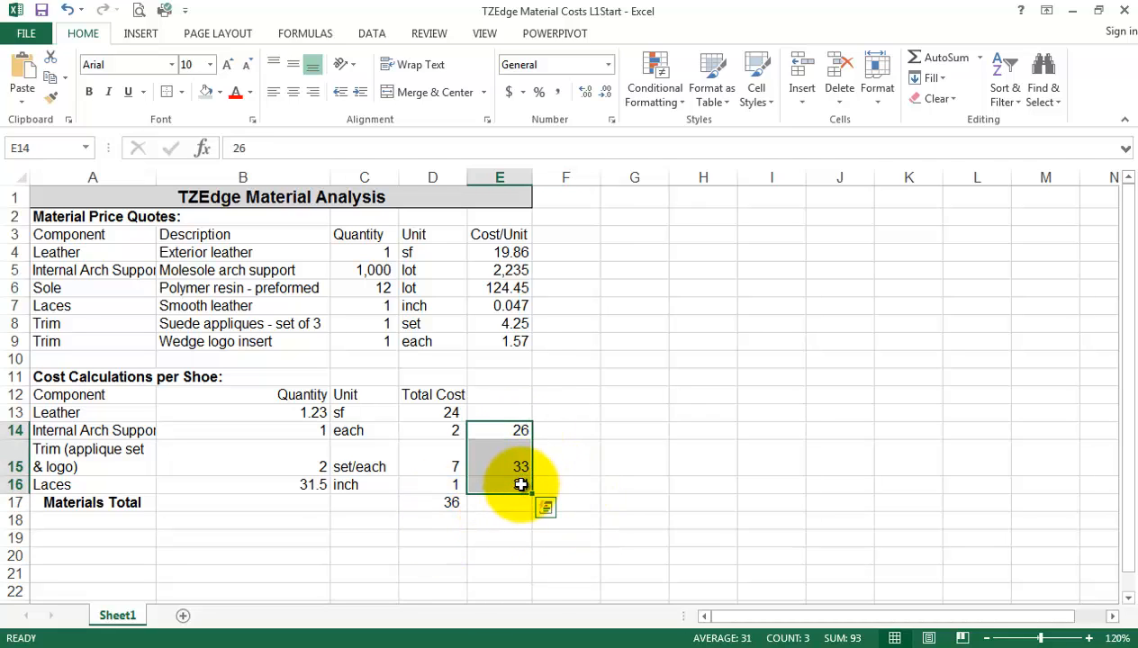
{"action": "key", "text": "Delete"}
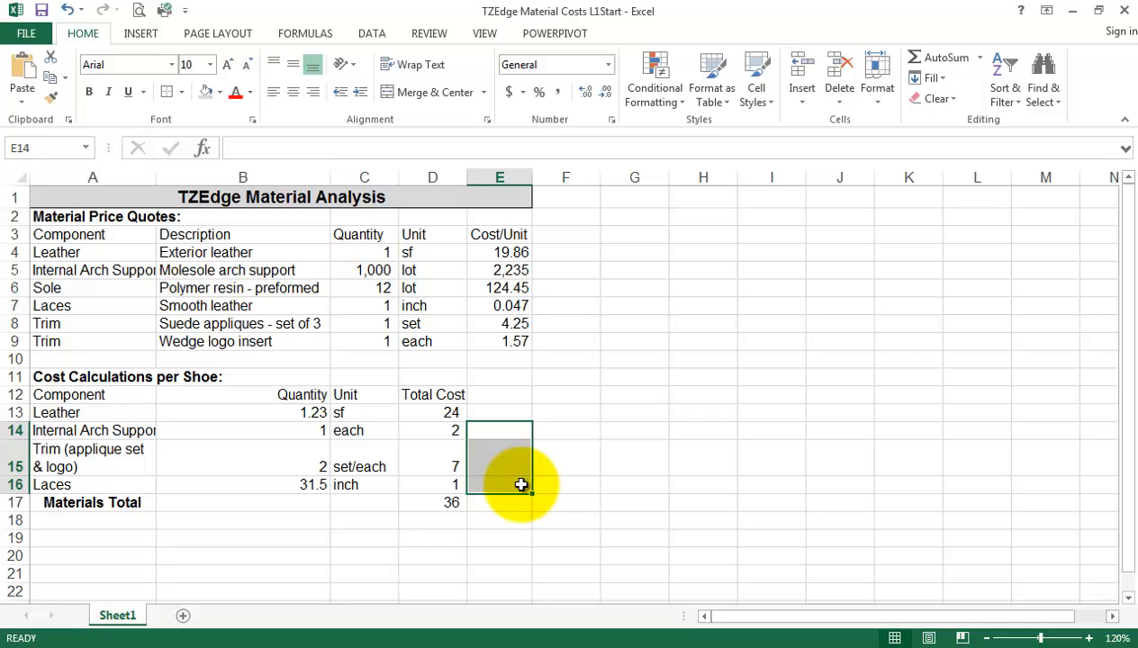
- Inspect the formulas behind the materials total in D17 and the leather cost in D13
{"action": "left_click", "coordinate": [437, 505]}
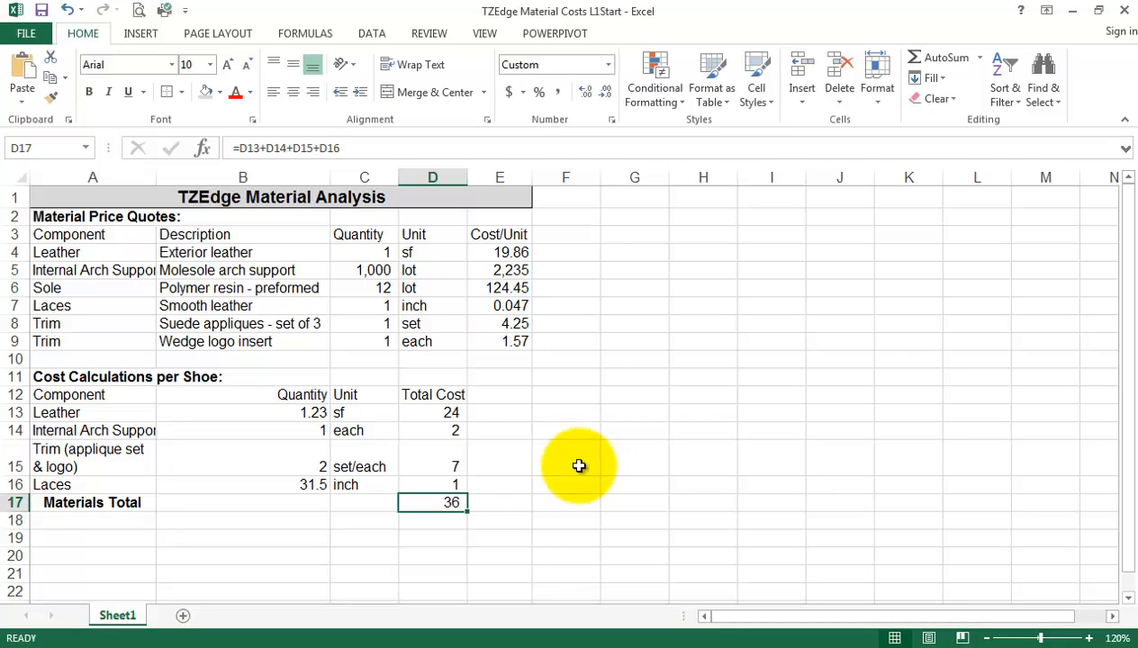
{"action": "left_click", "coordinate": [437, 412]}
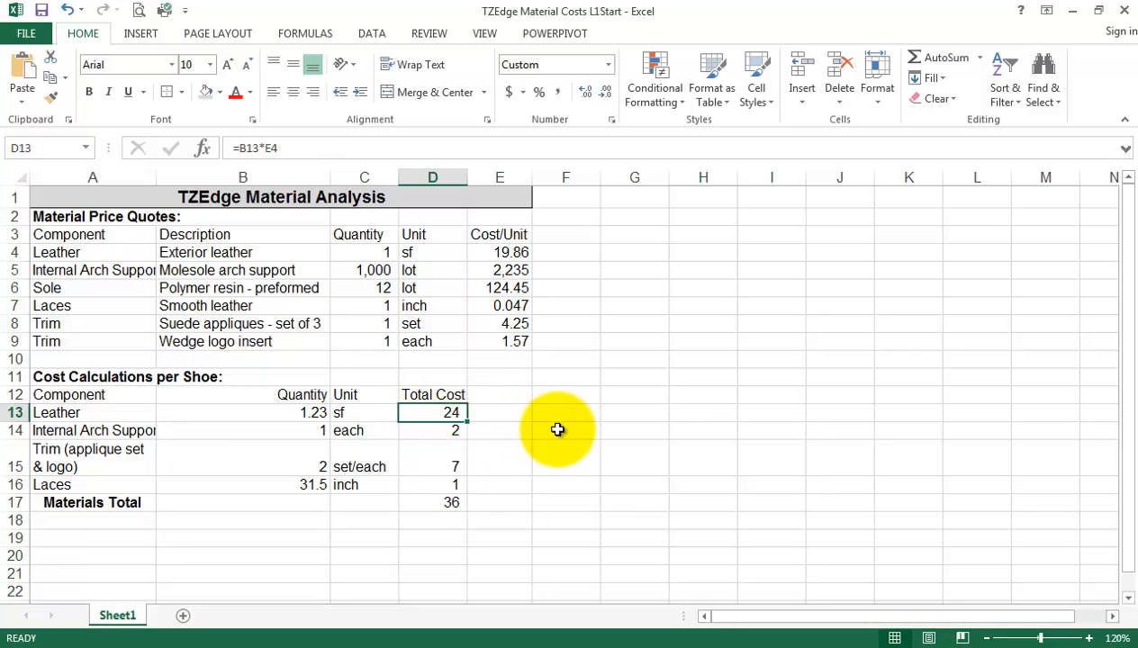
- Inspect the contents behind the arch support, trim and laces costs and the materials total in D14:D17
{"action": "left_click", "coordinate": [438, 430]}
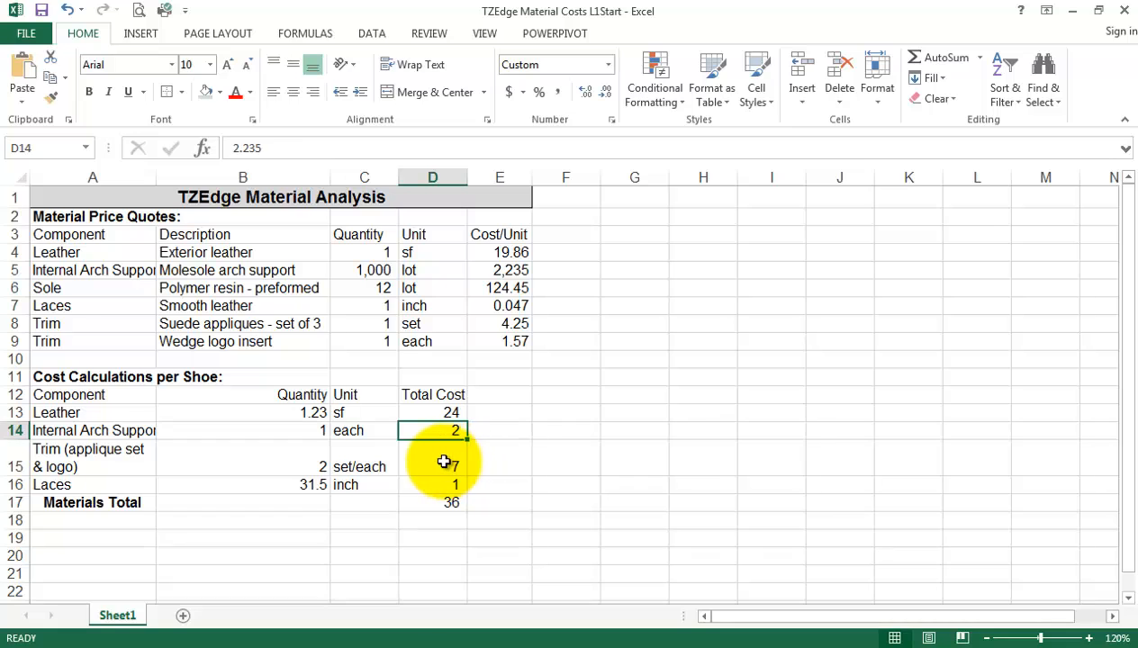
{"action": "left_click", "coordinate": [447, 466]}
{"action": "left_click", "coordinate": [450, 484]}
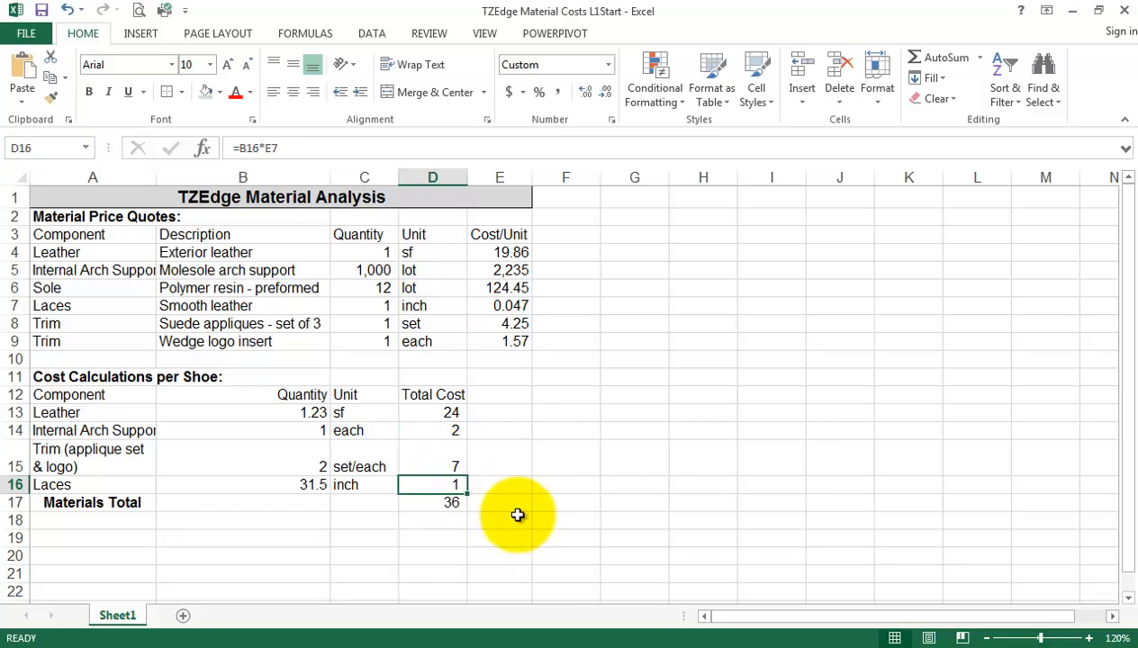
{"action": "left_click", "coordinate": [444, 503]}
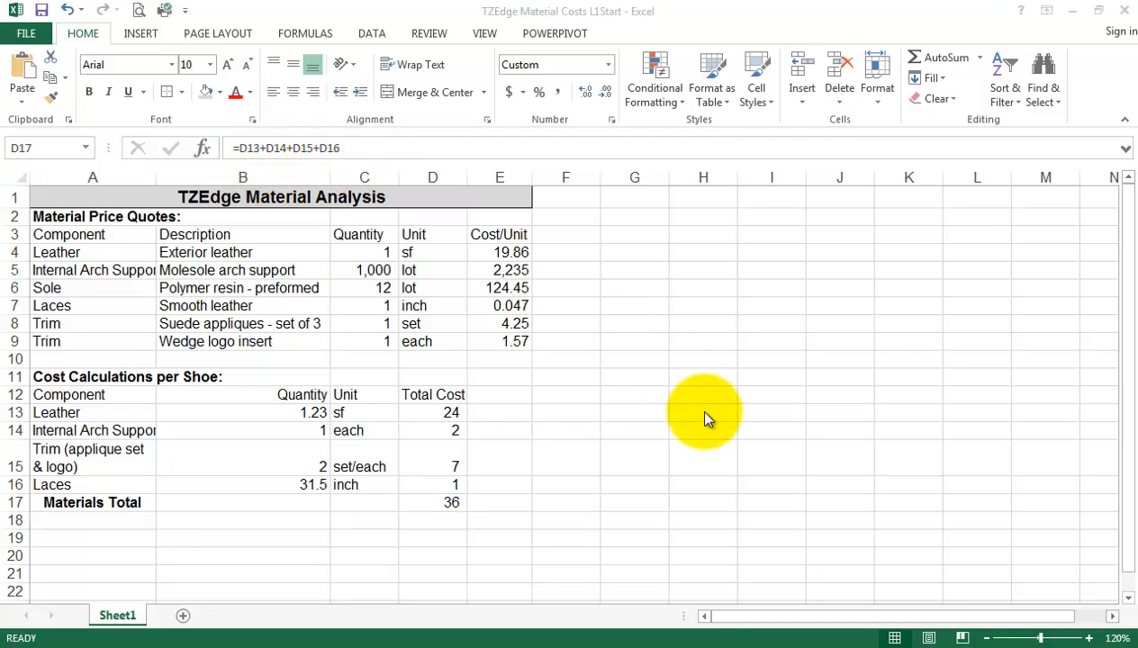
- Enter 34 in E16 beside the laces cost, and clear the entry
{"action": "left_click", "coordinate": [517, 483]}
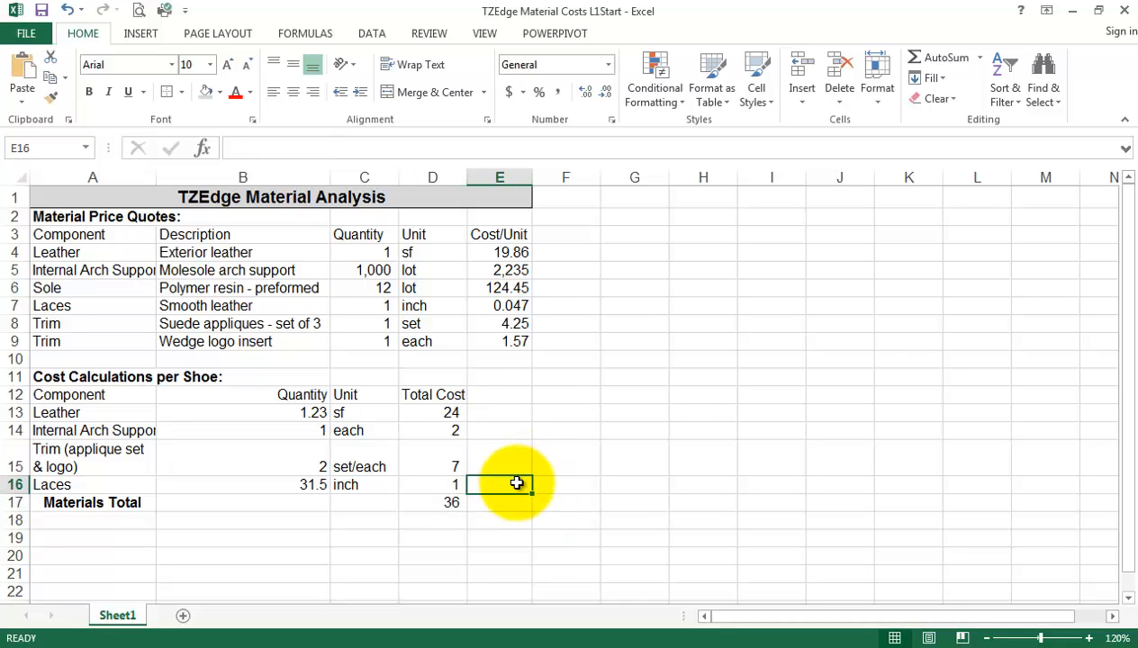
{"action": "type", "text": "34"}
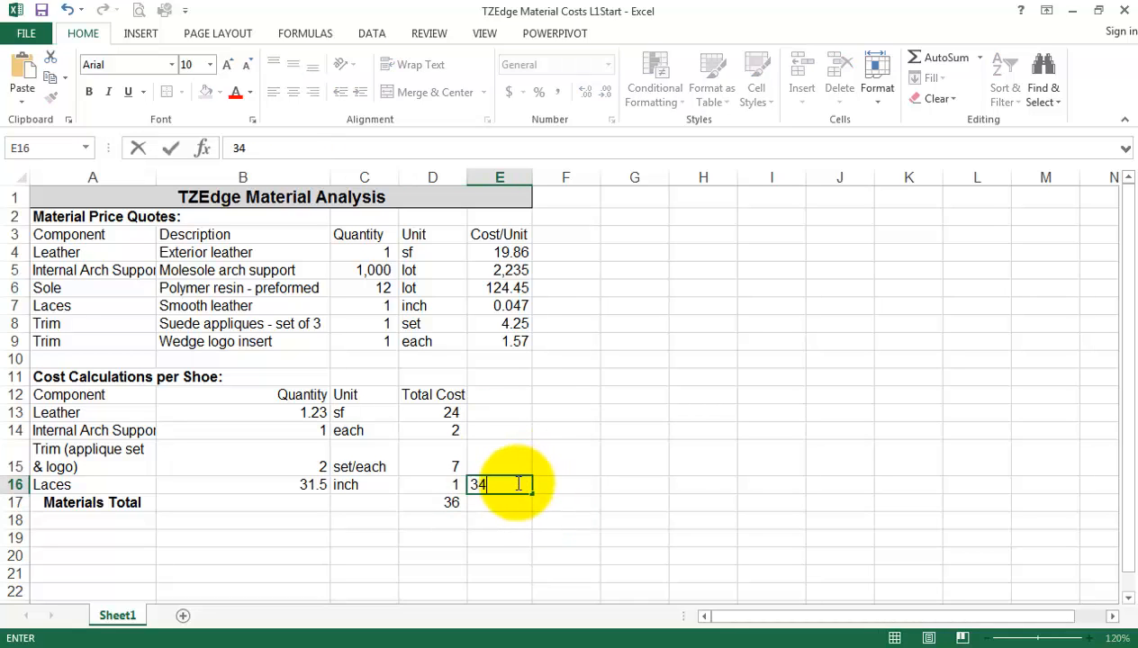
{"action": "key", "text": "Return"}
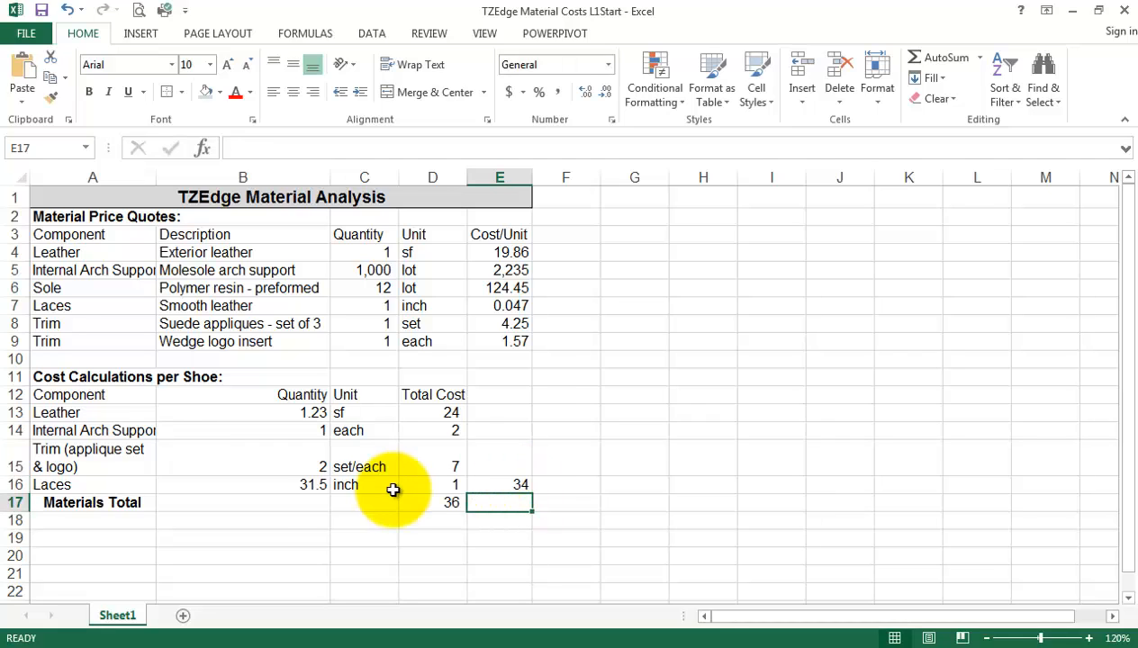
{"action": "left_click", "coordinate": [502, 479]}
{"action": "key", "text": "Delete"}
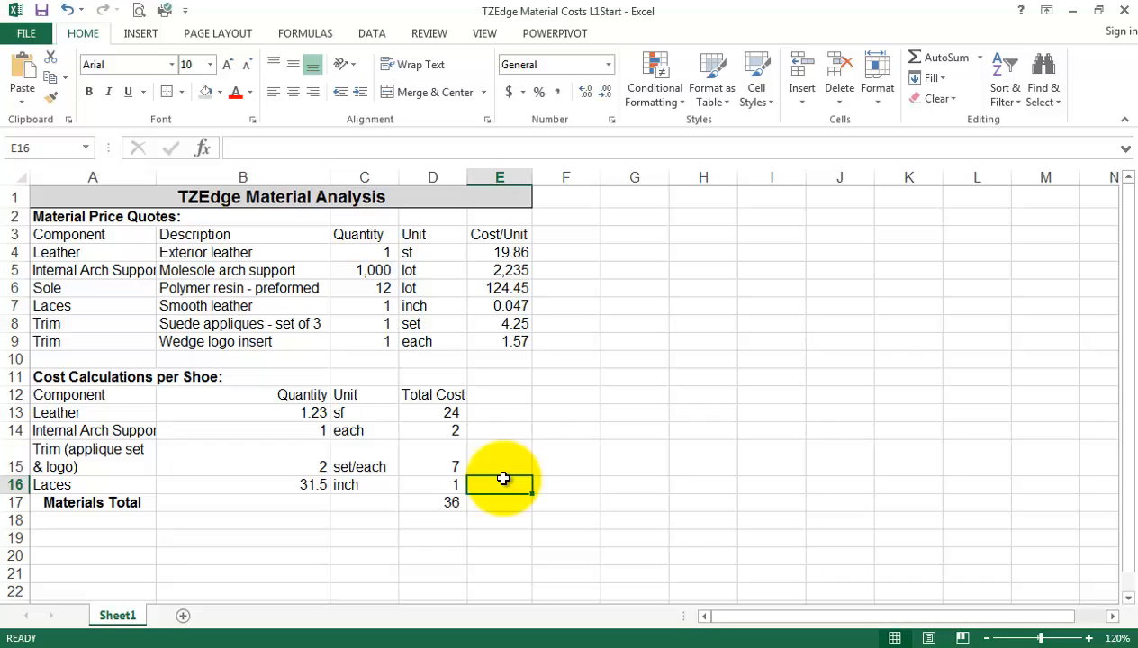
- Check the leather cost formula in D13 against the leather quantity in B13
{"action": "left_click", "coordinate": [440, 413]}
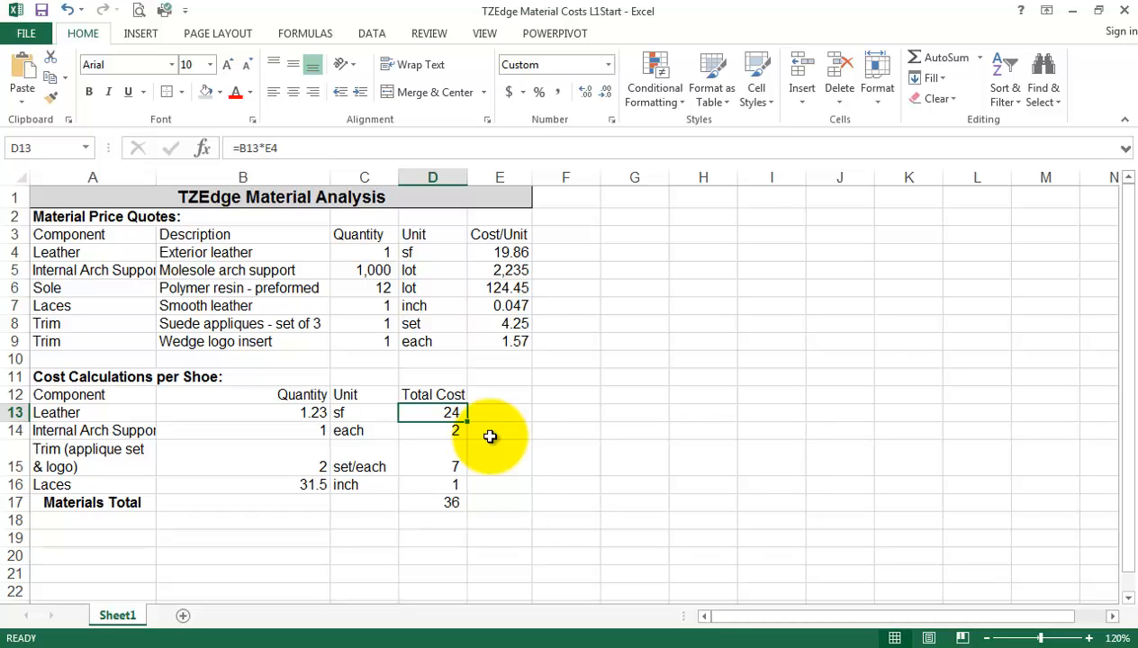
{"action": "left_click", "coordinate": [279, 415]}
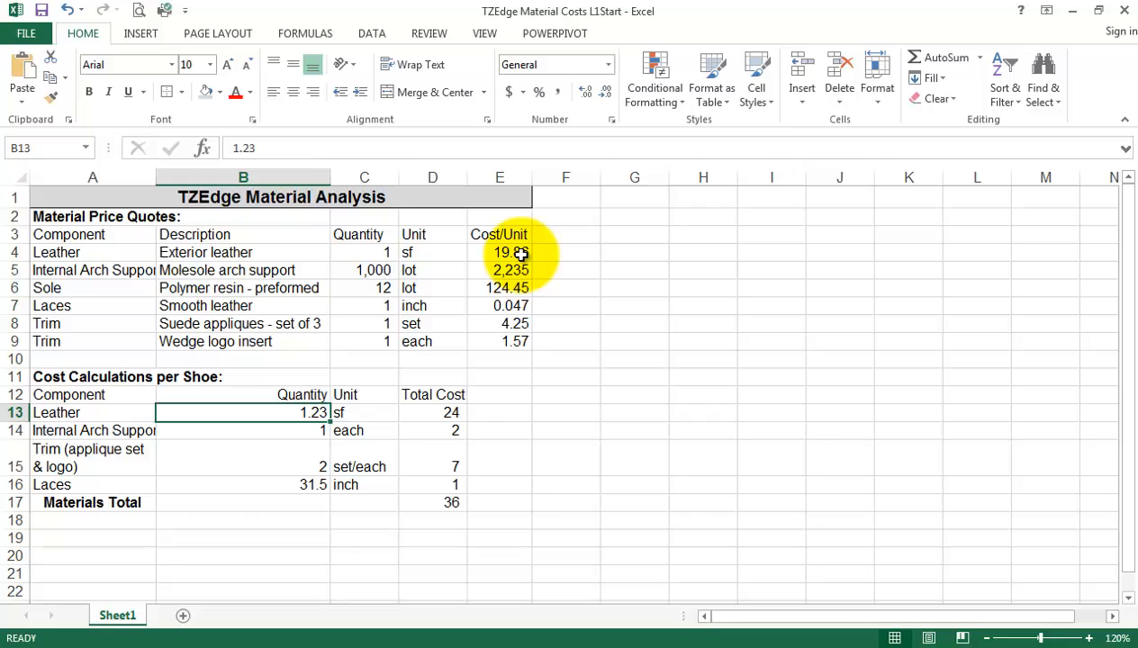
{"action": "left_click", "coordinate": [430, 412]}
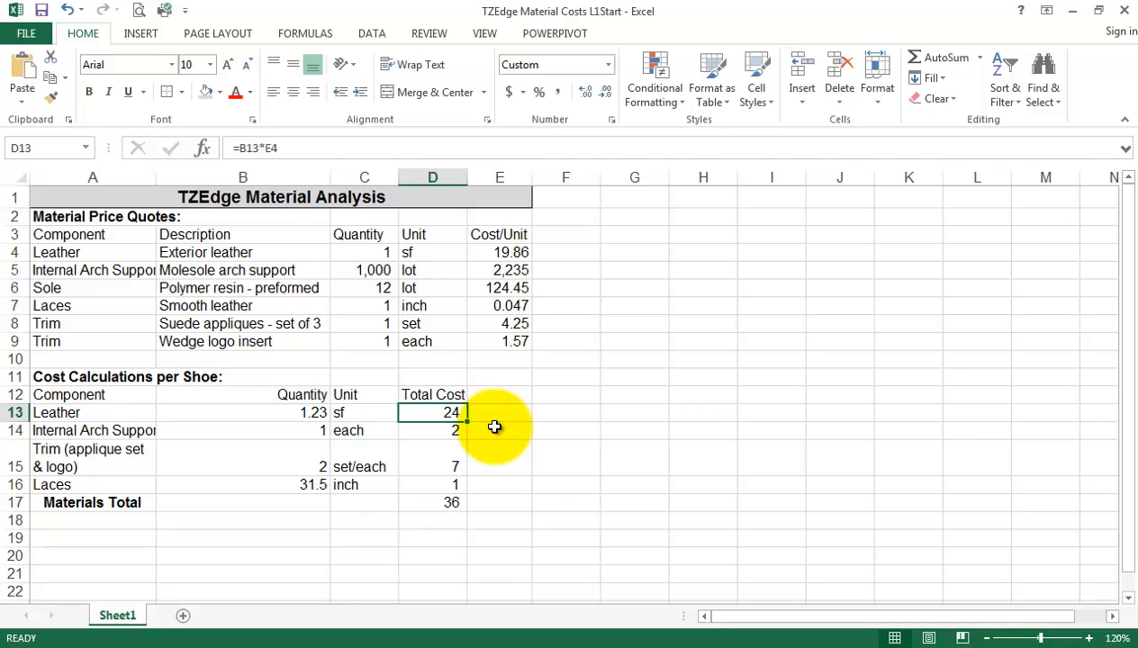
- Show the formulas across the sheet, trace the references of D15, D16 and D17, and return to the normal value display
{"action": "key", "text": "ctrl+grave"}
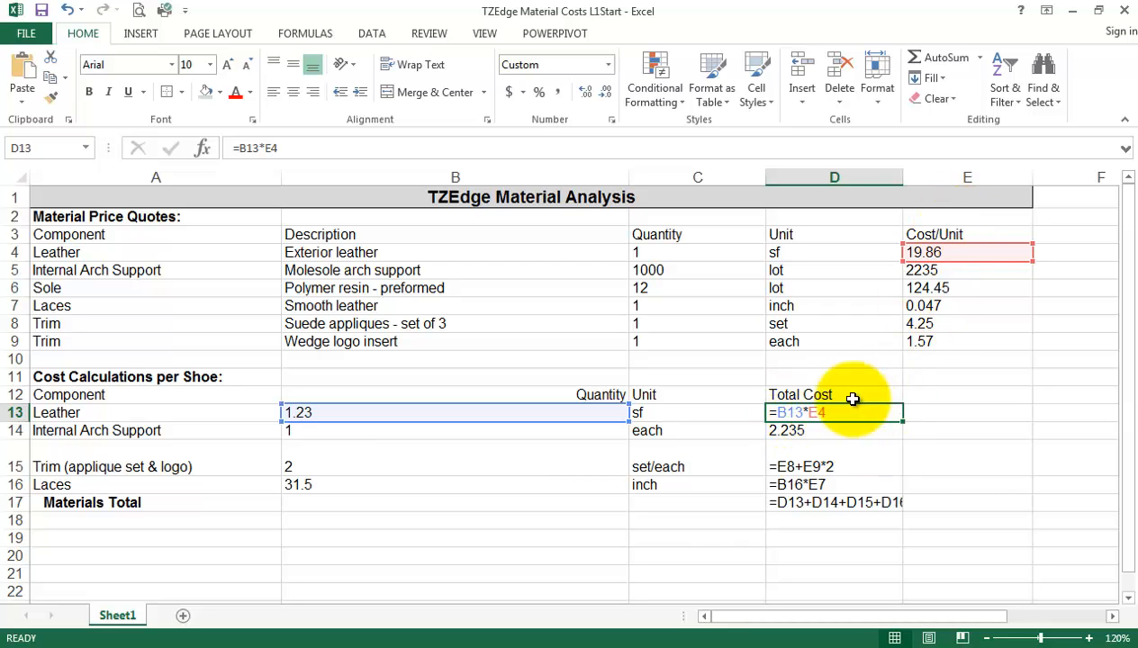
{"action": "double_click", "coordinate": [836, 467]}
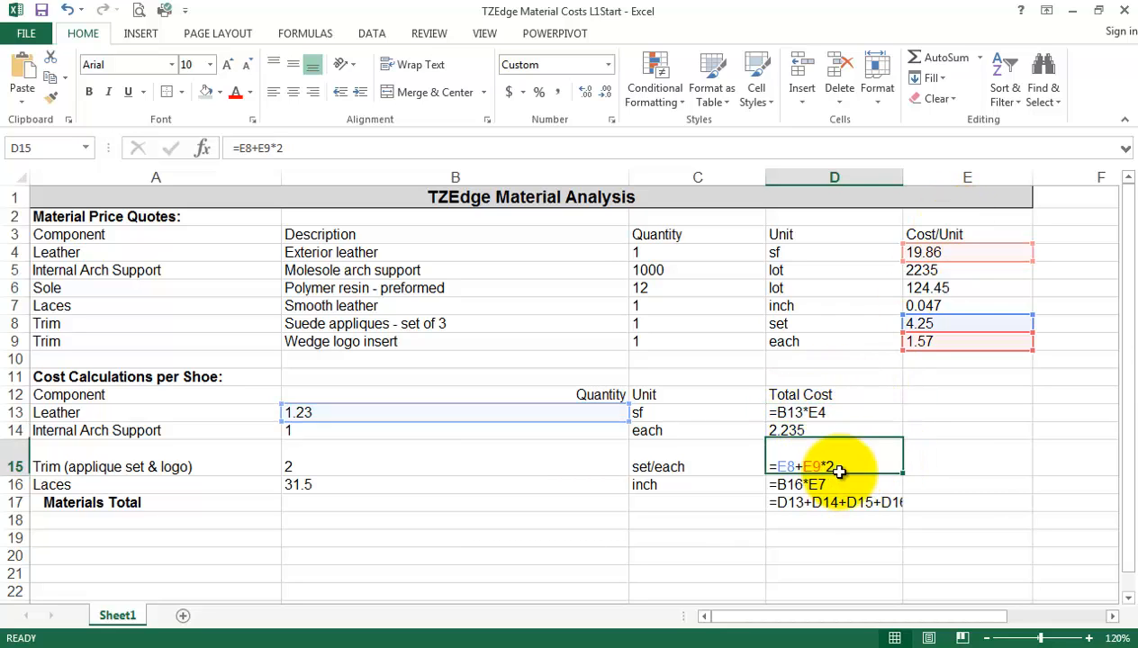
{"action": "double_click", "coordinate": [833, 486]}
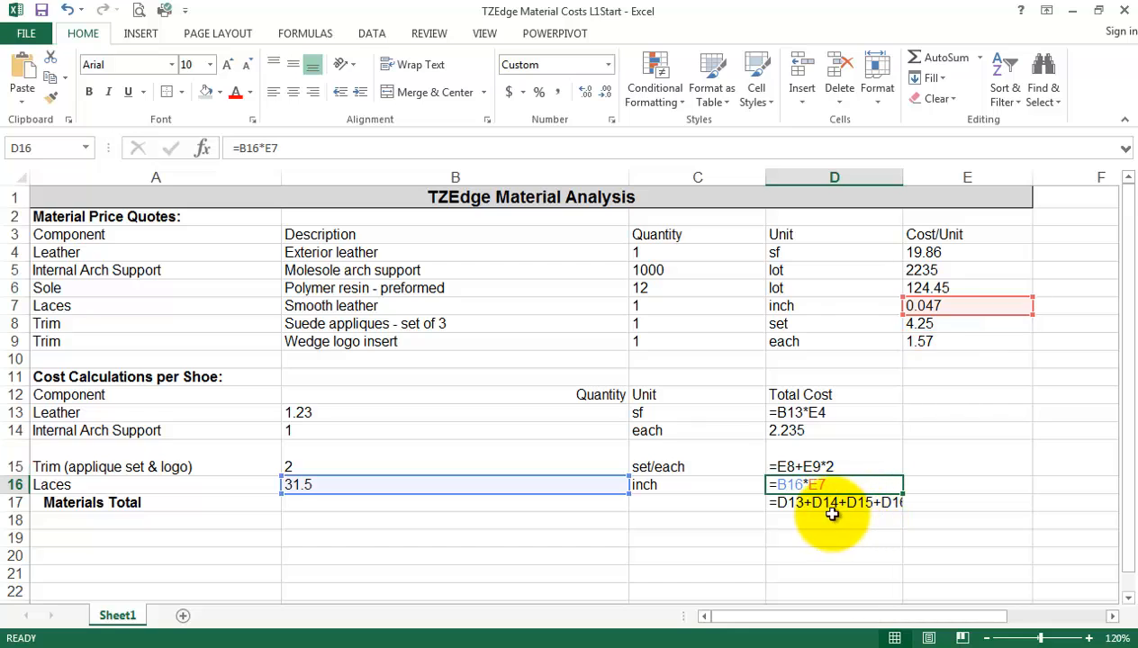
{"action": "double_click", "coordinate": [821, 507]}
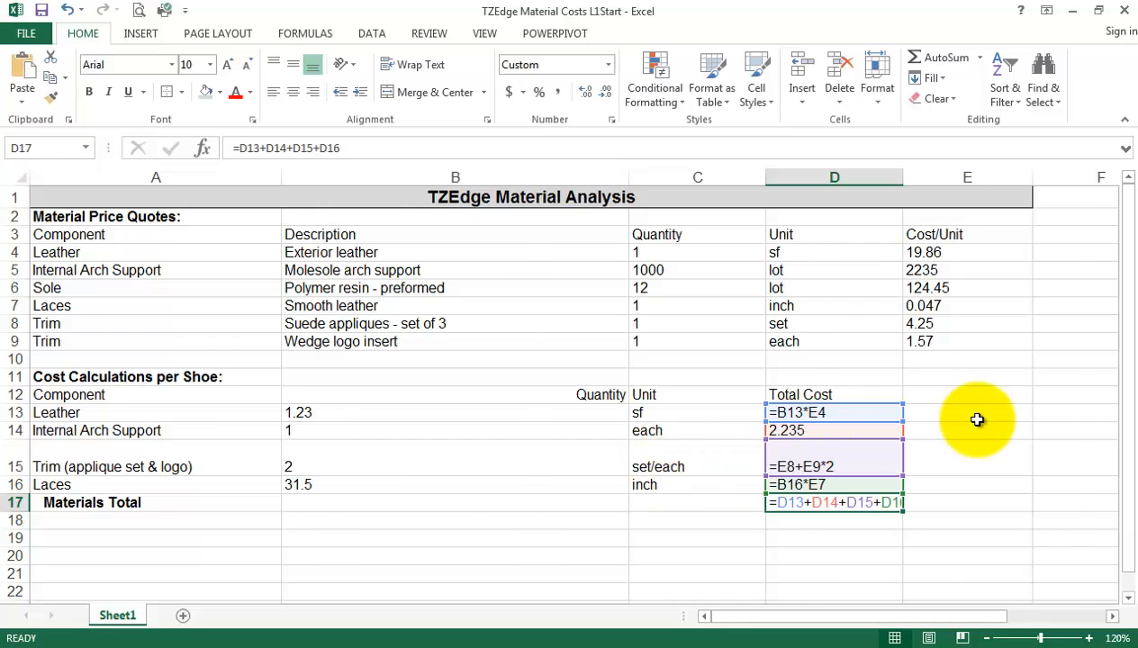
{"action": "key", "text": "Escape"}
{"action": "key", "text": "ctrl+grave"}
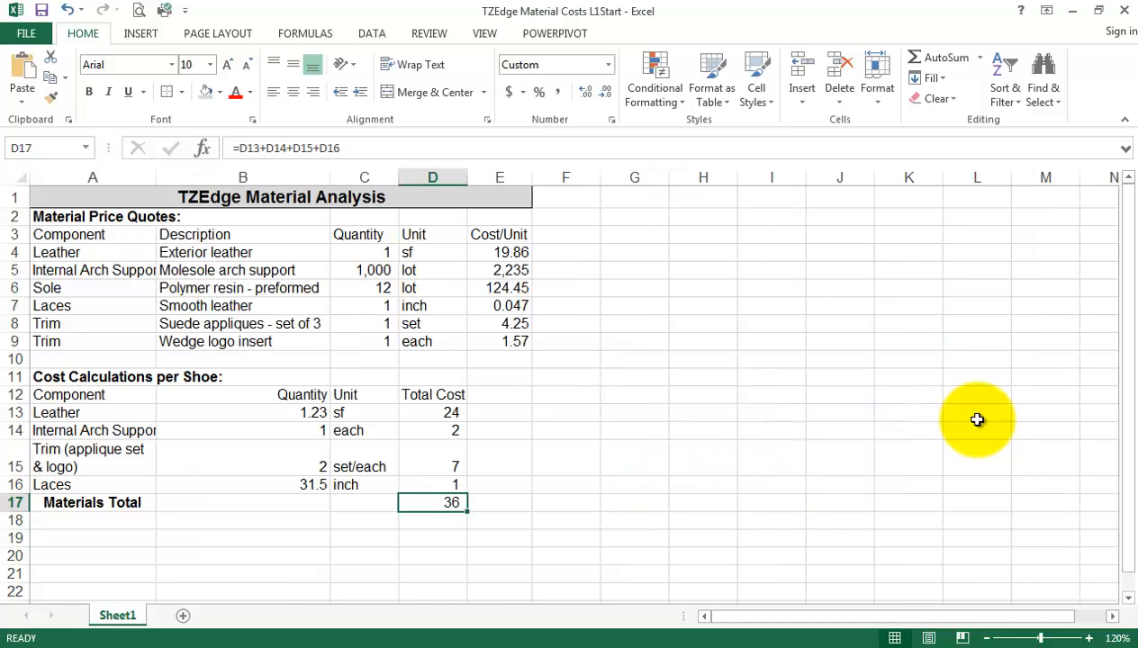
- Replace the typed-in arch support cost in D14 with the formula =E5/C5
{"action": "left_click", "coordinate": [448, 414]}
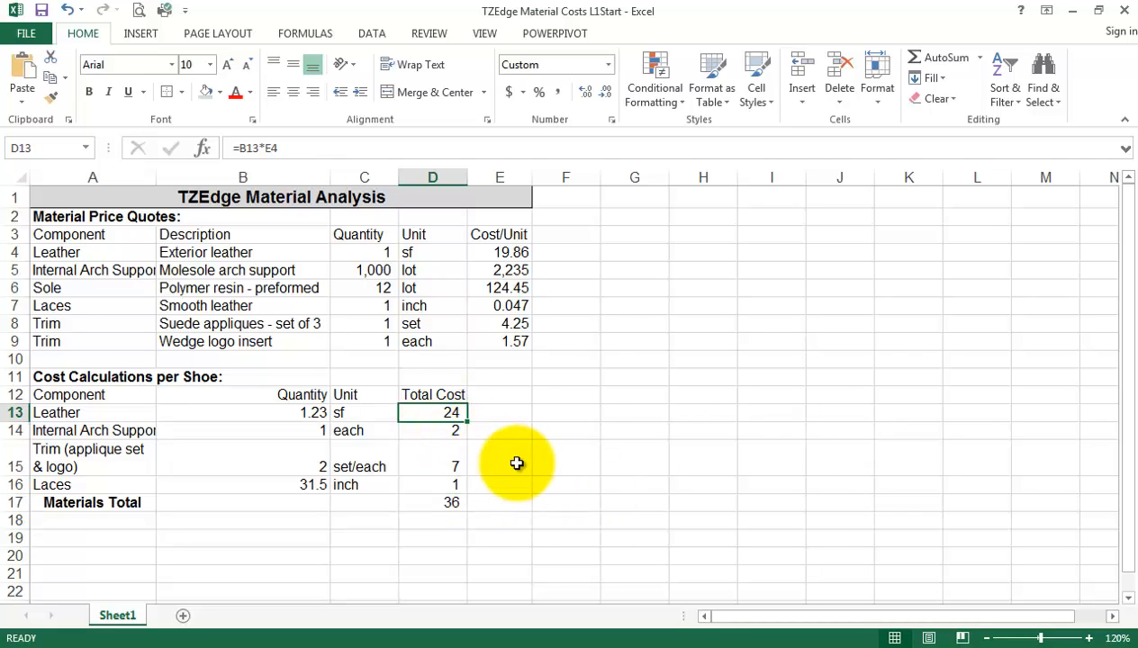
{"action": "left_click", "coordinate": [443, 429]}
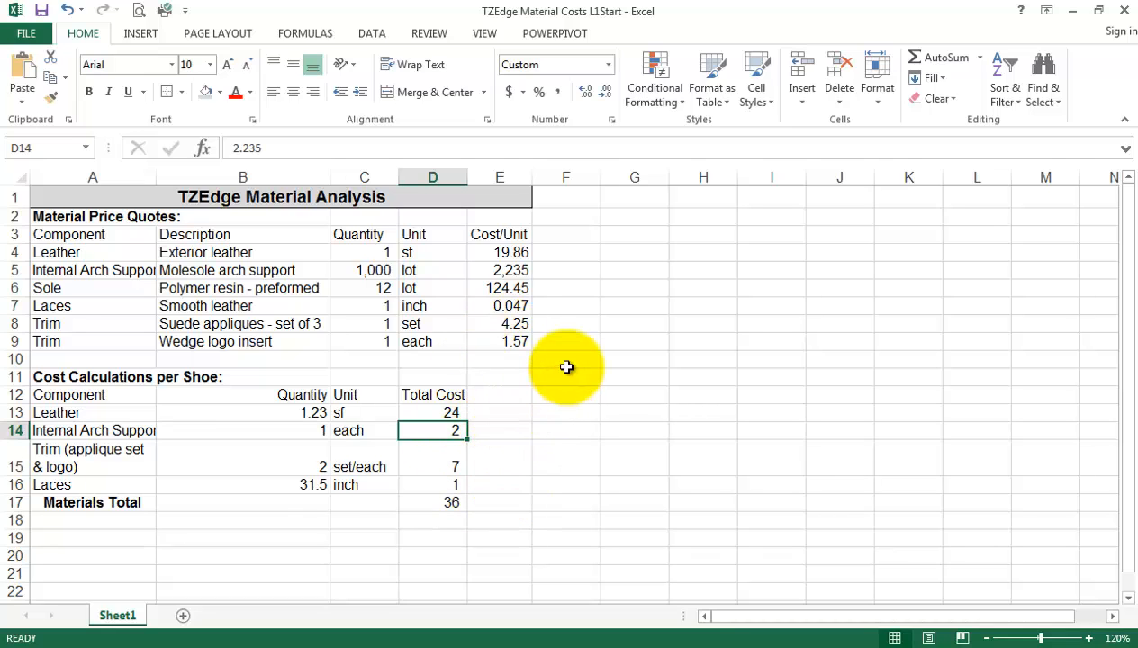
{"action": "type", "text": "="}
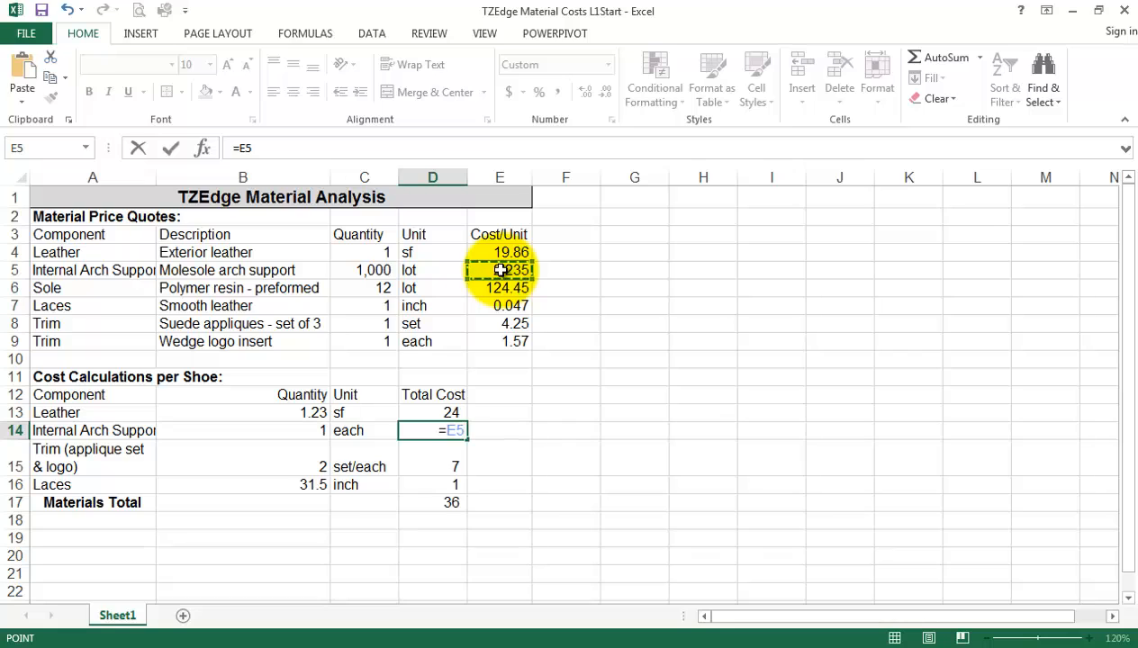
{"action": "type", "text": "/"}
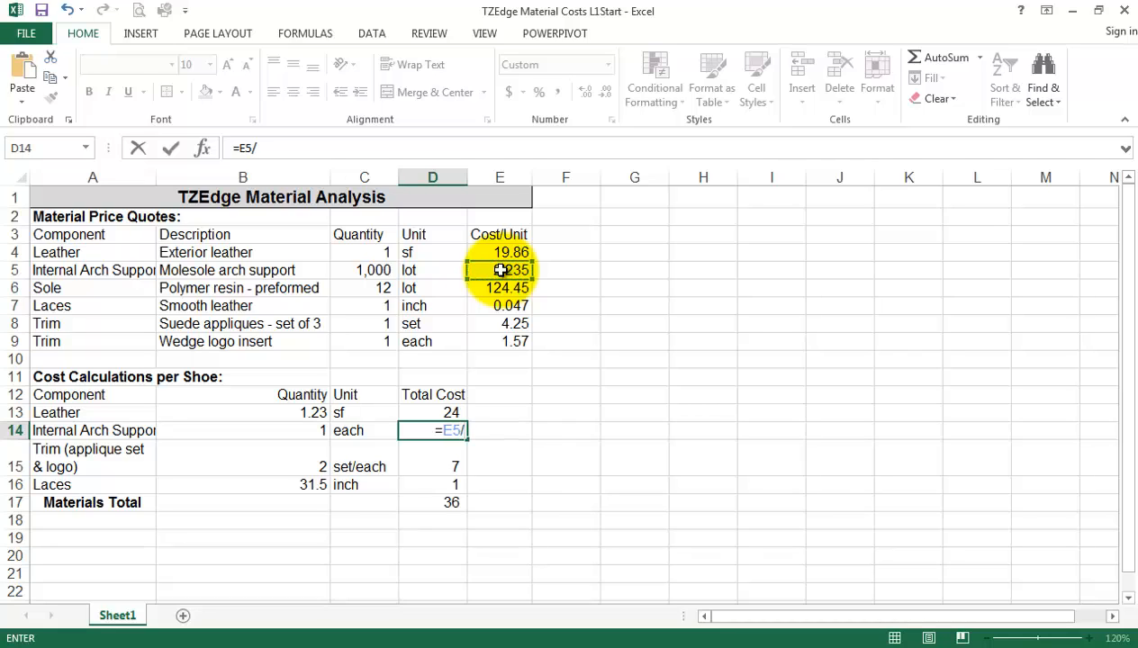
{"action": "left_click", "coordinate": [348, 272]}
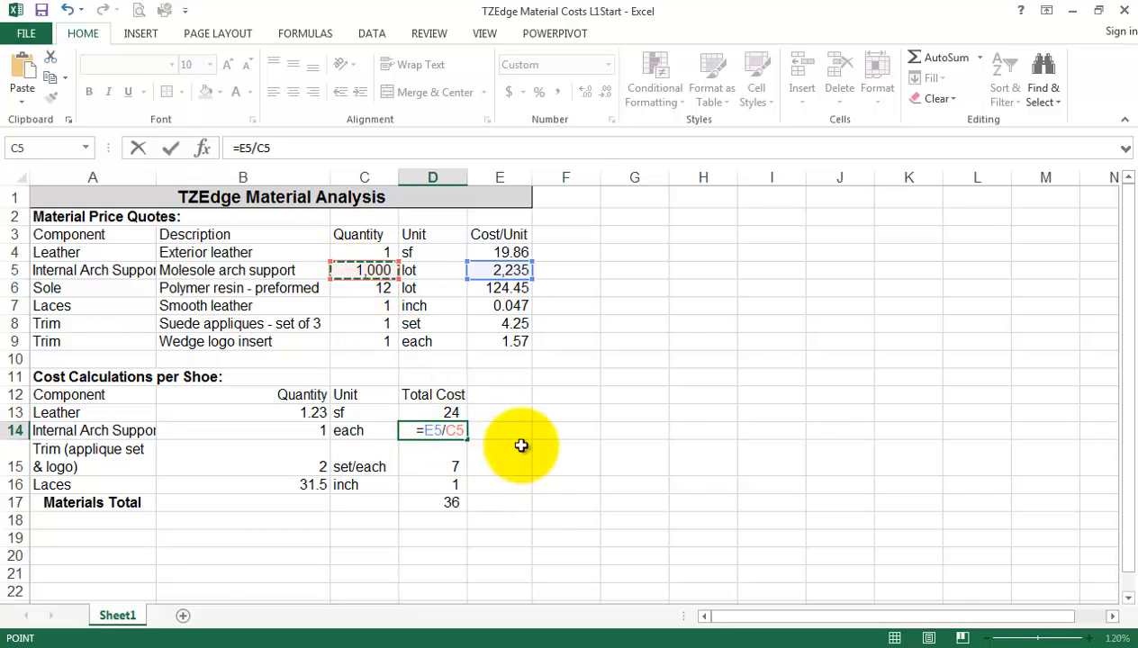
{"action": "key", "text": "Return"}
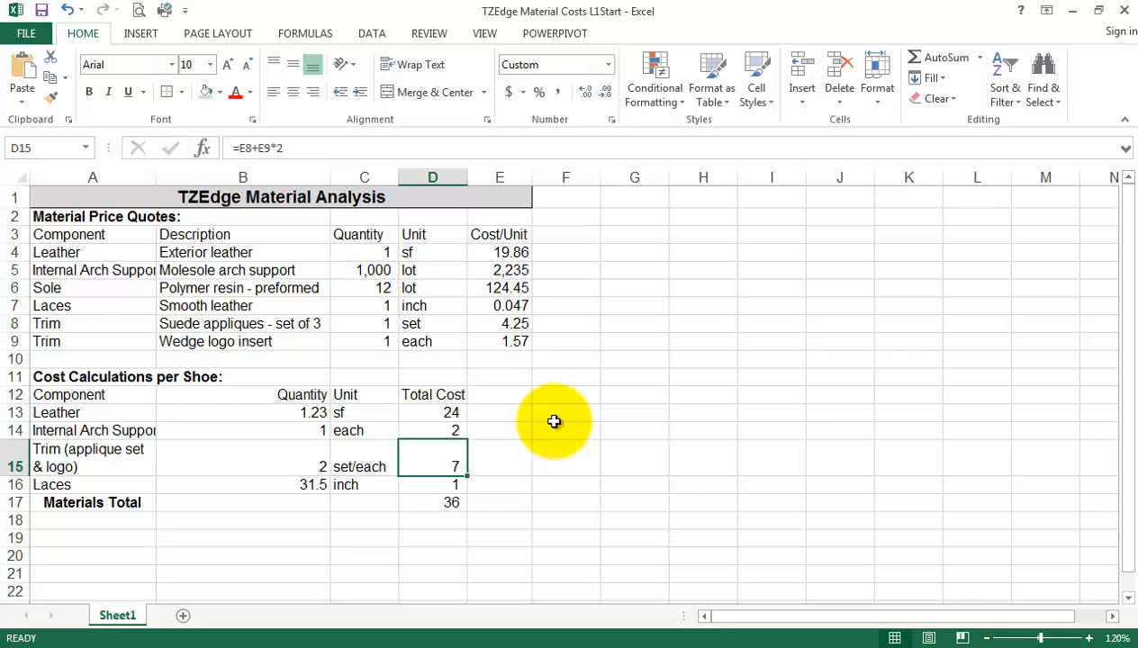
- Show the arch support cost in D14 and the leather cost in D13 with three decimal places
{"action": "left_click", "coordinate": [445, 431]}
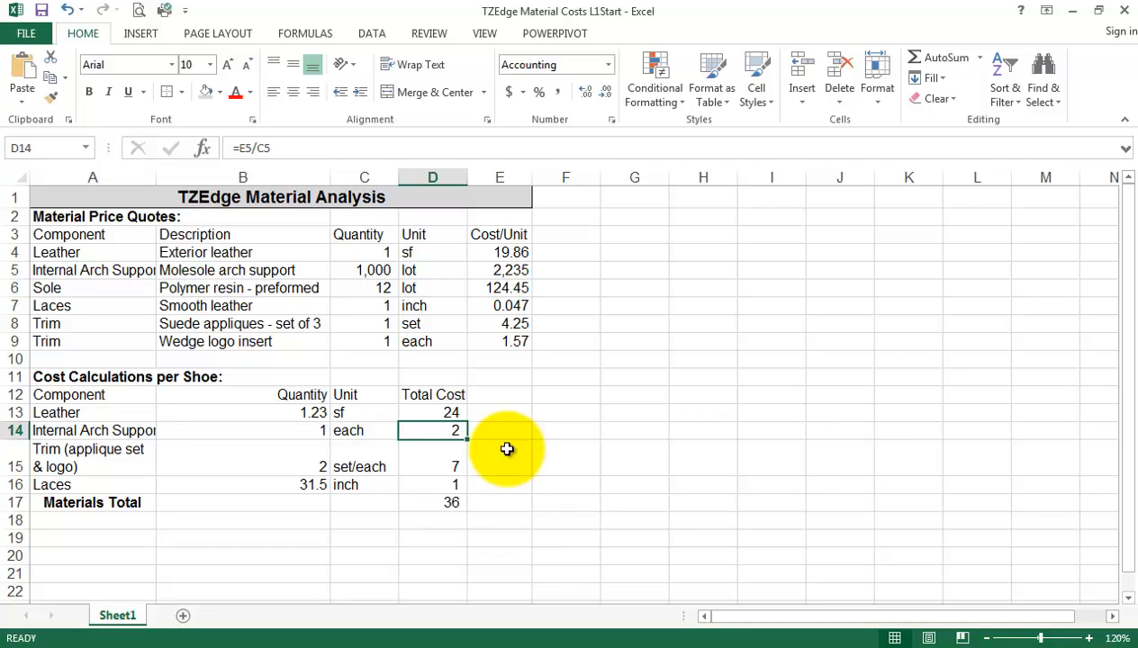
{"action": "left_click", "coordinate": [590, 95]}
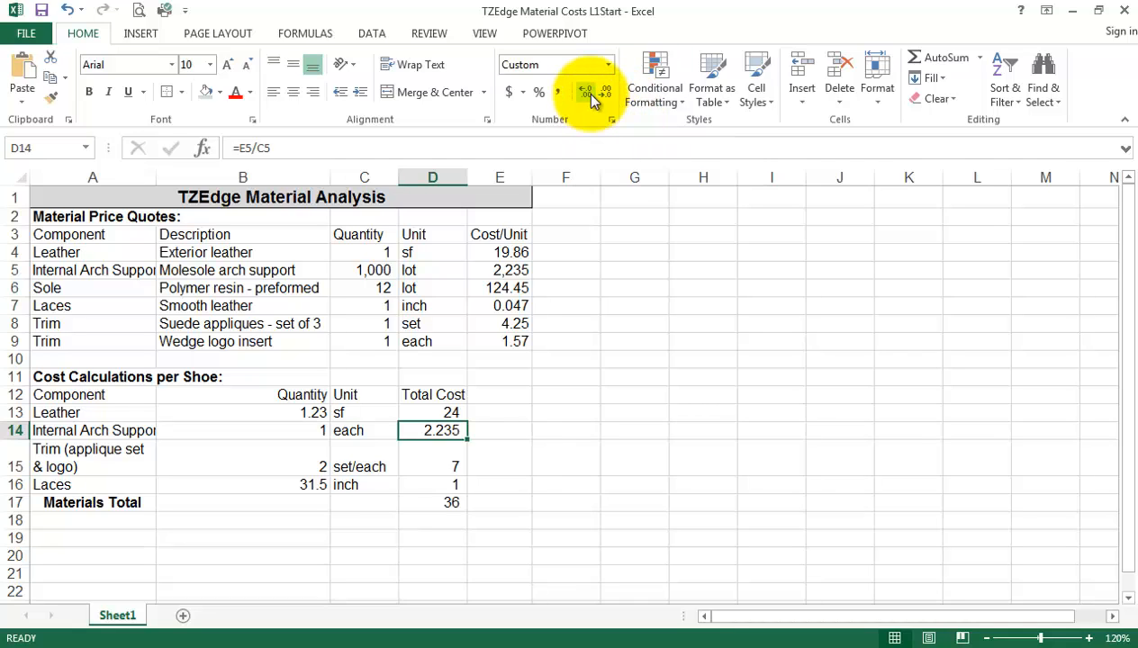
{"action": "left_click", "coordinate": [436, 413]}
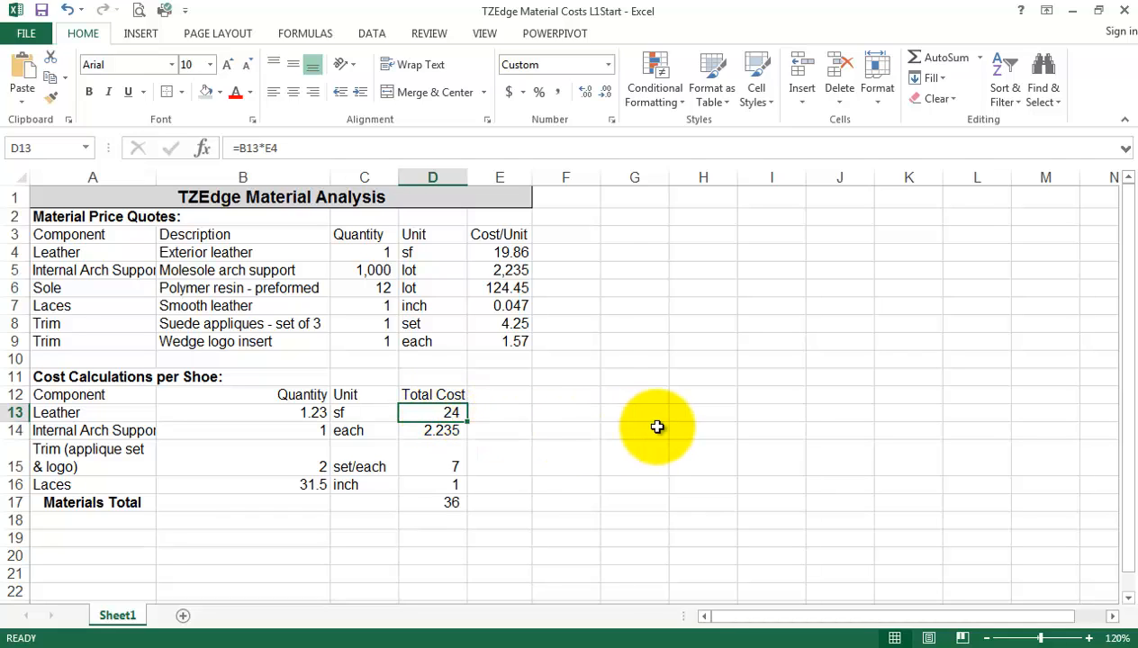
{"action": "left_click", "coordinate": [585, 93]}
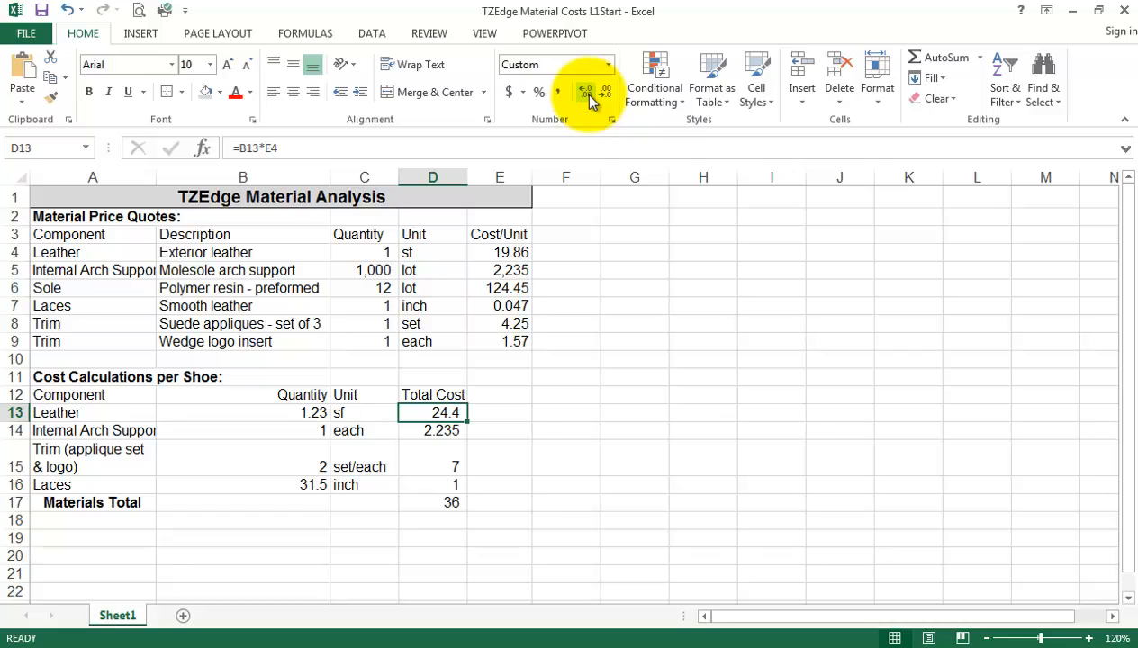
{"action": "left_click", "coordinate": [587, 94]}
{"action": "left_click", "coordinate": [587, 94]}
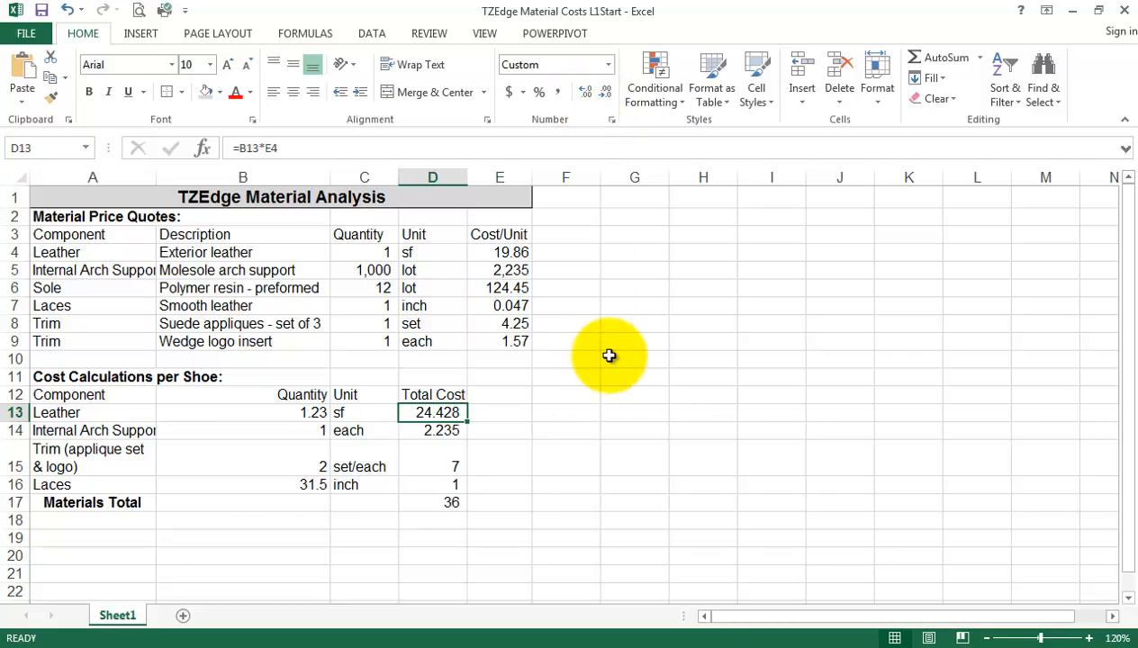
- Examine the trim cost formula in D15 against the applique set and logo unit costs in E8:E9
{"action": "left_click", "coordinate": [445, 463]}
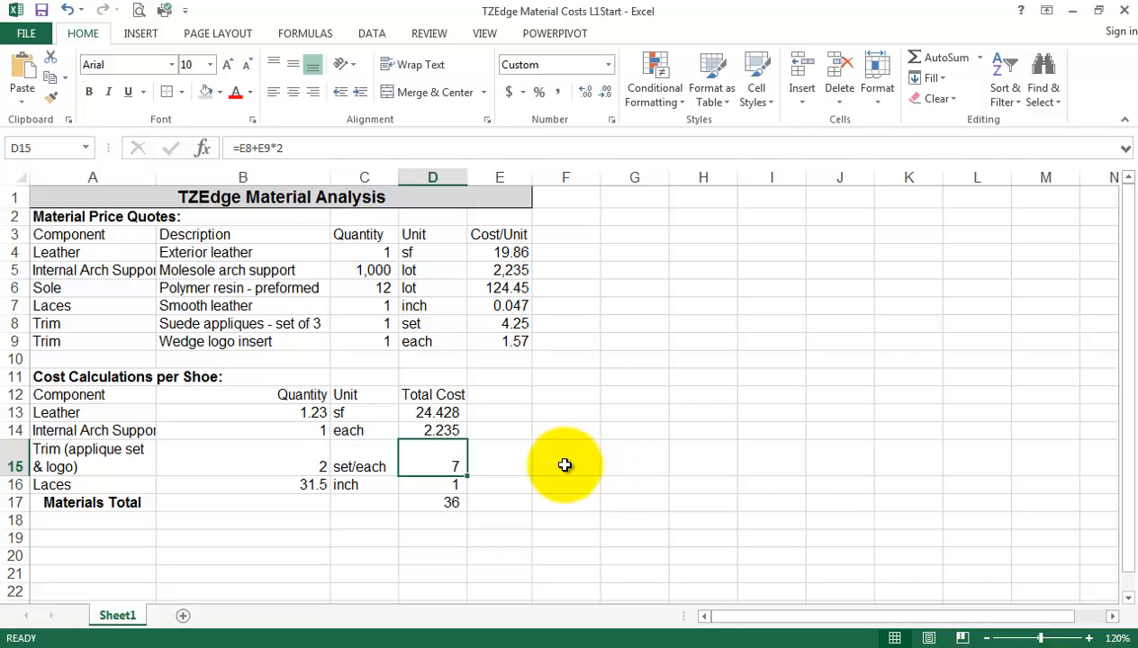
{"action": "left_click", "coordinate": [517, 324]}
{"action": "left_click", "coordinate": [524, 347]}
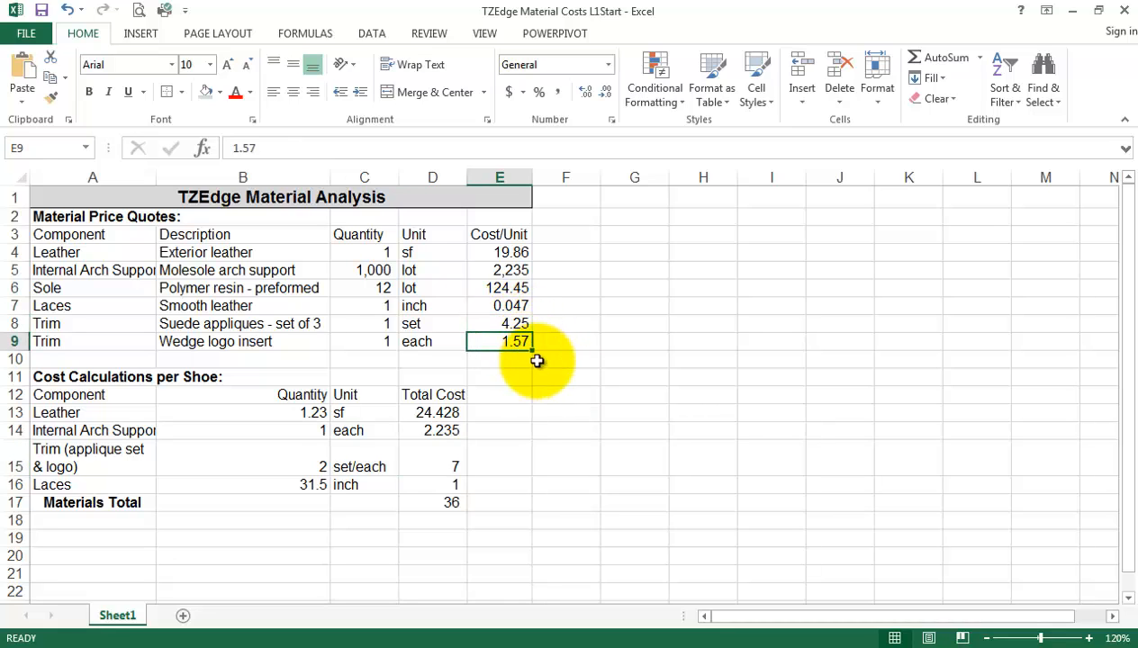
{"action": "left_click", "coordinate": [512, 322]}
{"action": "left_click", "coordinate": [446, 465]}
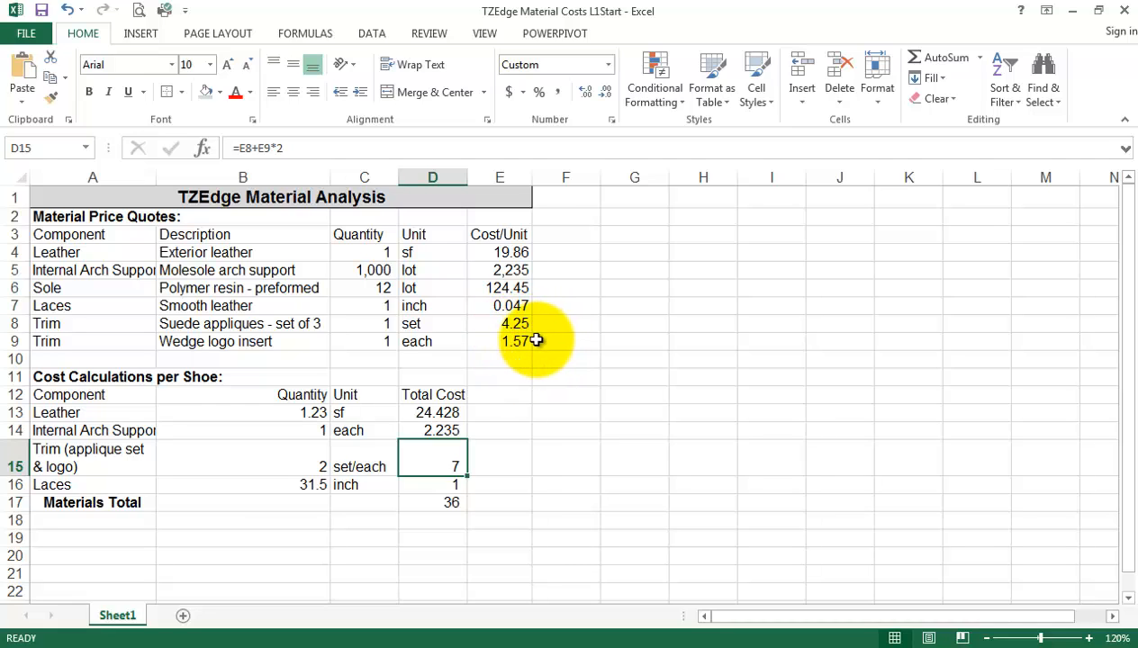
{"action": "left_click_drag", "start_coordinate": [523, 326], "coordinate": [520, 343]}
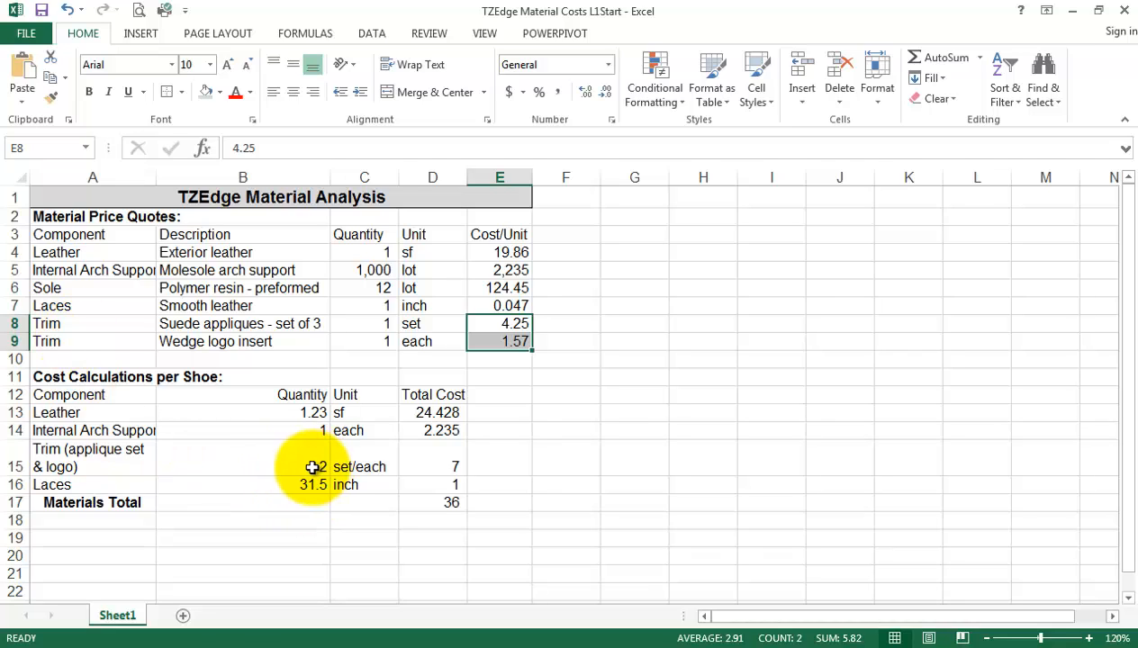
{"action": "left_click", "coordinate": [428, 465]}
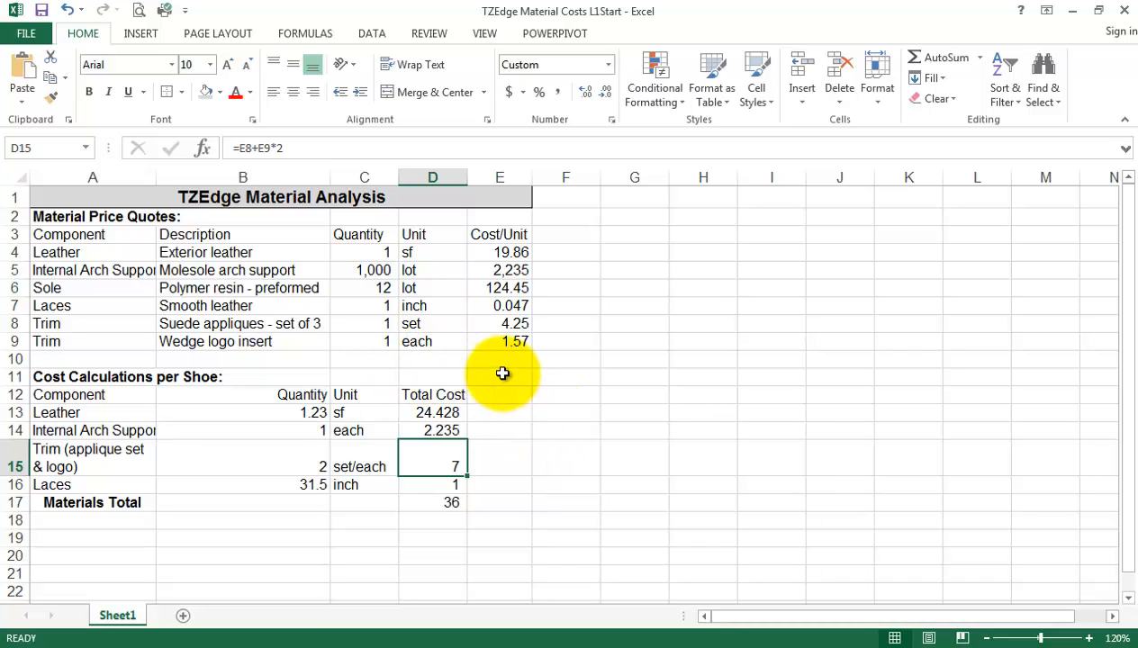
{"action": "left_click_drag", "start_coordinate": [513, 324], "coordinate": [511, 343]}
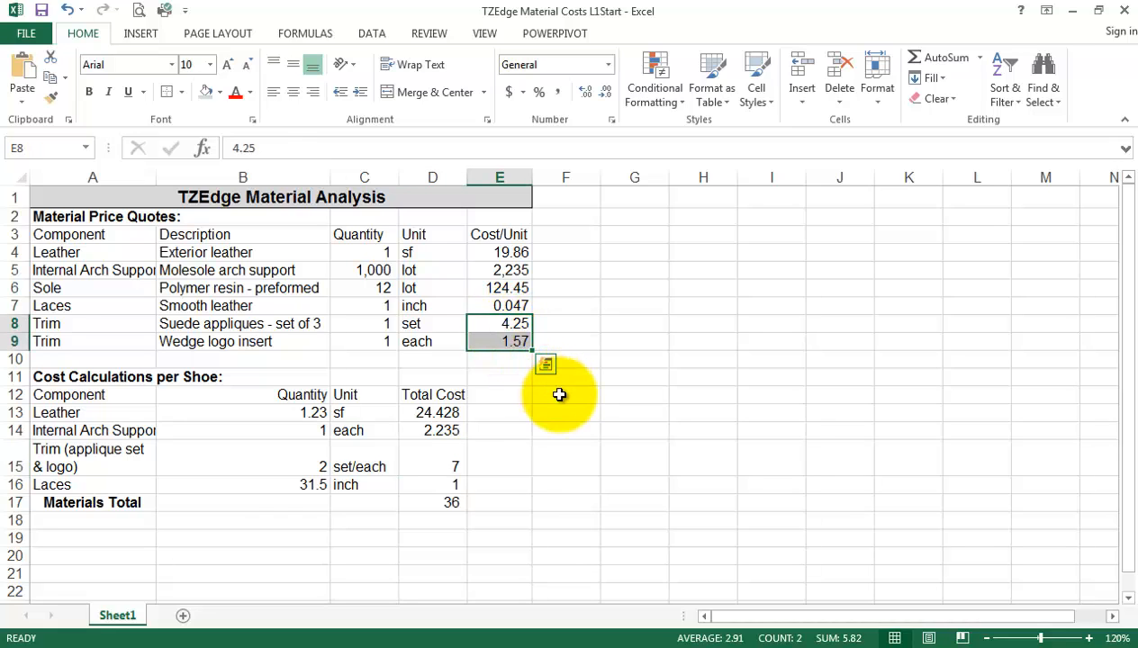
- Correct the trim cost formula in D15 to =(E8+E9)*2
{"action": "left_click", "coordinate": [439, 461]}
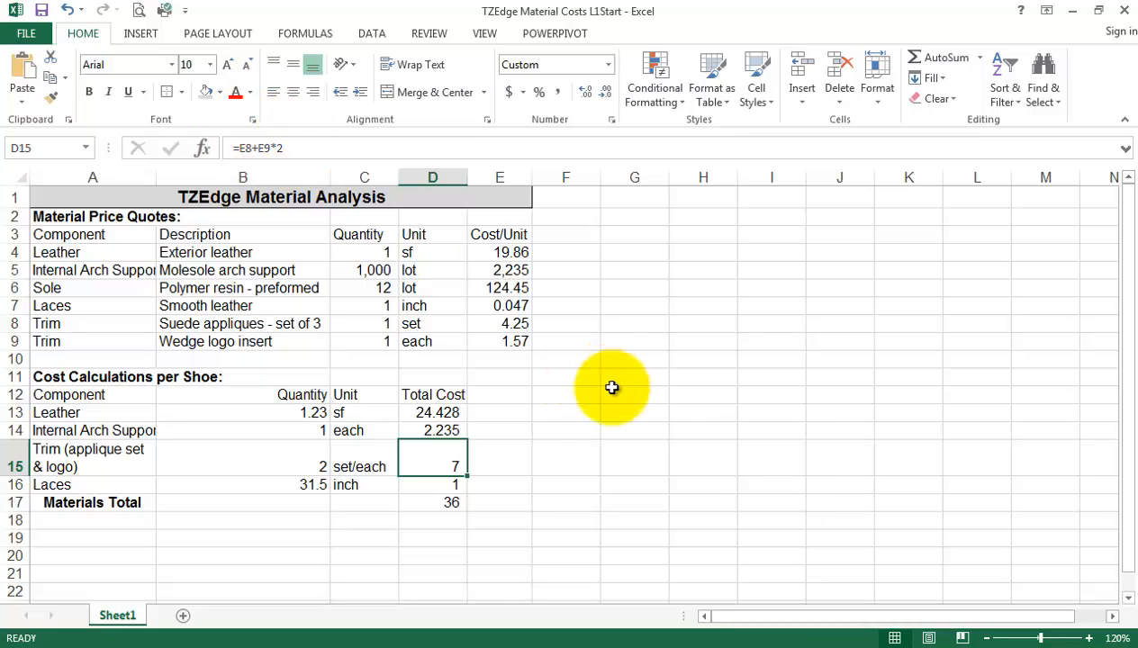
{"action": "left_click", "coordinate": [242, 149]}
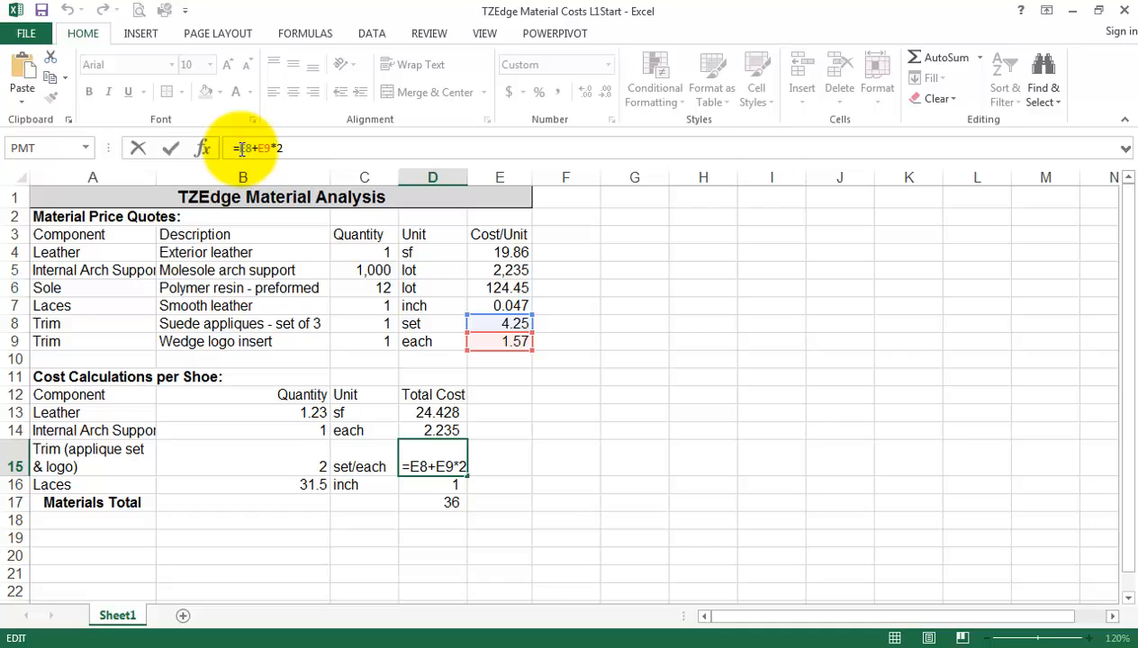
{"action": "type", "text": "("}
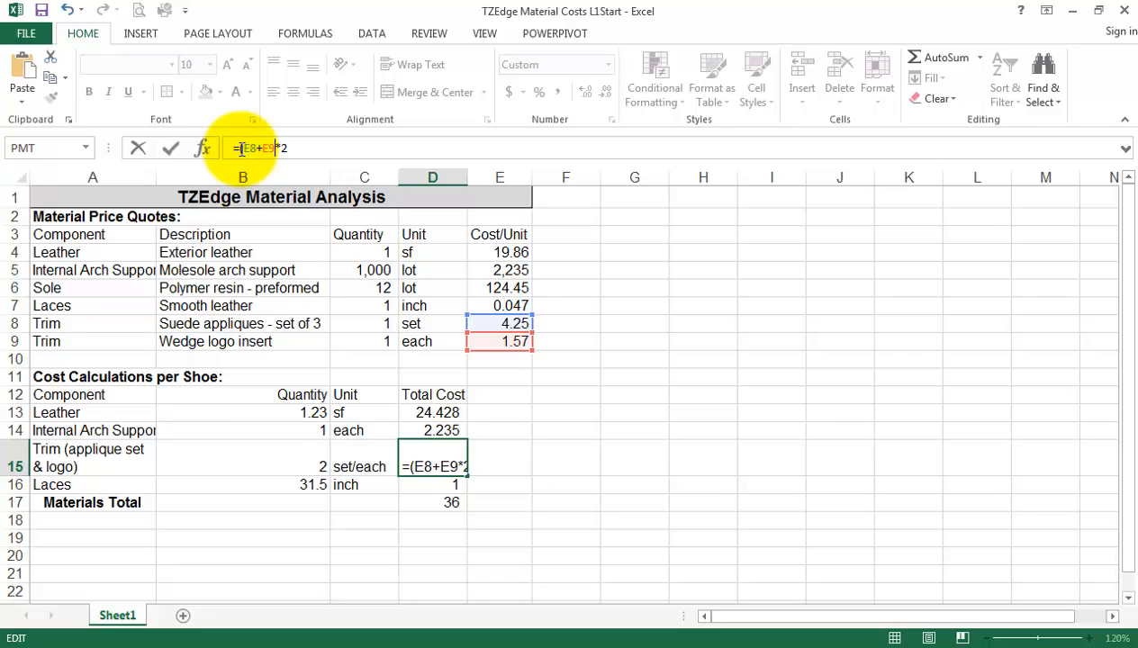
{"action": "type", "text": ")"}
{"action": "key", "text": "Return"}
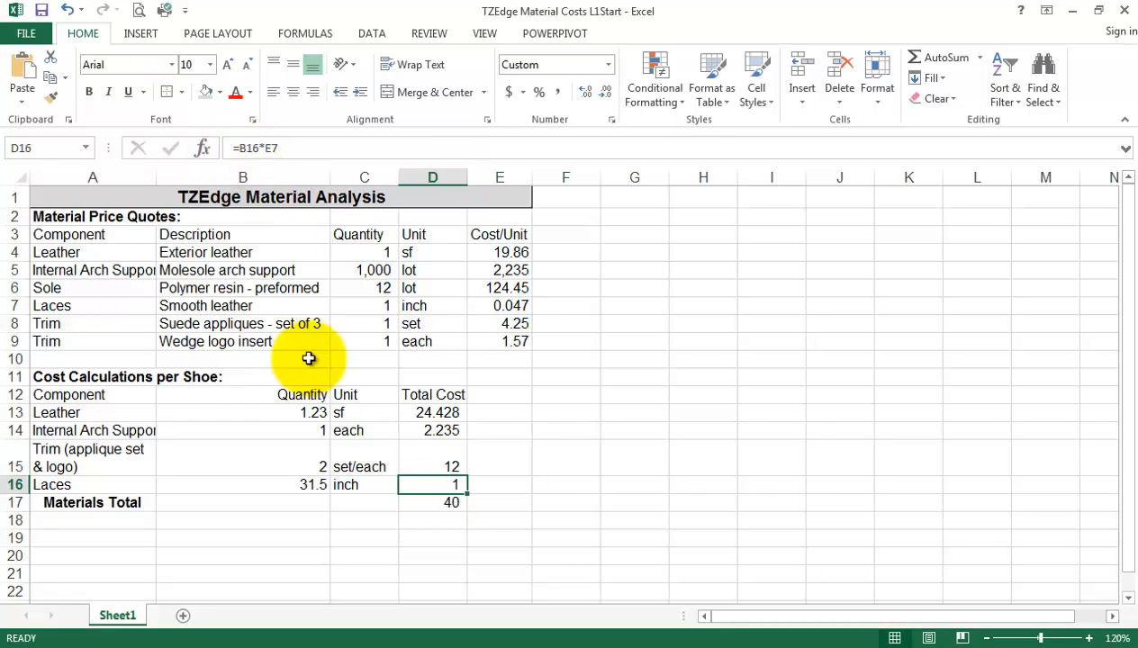
- Show the trim cost in D15 with three decimal places
{"action": "left_click", "coordinate": [439, 463]}
{"action": "left_click", "coordinate": [587, 92]}
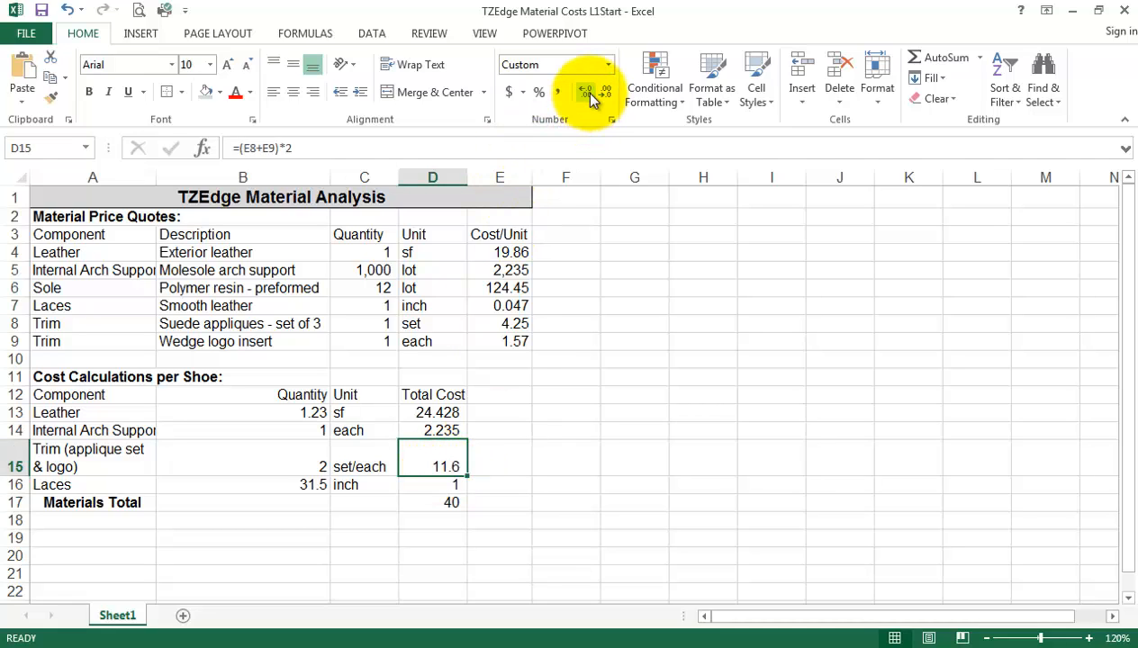
{"action": "left_click", "coordinate": [588, 92]}
{"action": "left_click", "coordinate": [588, 92]}
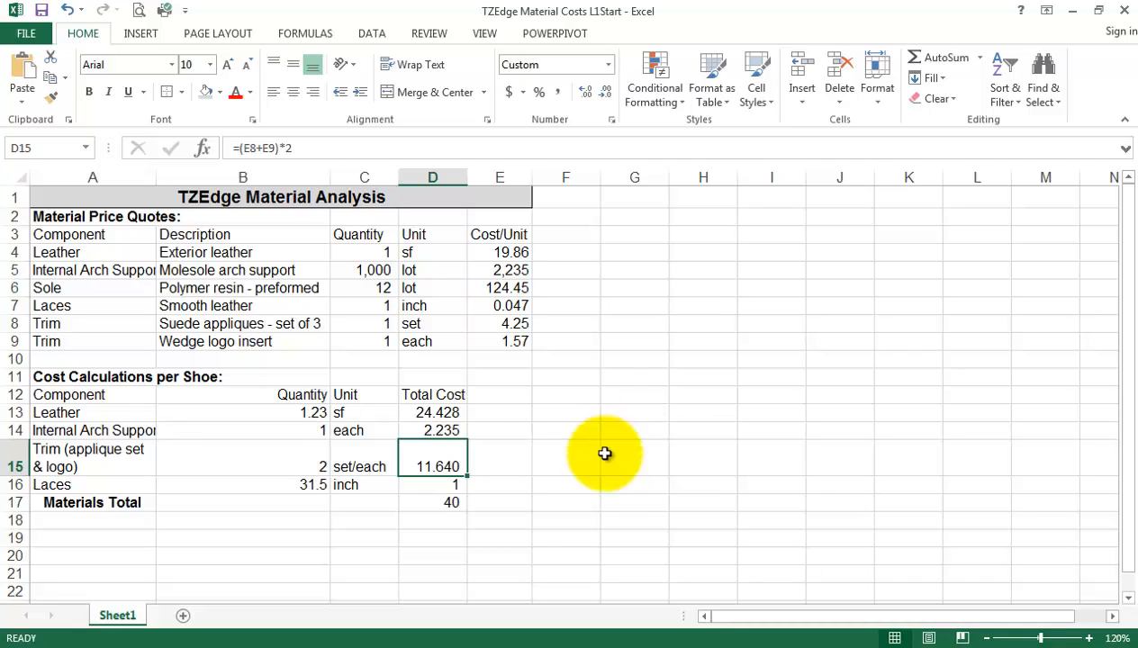
- Show the laces cost in D16 and the materials total in D17 with three decimal places
{"action": "left_click", "coordinate": [433, 484]}
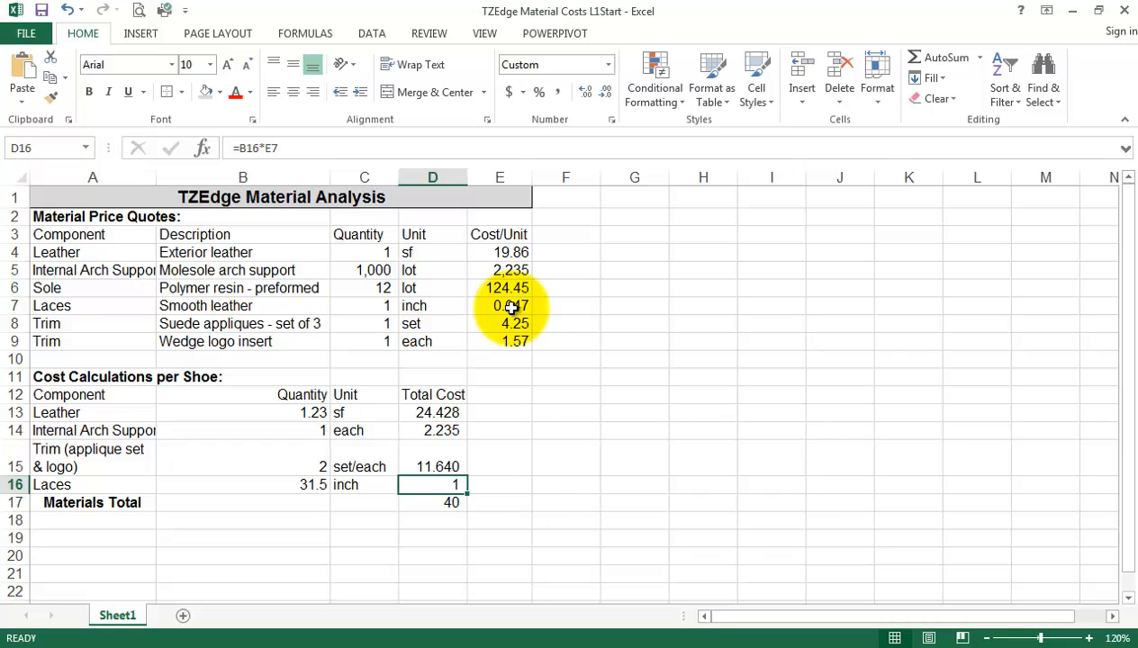
{"action": "left_click", "coordinate": [586, 92]}
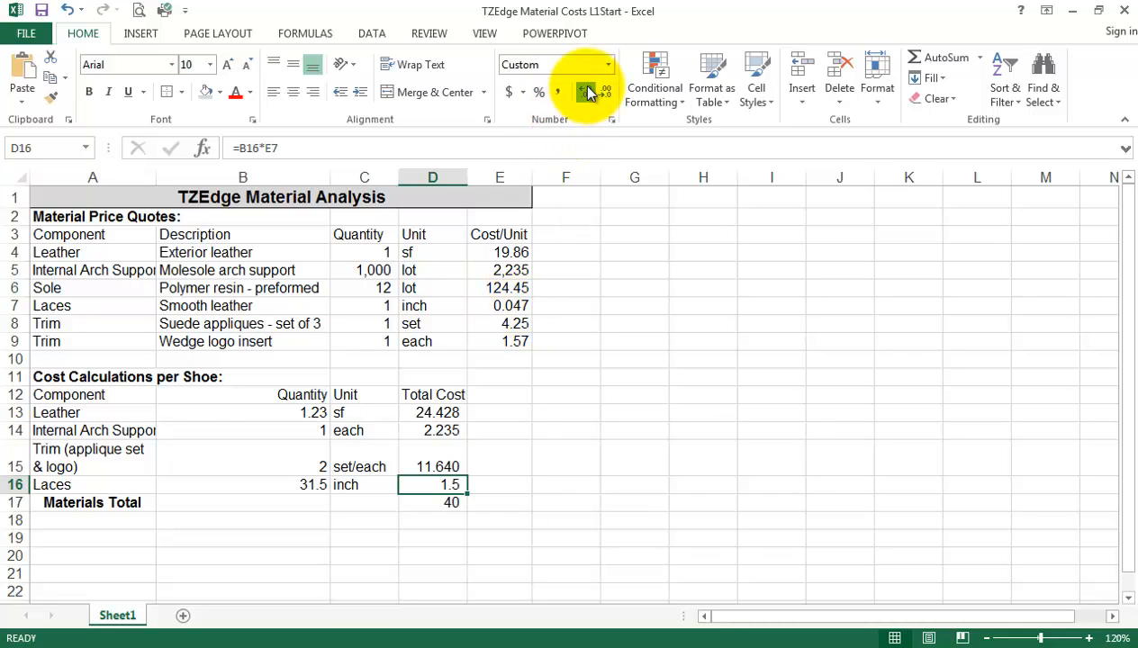
{"action": "left_click", "coordinate": [586, 92]}
{"action": "left_click", "coordinate": [586, 92]}
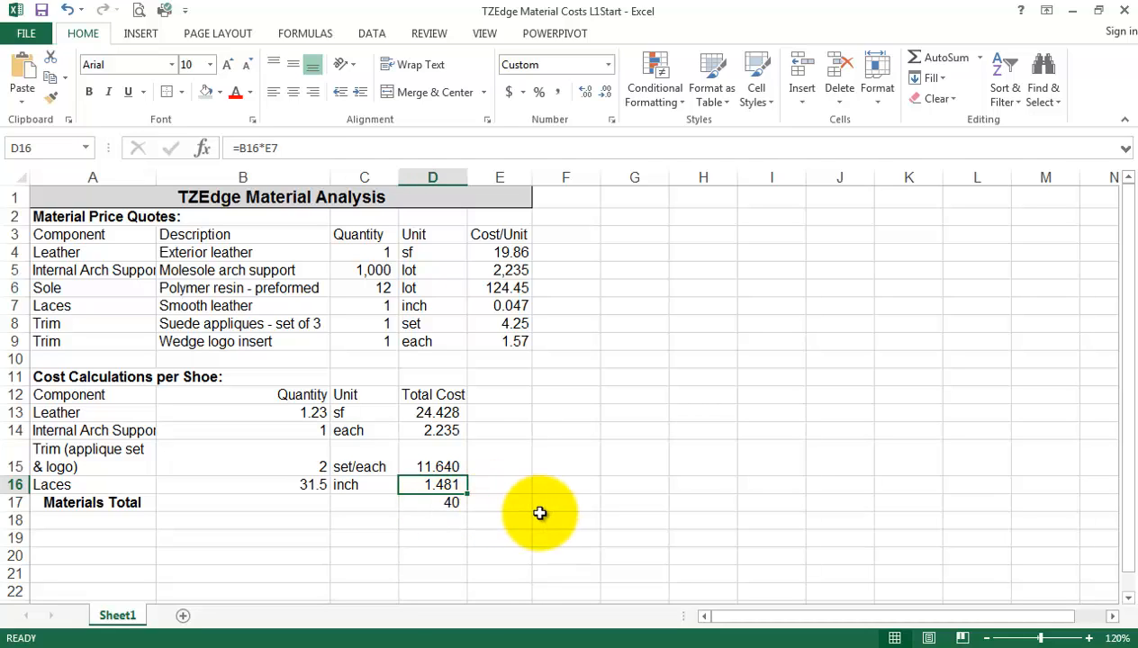
{"action": "left_click", "coordinate": [443, 501]}
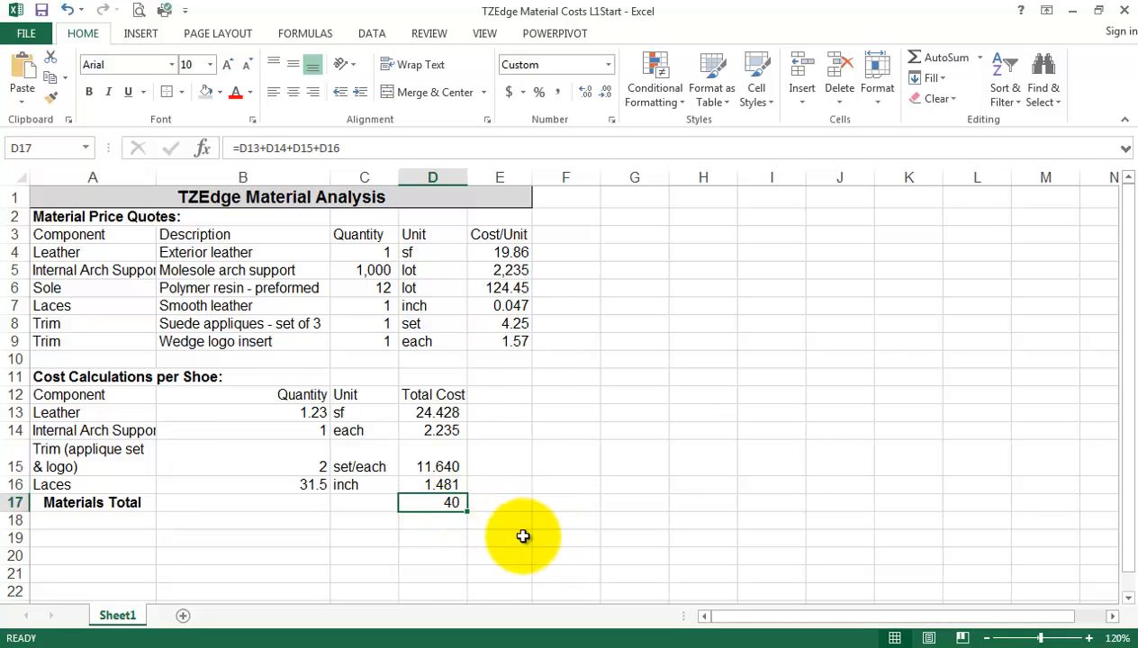
{"action": "left_click", "coordinate": [585, 92]}
{"action": "left_click", "coordinate": [585, 91]}
{"action": "left_click", "coordinate": [587, 93]}
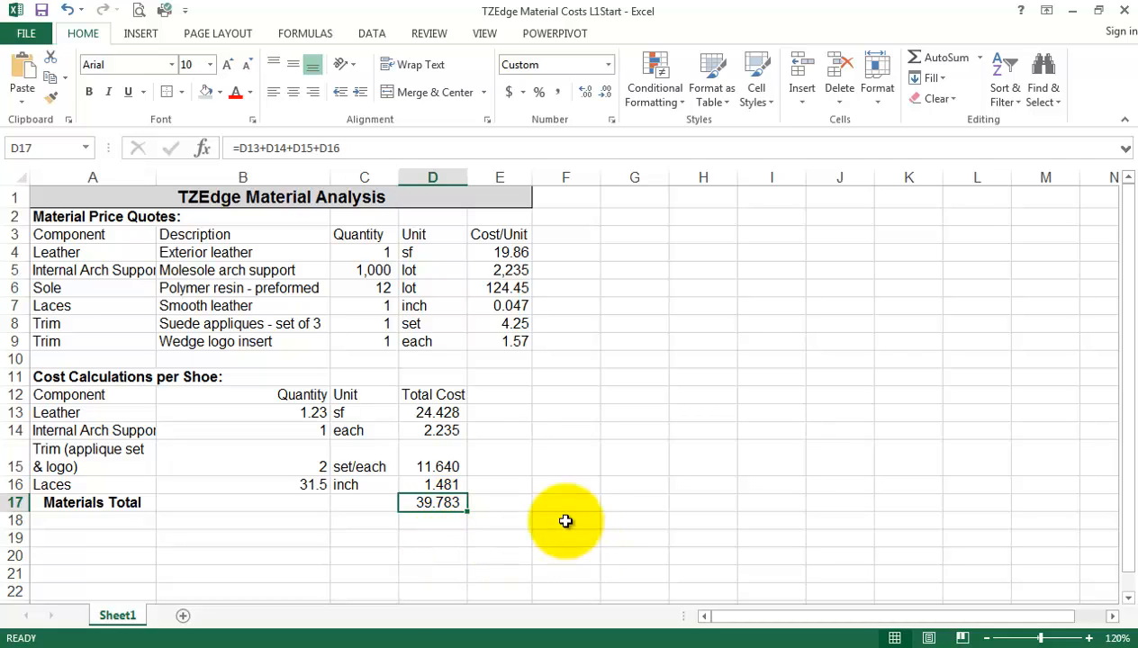
- Clear the cell-by-cell addition formula from the materials total in D17
{"action": "left_click_drag", "start_coordinate": [436, 416], "coordinate": [448, 485]}
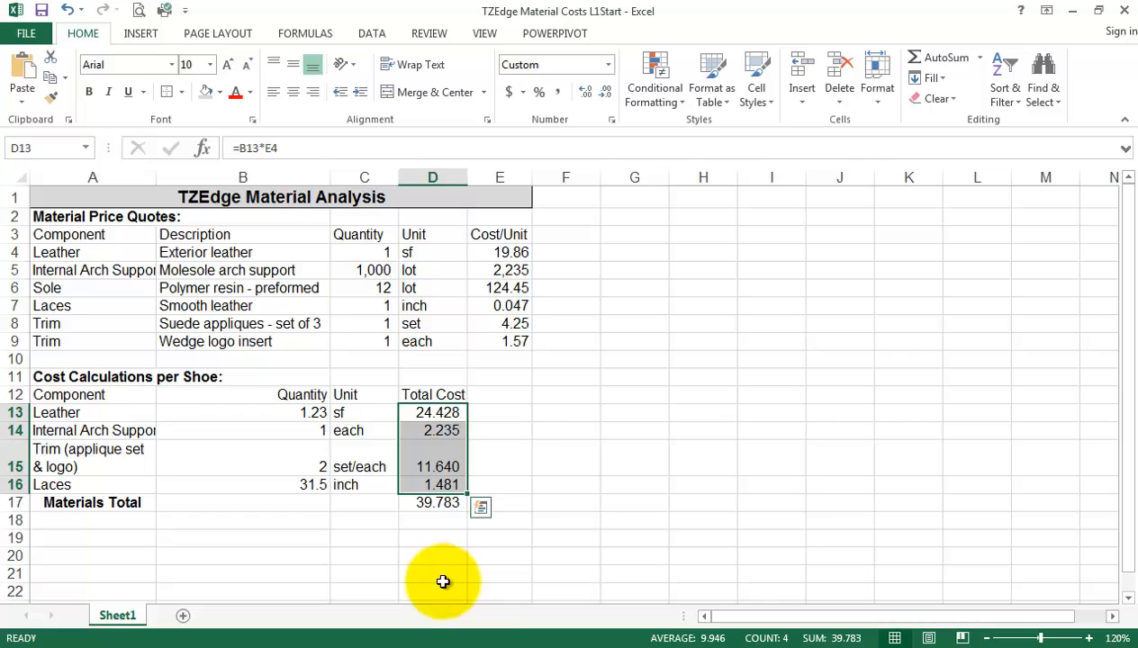
{"action": "left_click", "coordinate": [428, 504]}
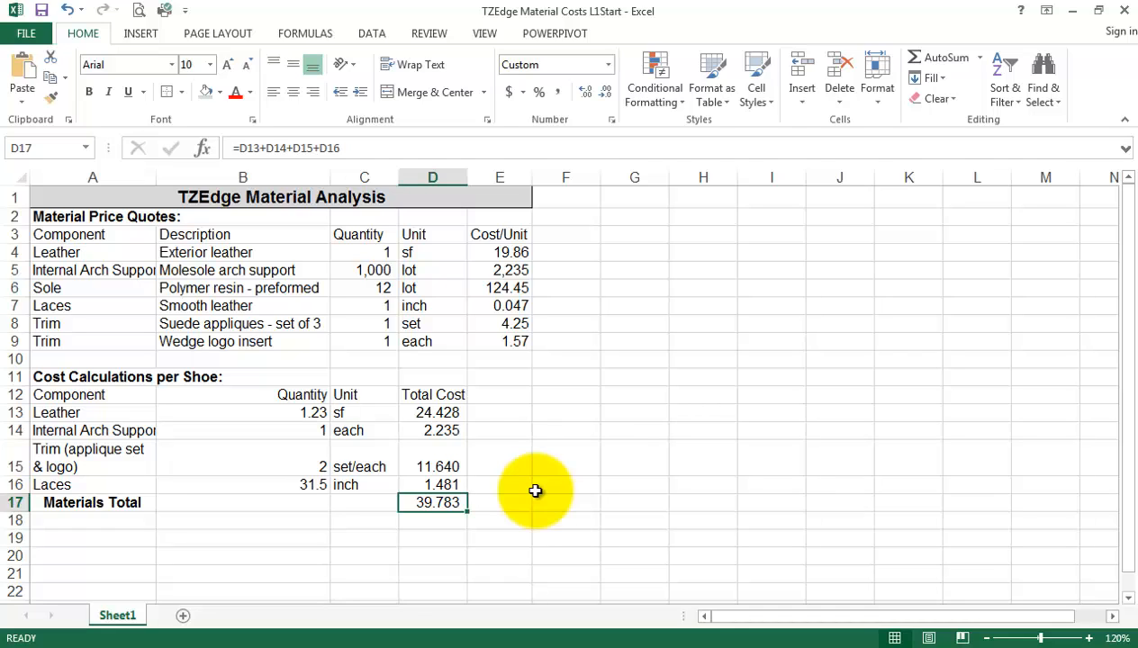
{"action": "key", "text": "Delete"}
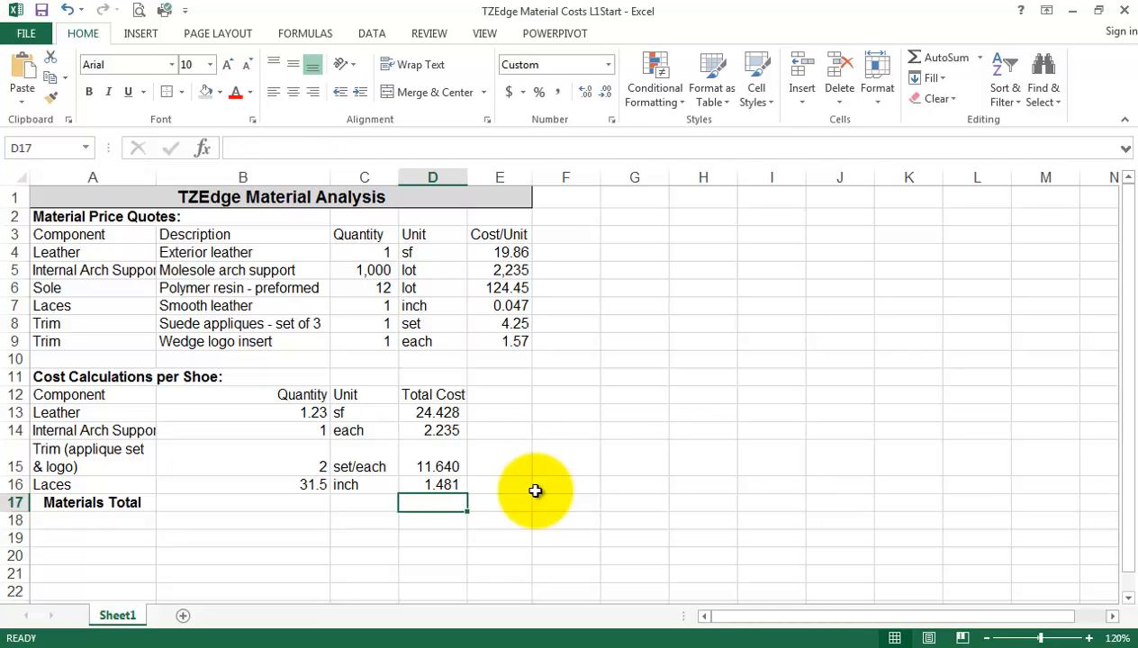
{"action": "type", "text": "="}
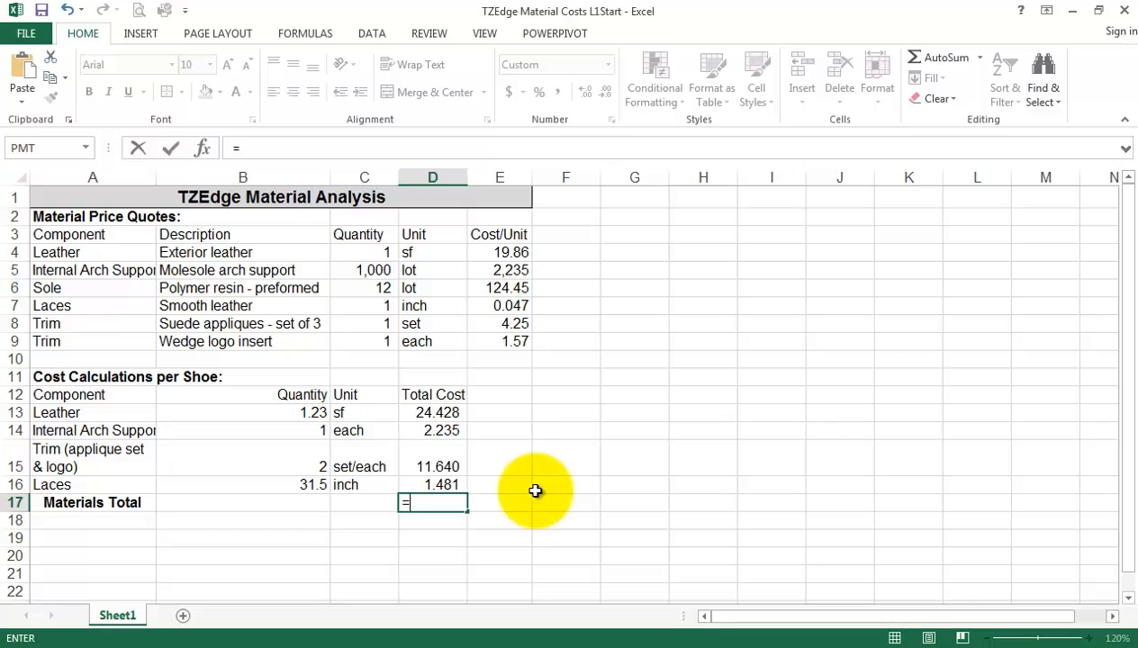
{"action": "key", "text": "BackSpace"}
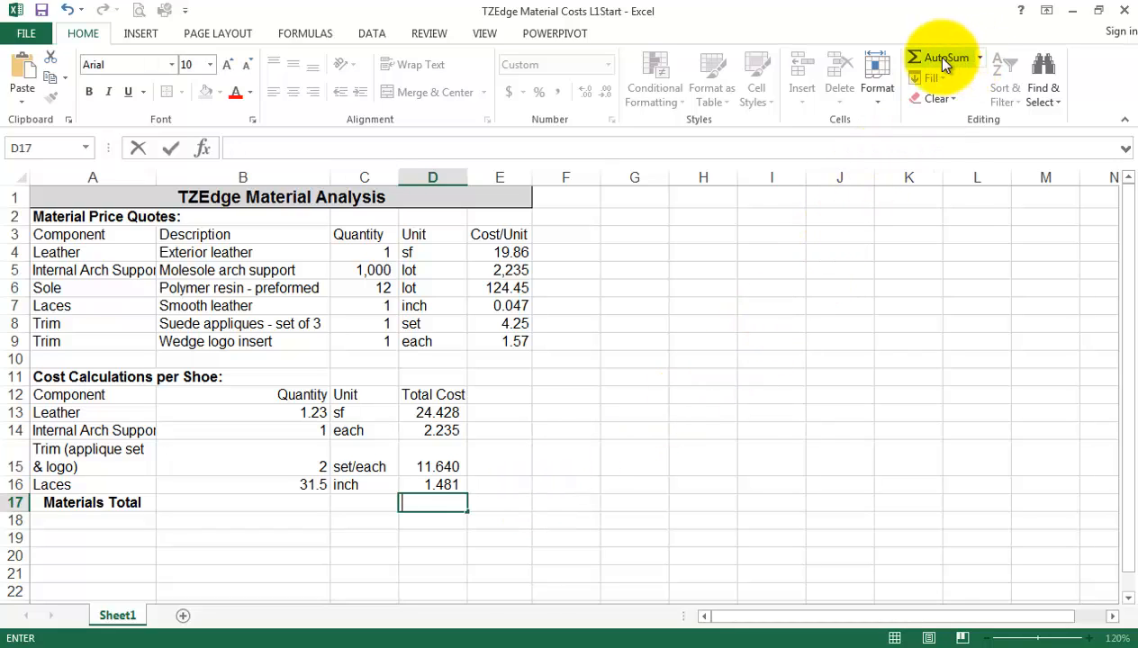
{"action": "left_click", "coordinate": [981, 58]}
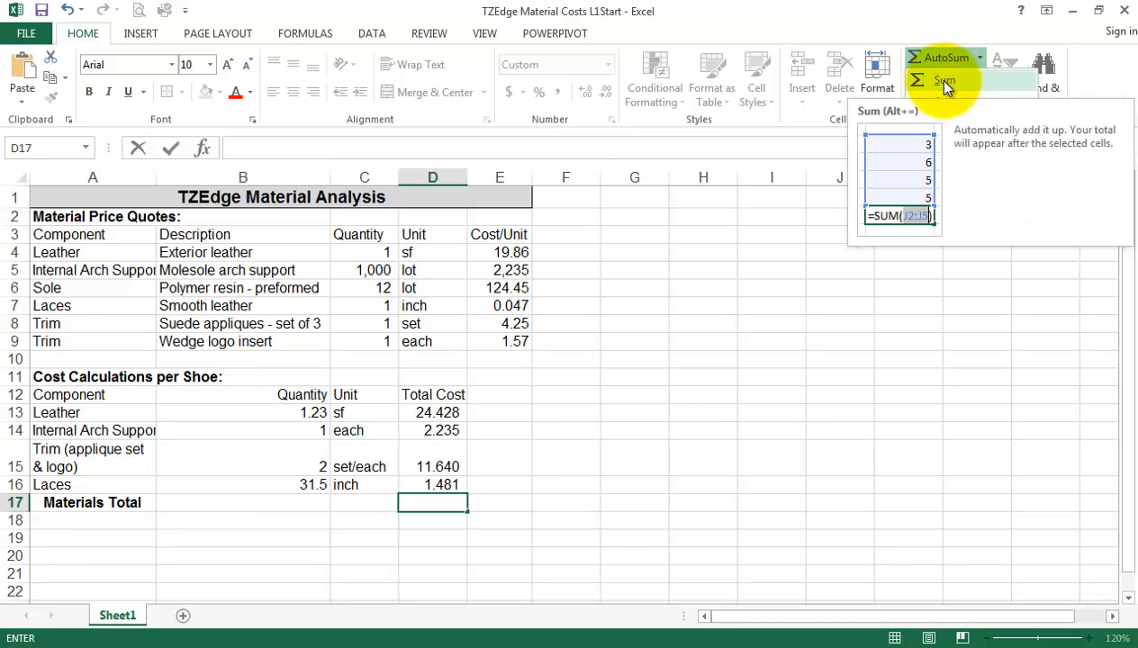
{"action": "key", "text": "Escape"}
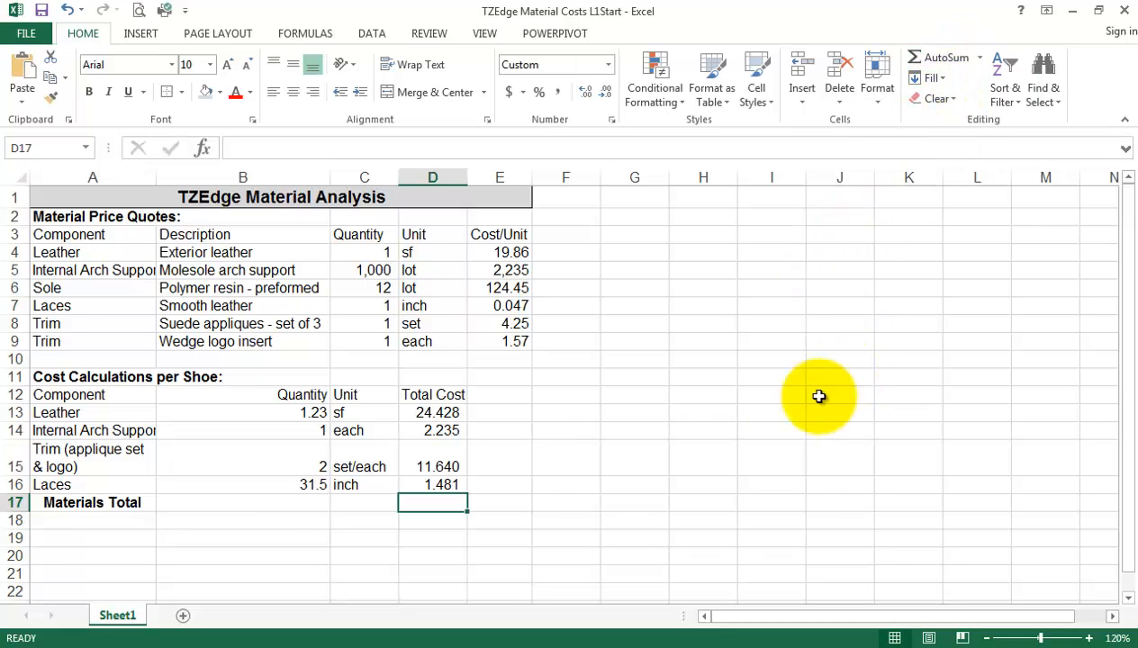
- Total the material costs in D17 with the AutoSum formula =SUM(D13:D16)
{"action": "left_click", "coordinate": [497, 519]}
{"action": "key", "text": "Up"}
{"action": "key", "text": "Left"}
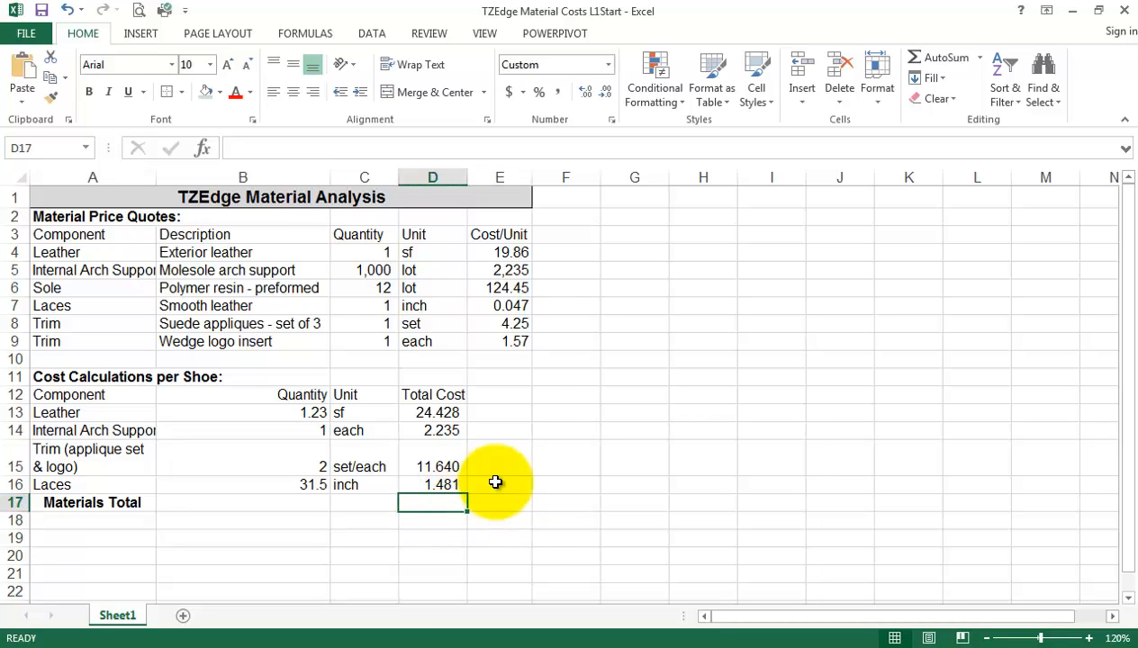
{"action": "left_click", "coordinate": [939, 58]}
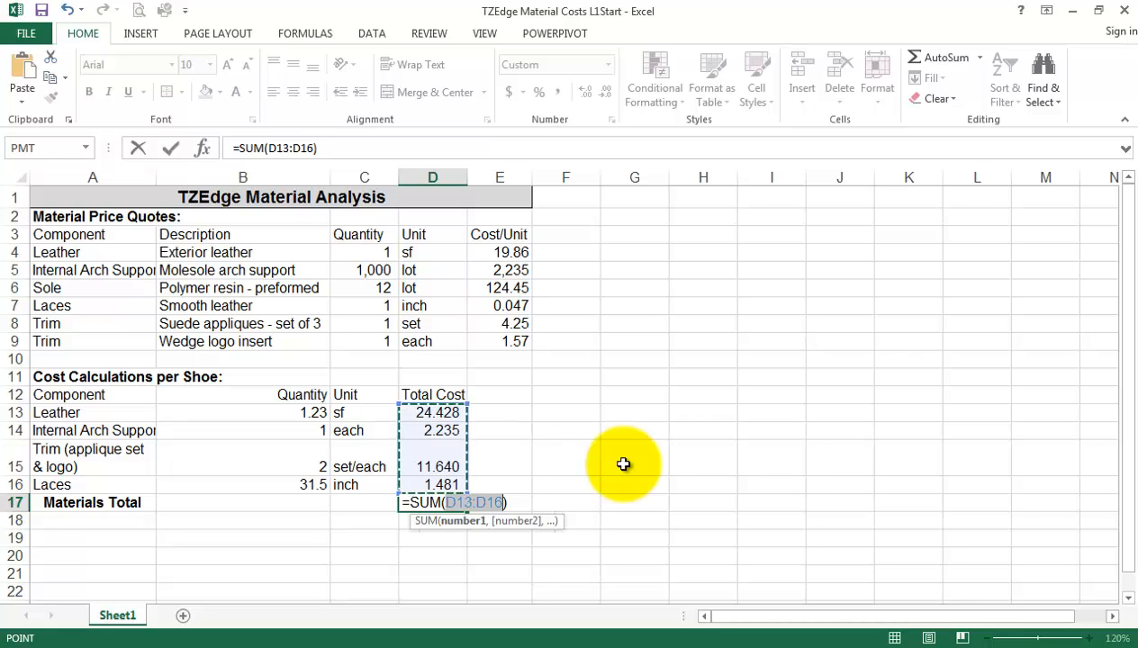
{"action": "key", "text": "Return"}
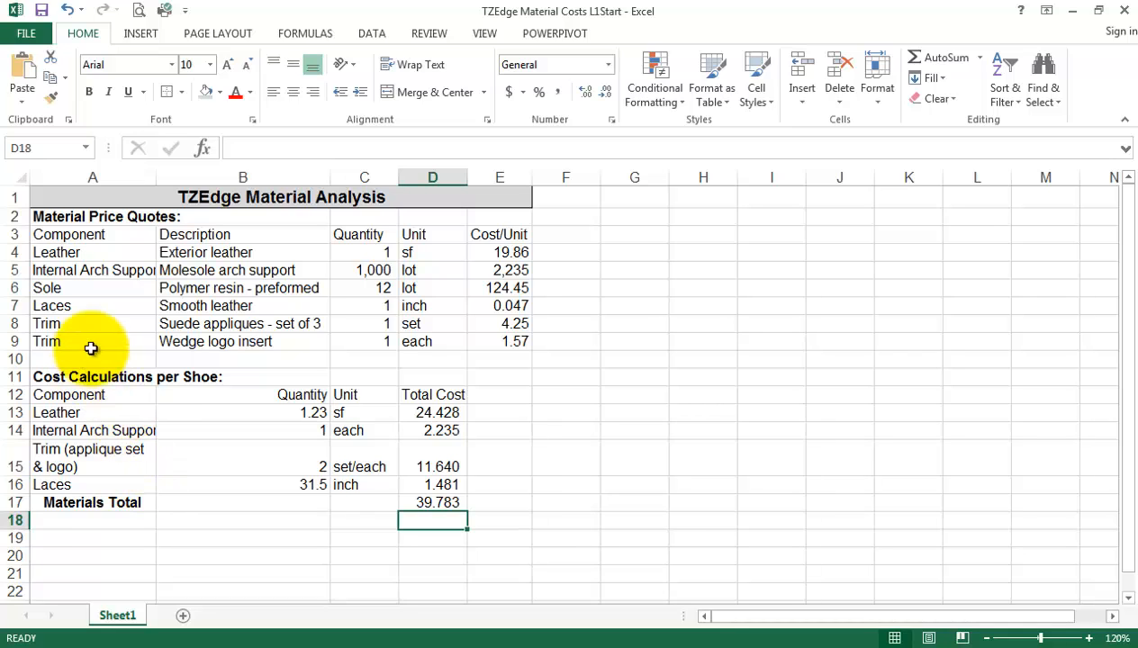
- Insert a blank row above the Materials Total row for the missing sole component
{"action": "left_click", "coordinate": [63, 287]}
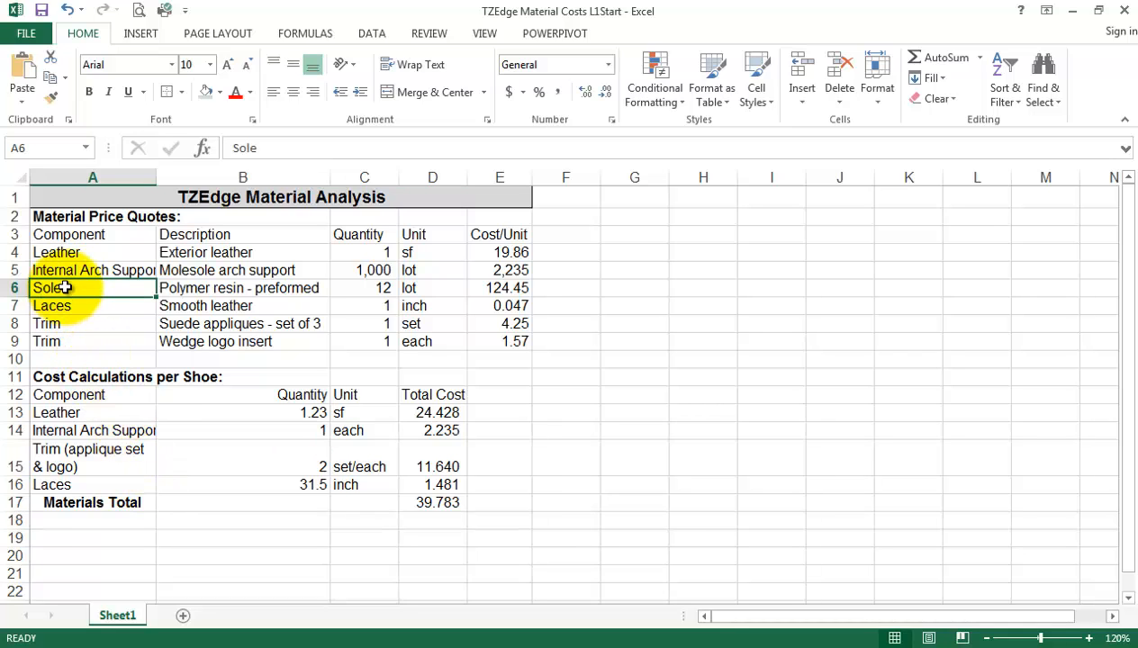
{"action": "left_click_drag", "start_coordinate": [65, 287], "coordinate": [518, 287]}
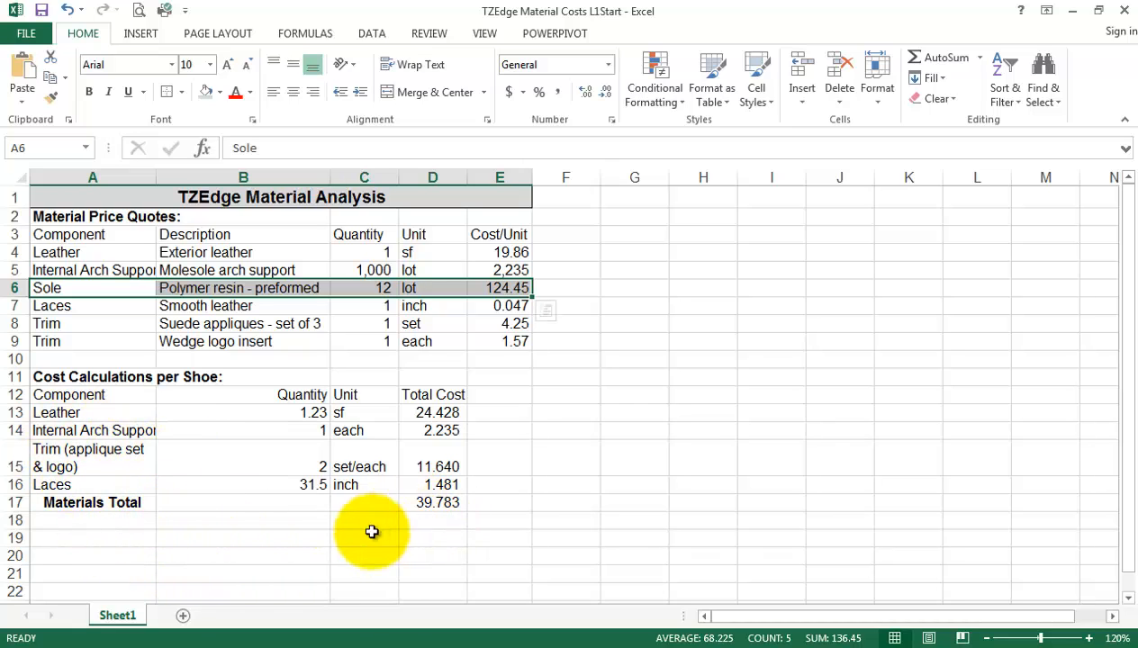
{"action": "left_click", "coordinate": [501, 510]}
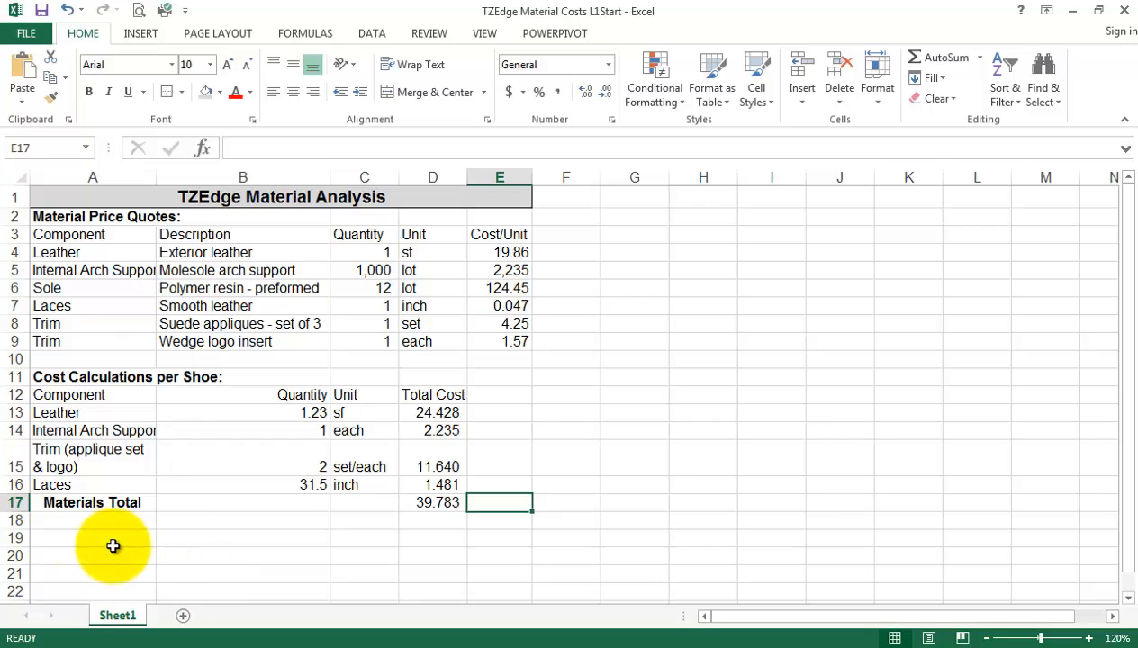
{"action": "left_click", "coordinate": [13, 502]}
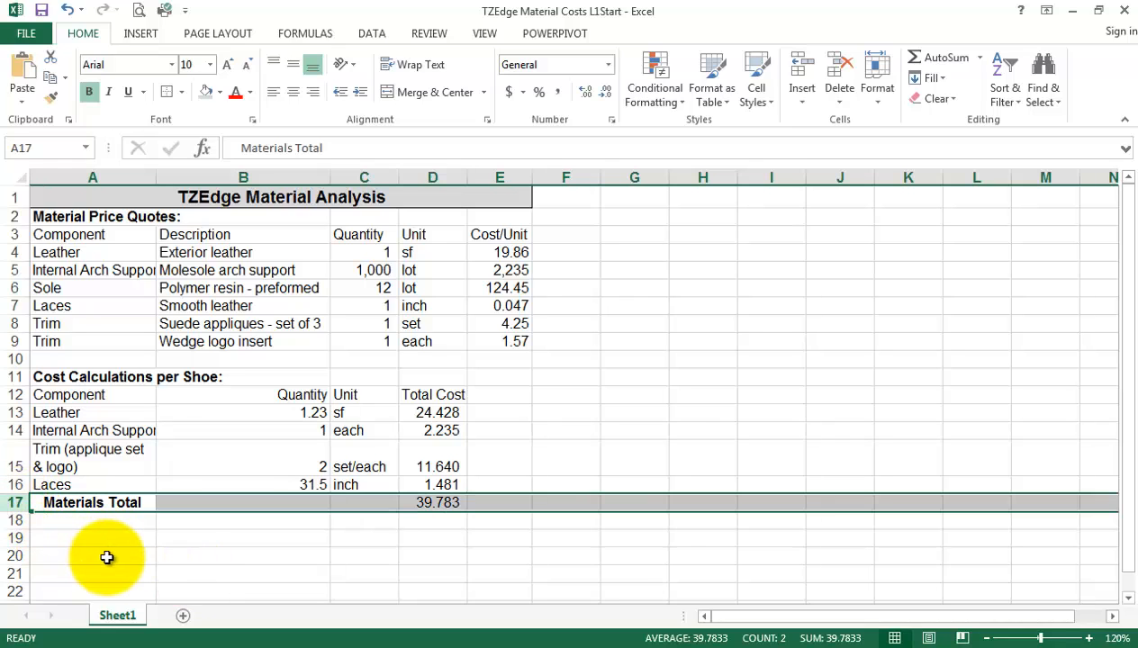
{"action": "right_click", "coordinate": [13, 502]}
{"action": "left_click", "coordinate": [54, 363]}
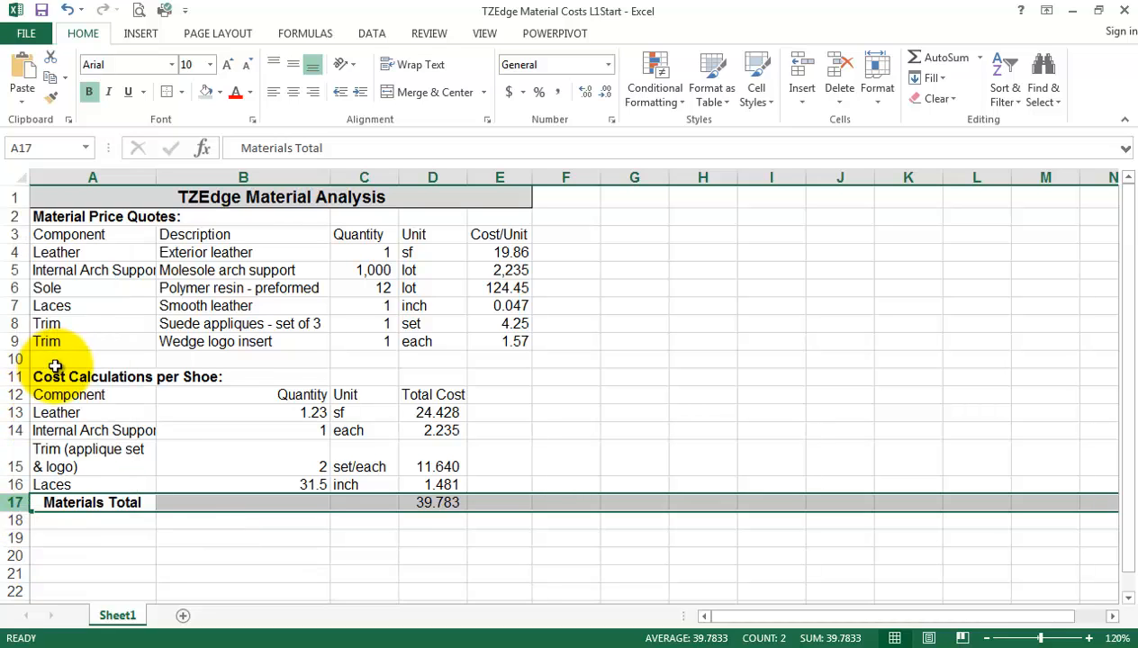
{"action": "left_click", "coordinate": [82, 501]}
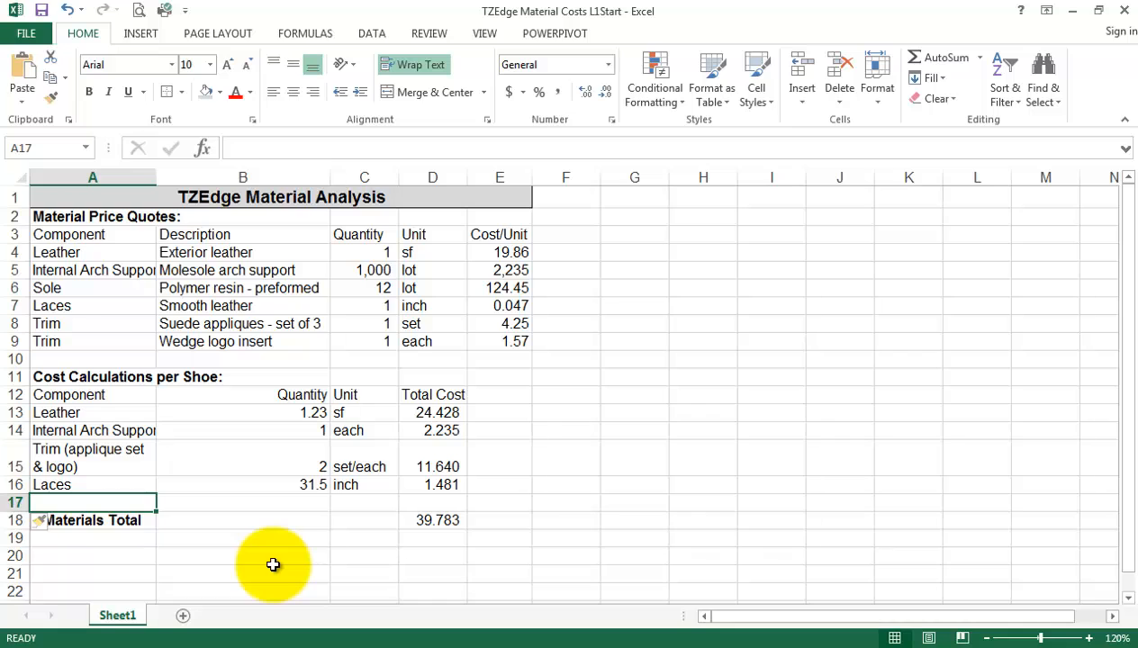
- Fill in the new row 17 with component Sole, quantity 1 and unit each
{"action": "type", "text": "Sole"}
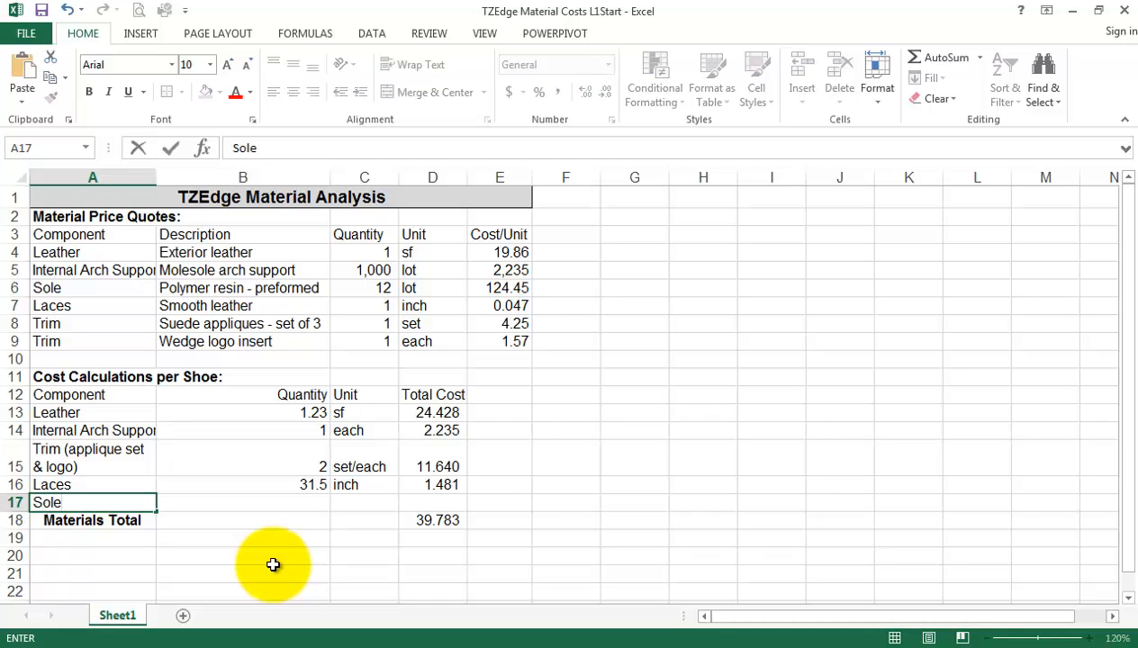
{"action": "key", "text": "Return"}
{"action": "key", "text": "Up"}
{"action": "key", "text": "Right"}
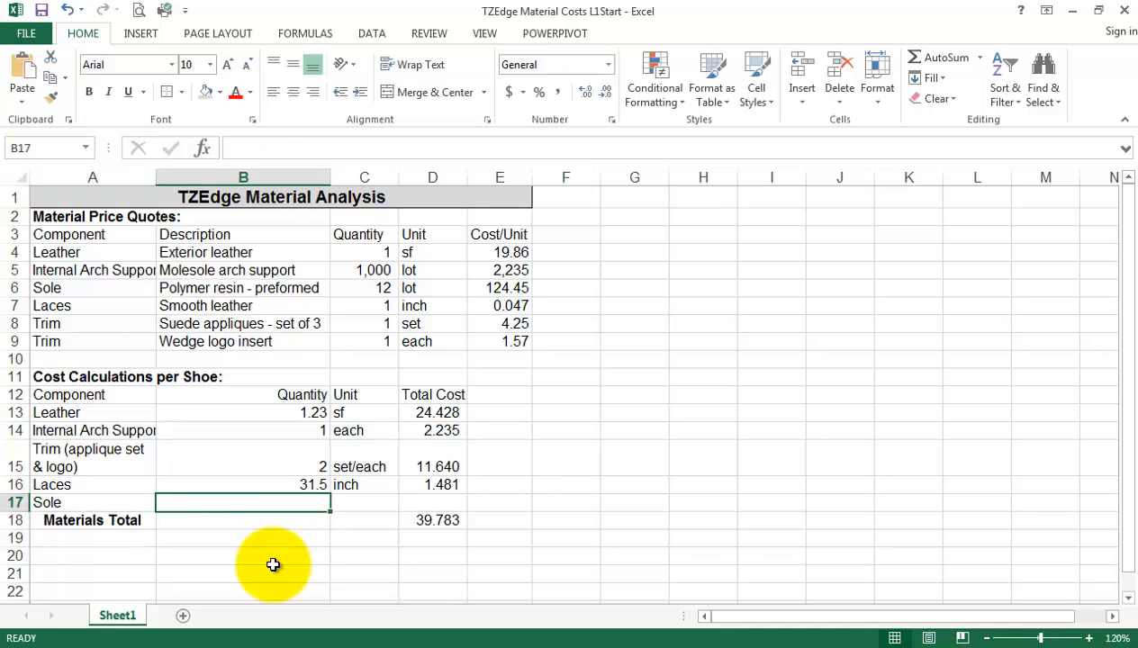
{"action": "type", "text": "1"}
{"action": "key", "text": "Return"}
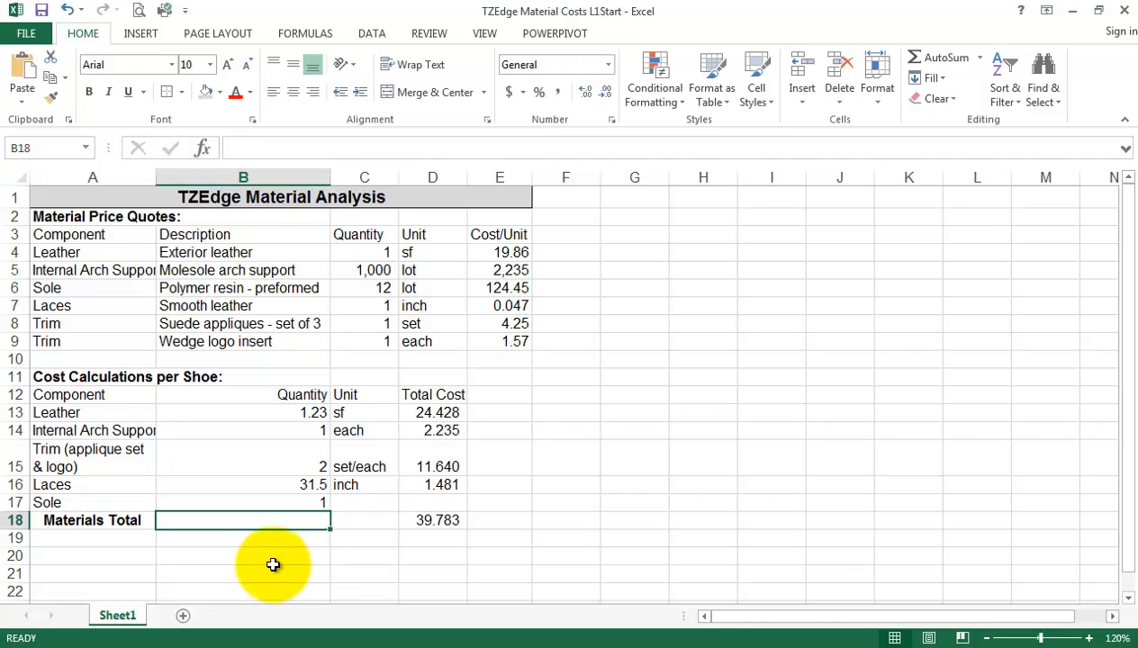
{"action": "key", "text": "Up"}
{"action": "key", "text": "Right"}
{"action": "type", "text": "e"}
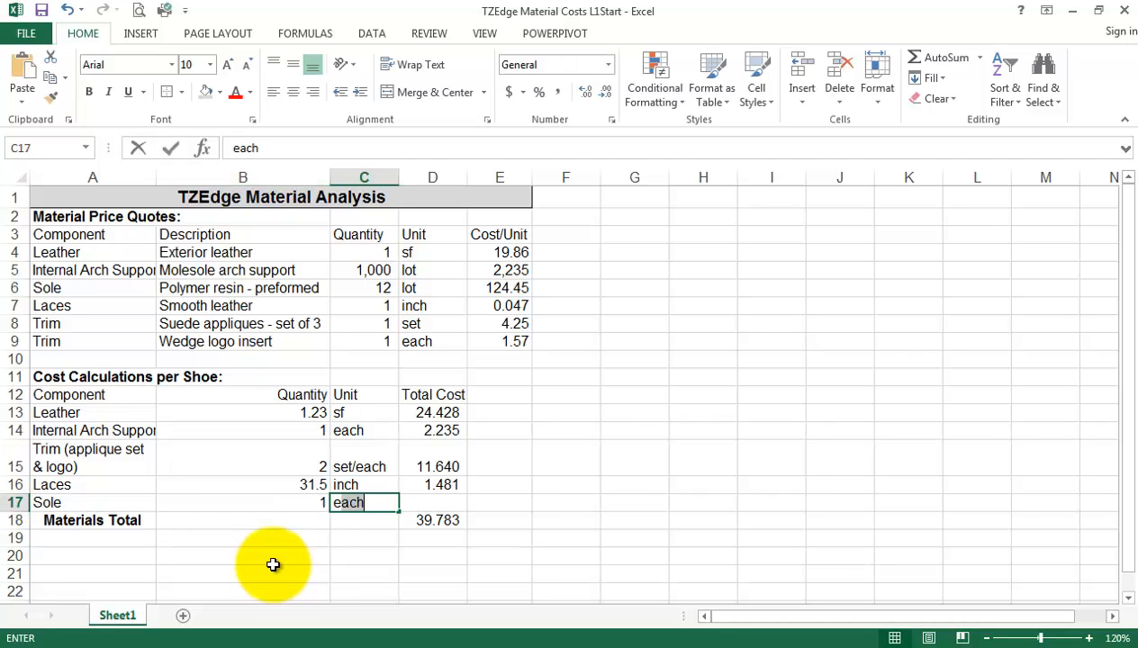
{"action": "type", "text": "ach"}
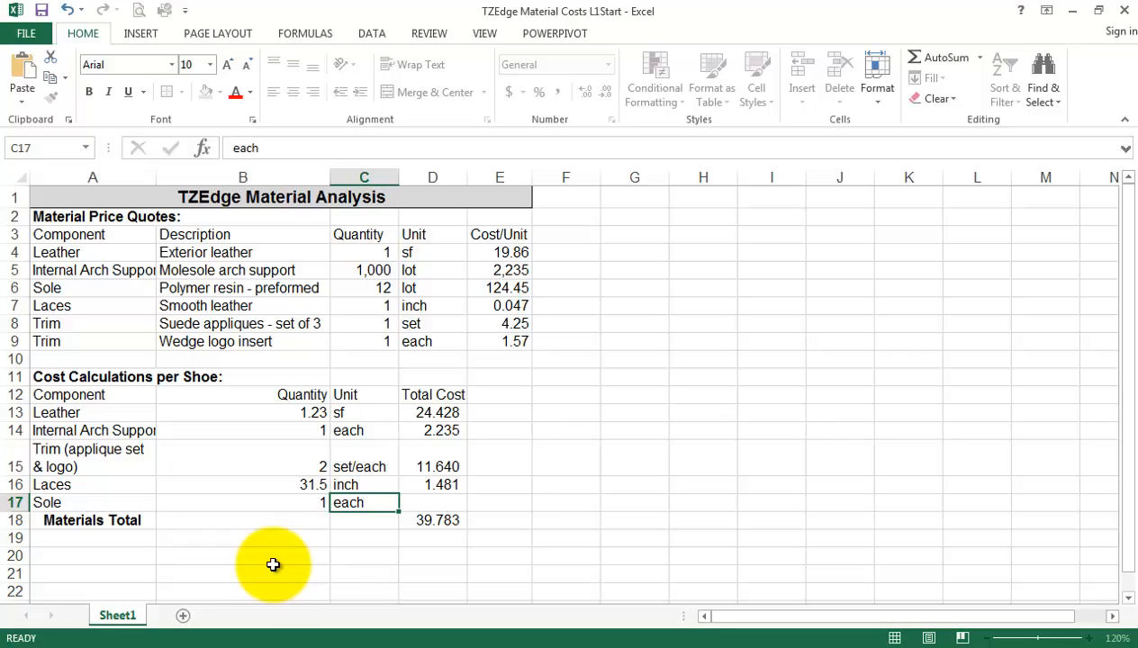
{"action": "key", "text": "Return"}
- Calculate the sole's total cost in D17 with the formula =E6/C6
{"action": "left_click", "coordinate": [436, 501]}
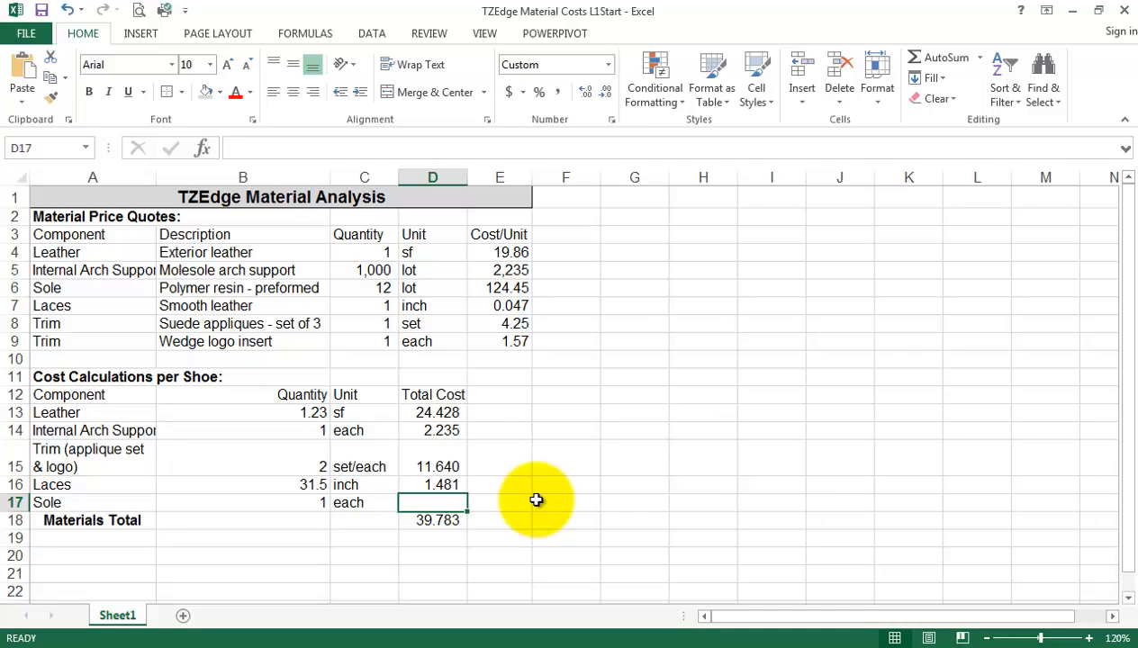
{"action": "type", "text": "="}
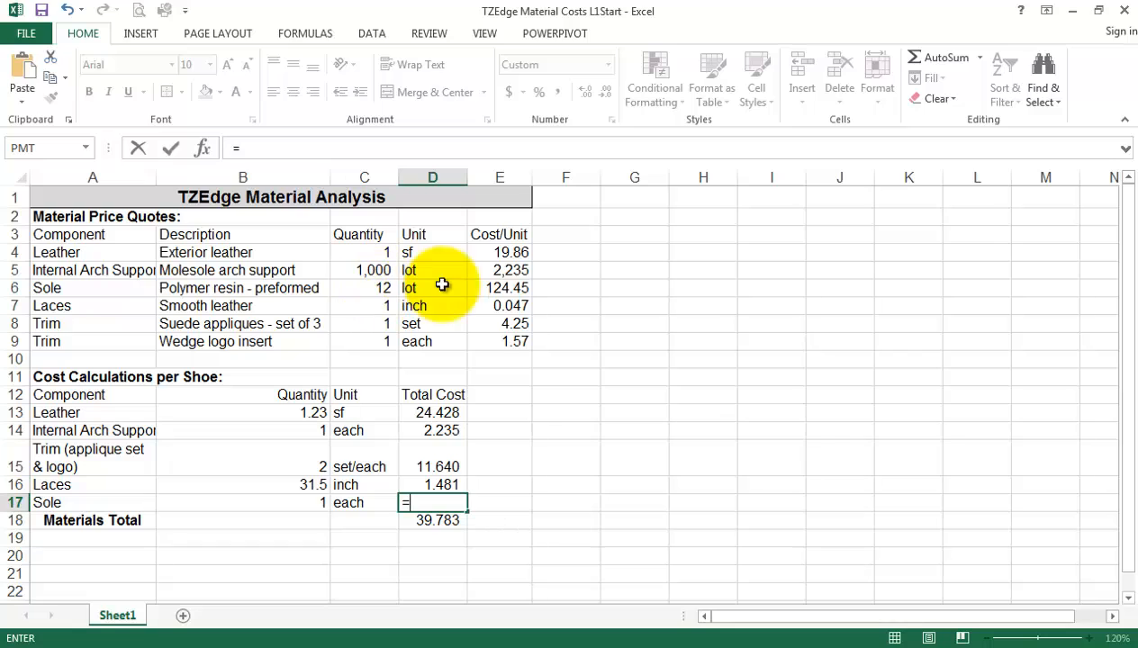
{"action": "left_click", "coordinate": [511, 288]}
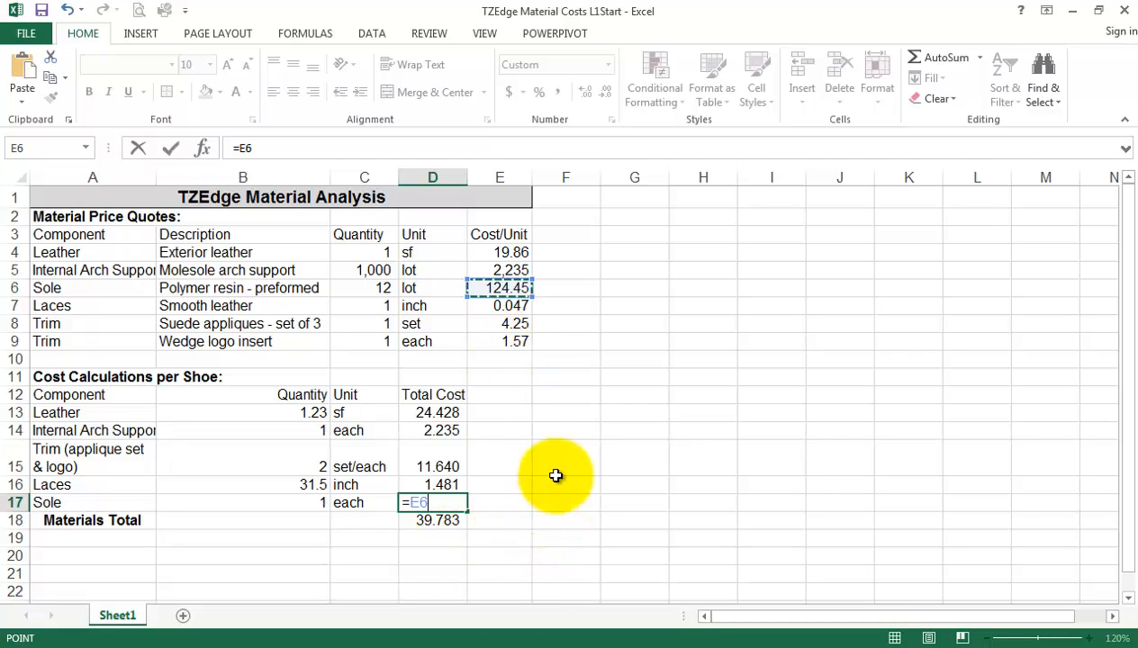
{"action": "type", "text": "/"}
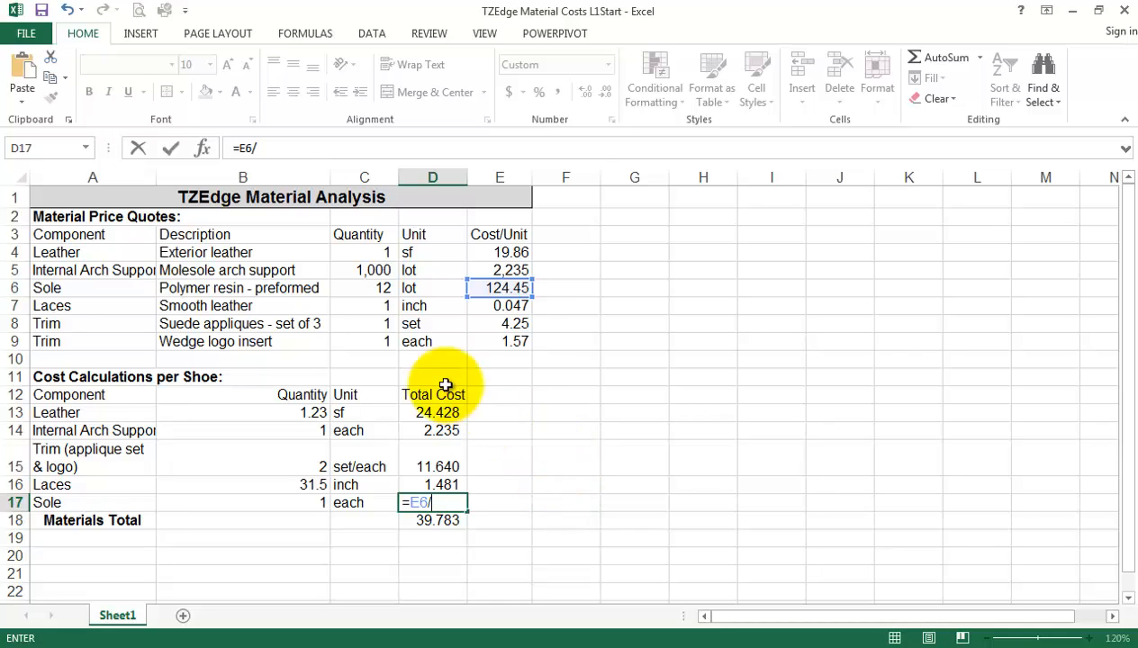
{"action": "left_click", "coordinate": [373, 290]}
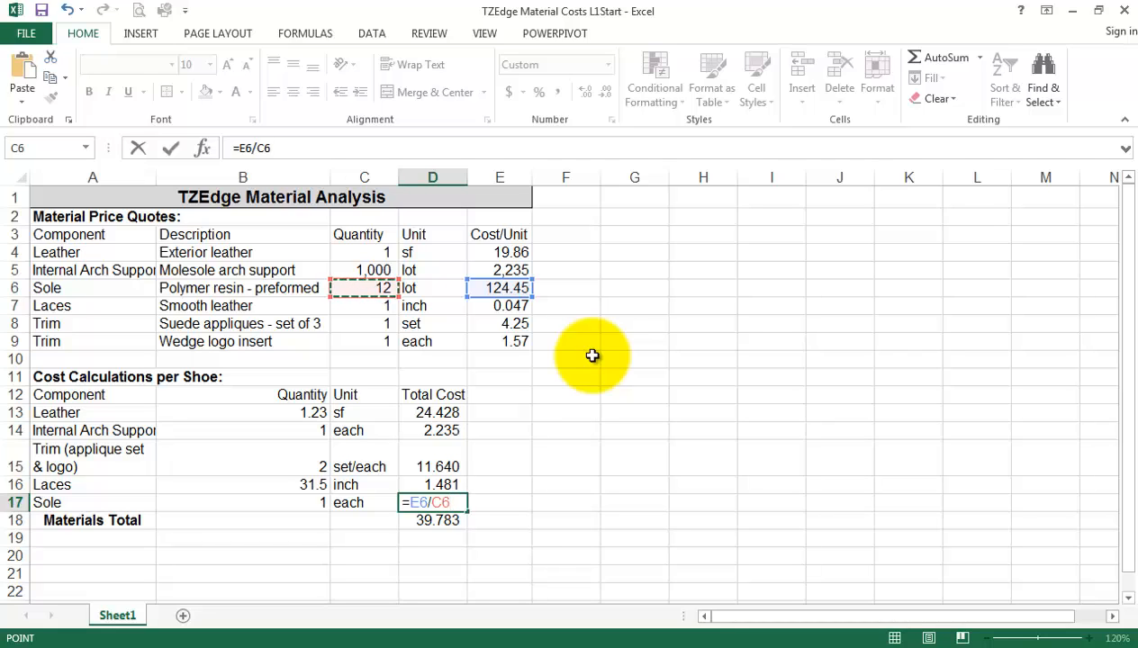
{"action": "key", "text": "ctrl+Return"}
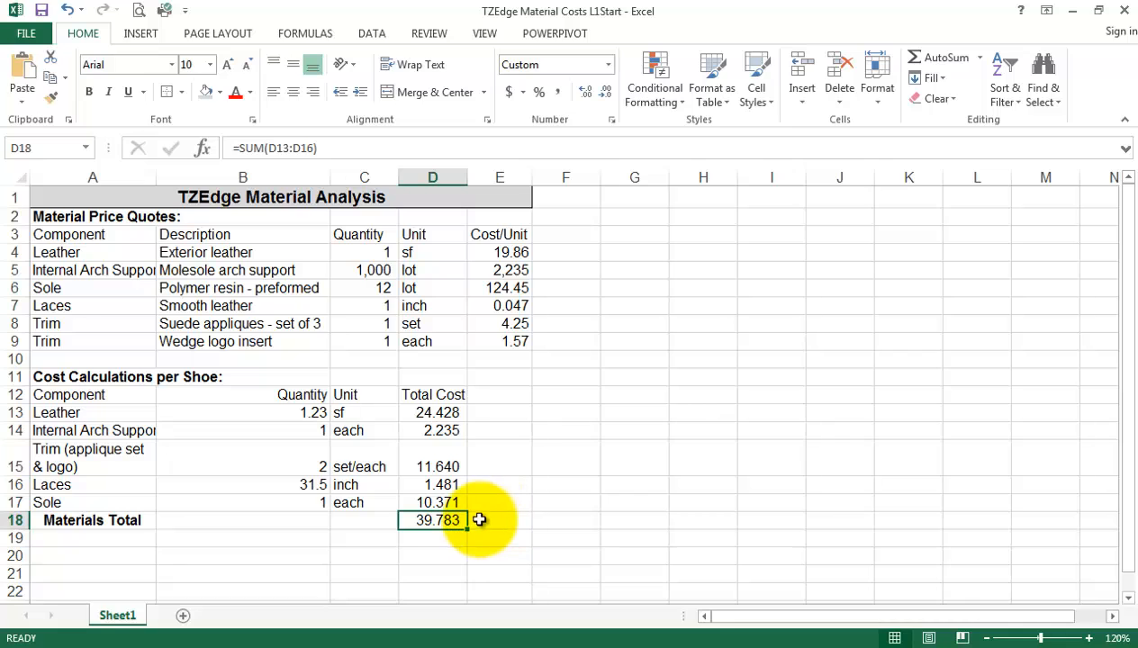
{"action": "left_click", "coordinate": [442, 502]}
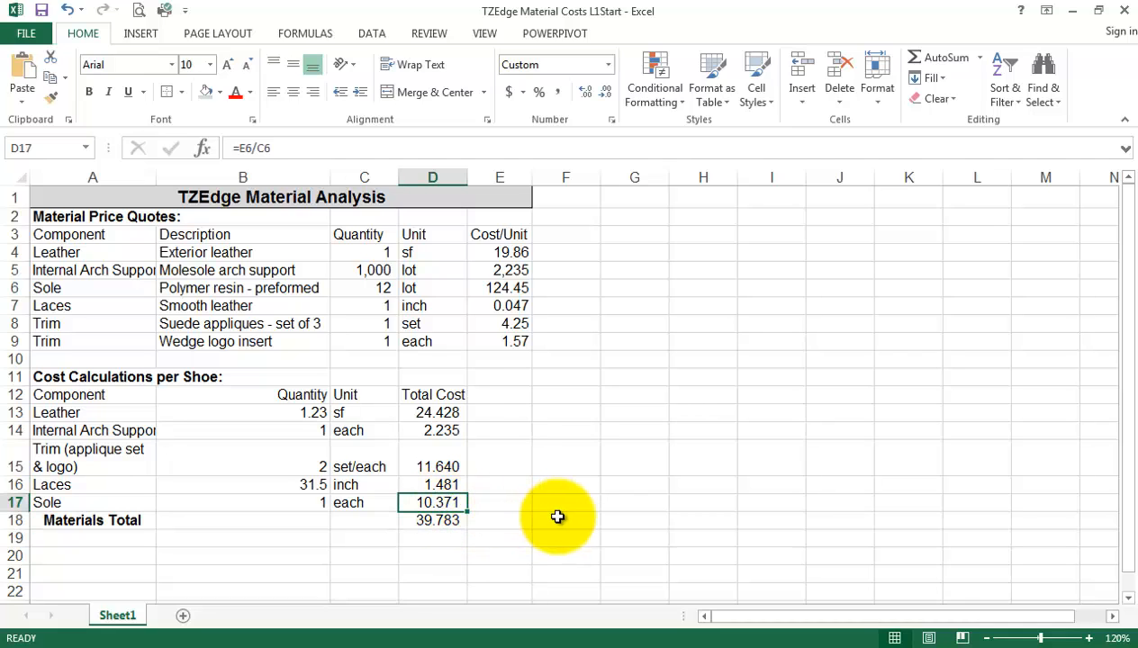
- Check the range summed in D18, clear that Materials Total and total the costs again with AutoSum
{"action": "left_click", "coordinate": [443, 522]}
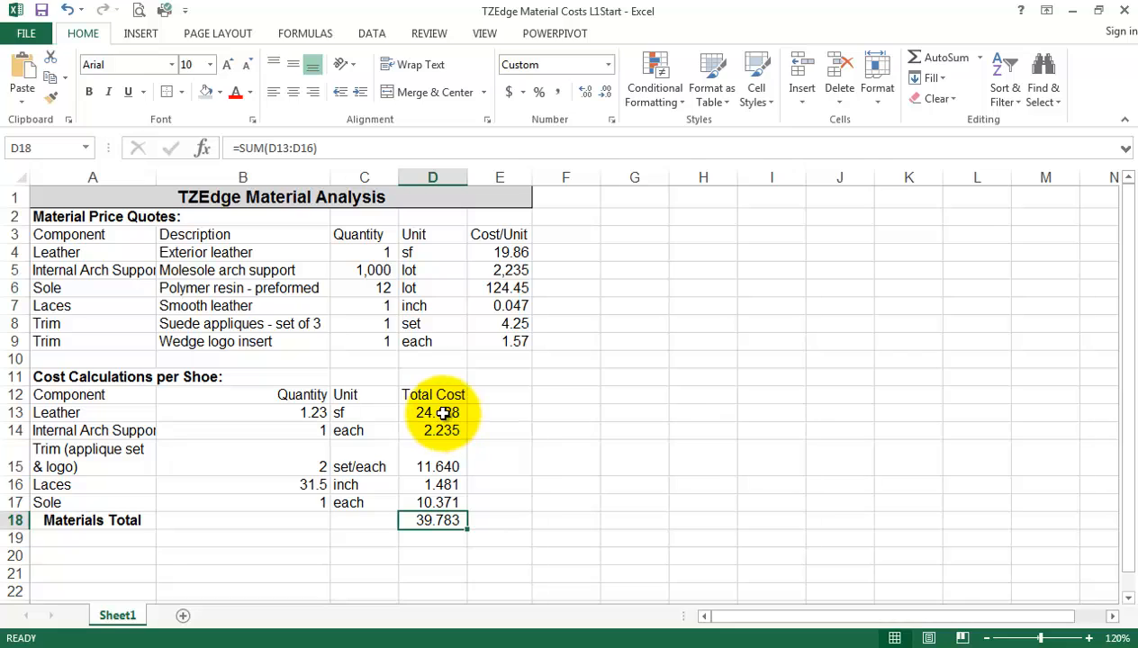
{"action": "left_click_drag", "start_coordinate": [443, 412], "coordinate": [443, 484]}
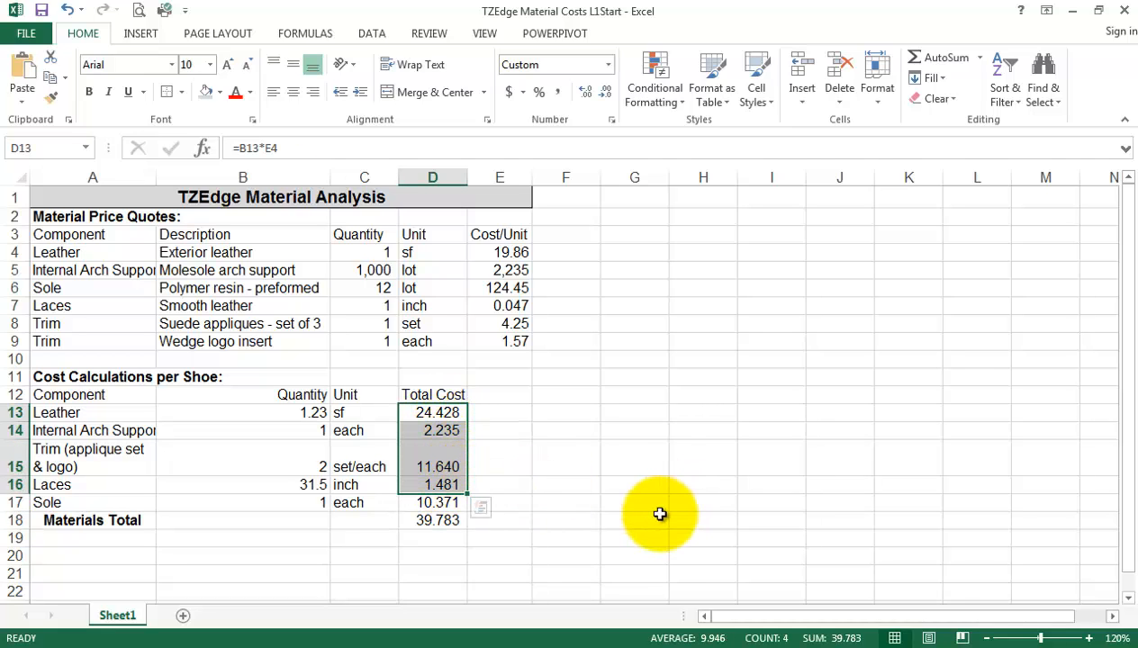
{"action": "left_click", "coordinate": [459, 524]}
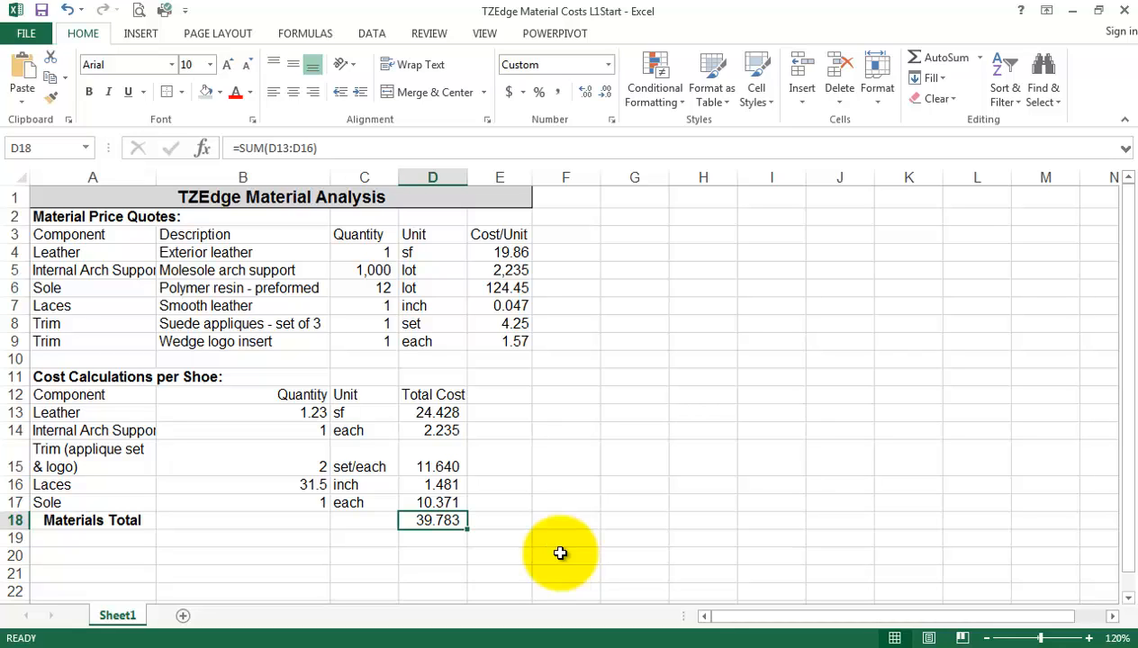
{"action": "key", "text": "Delete"}
{"action": "left_click", "coordinate": [950, 57]}
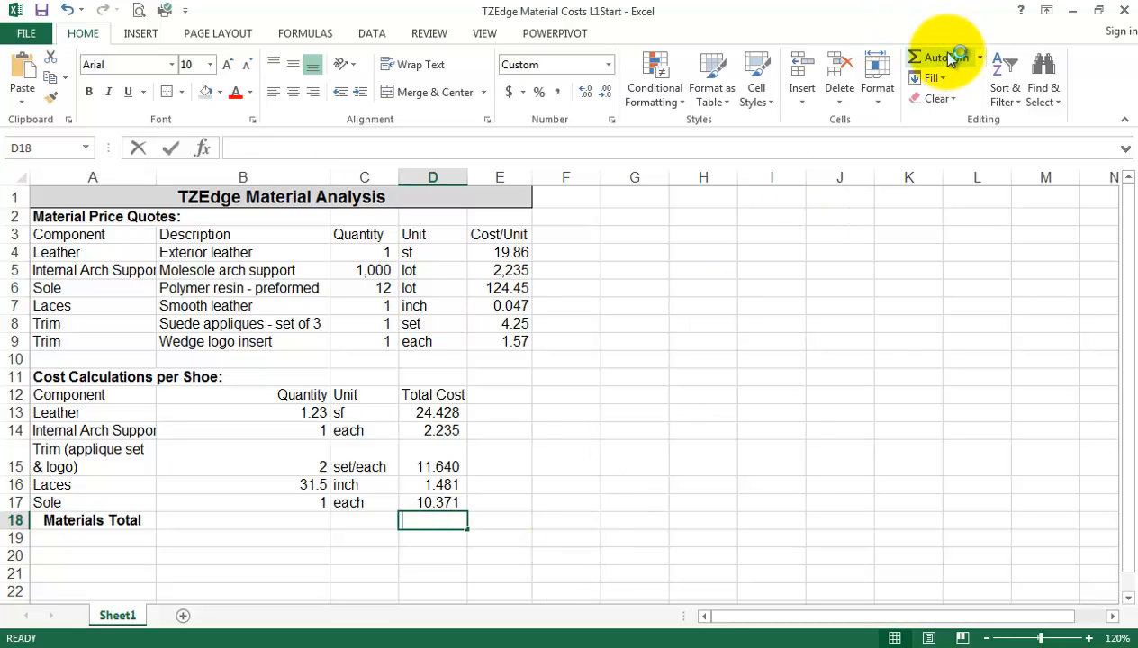
{"action": "key", "text": "Return"}
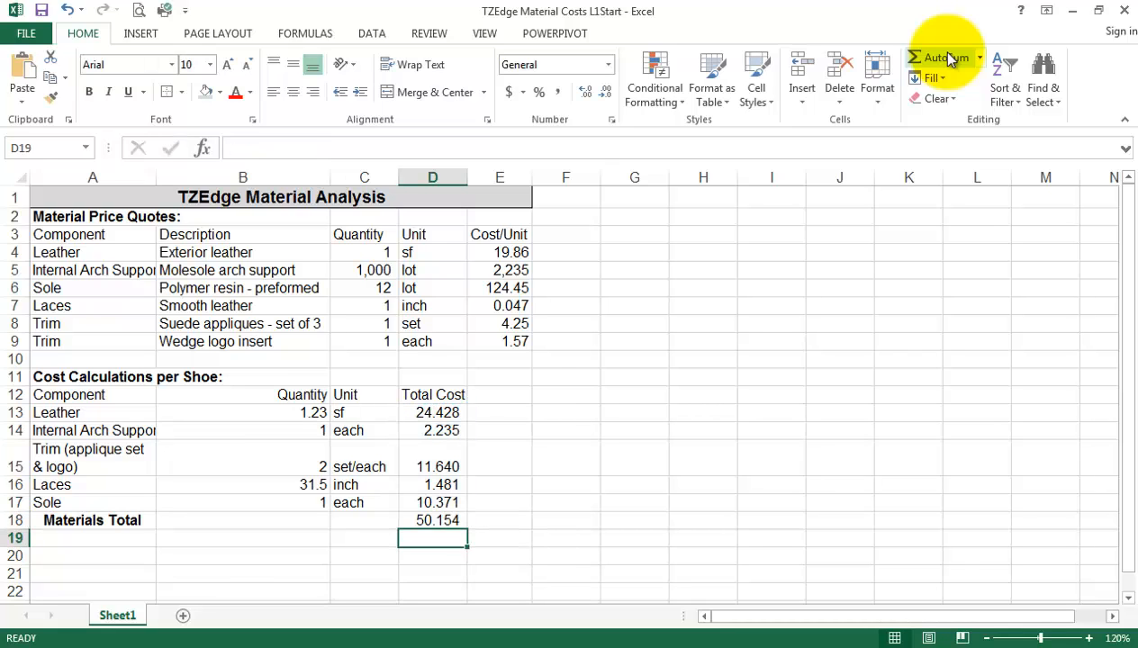
- Undo the new AutoSum and the clearing of the Materials Total in D18
{"action": "left_click", "coordinate": [67, 11]}
{"action": "left_click", "coordinate": [67, 10]}
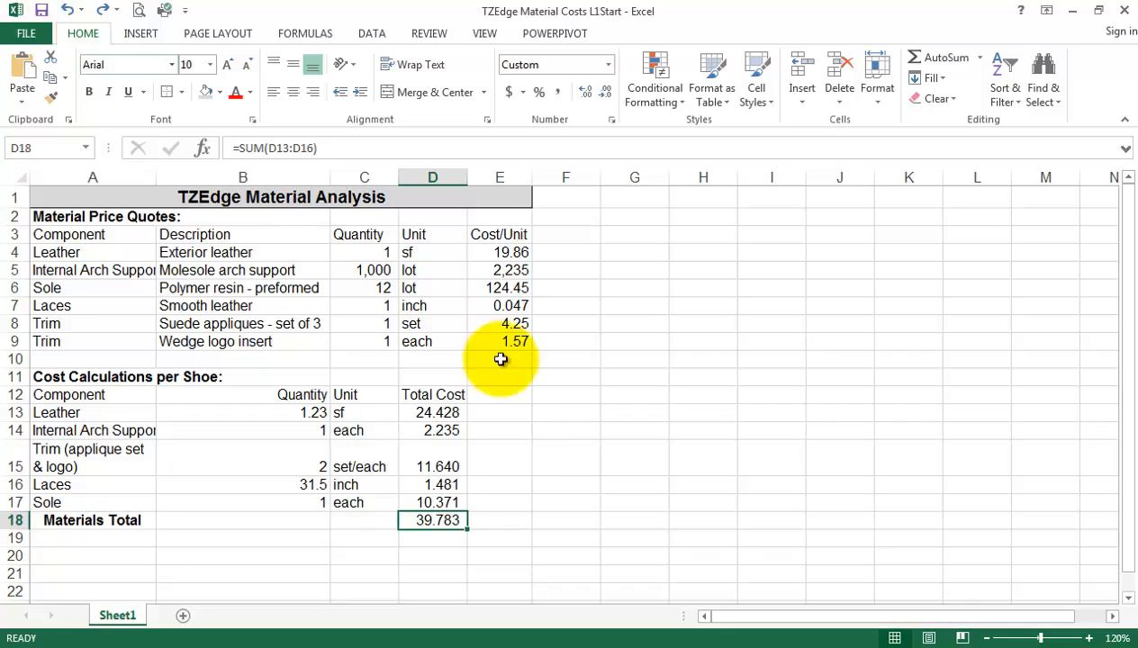
{"action": "left_click", "coordinate": [554, 518]}
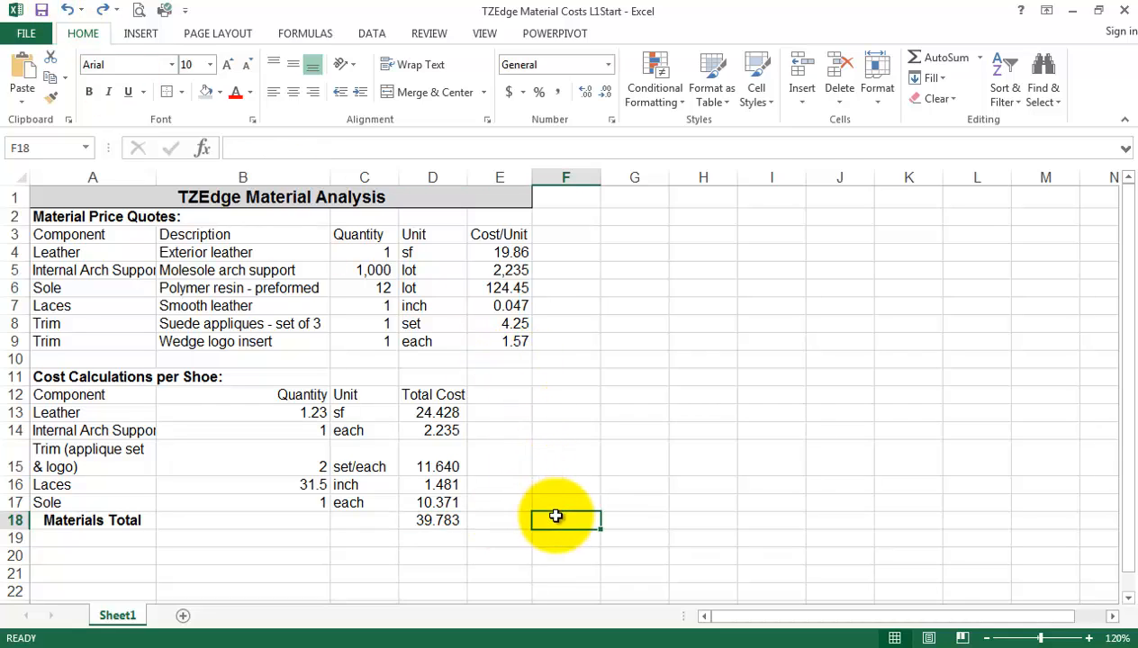
- Undo the sole's cost formula, its row entries and the row insertion above Materials Total
{"action": "left_click", "coordinate": [67, 11]}
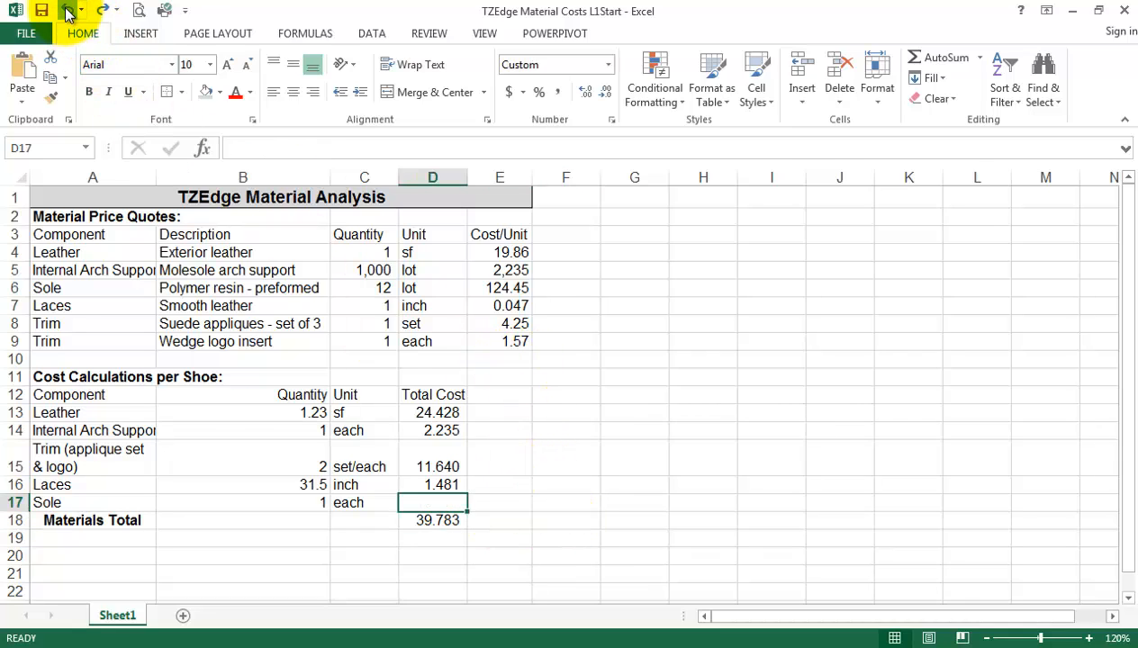
{"action": "left_click", "coordinate": [68, 10]}
{"action": "left_click", "coordinate": [68, 11]}
{"action": "left_click", "coordinate": [68, 11]}
{"action": "left_click", "coordinate": [68, 10]}
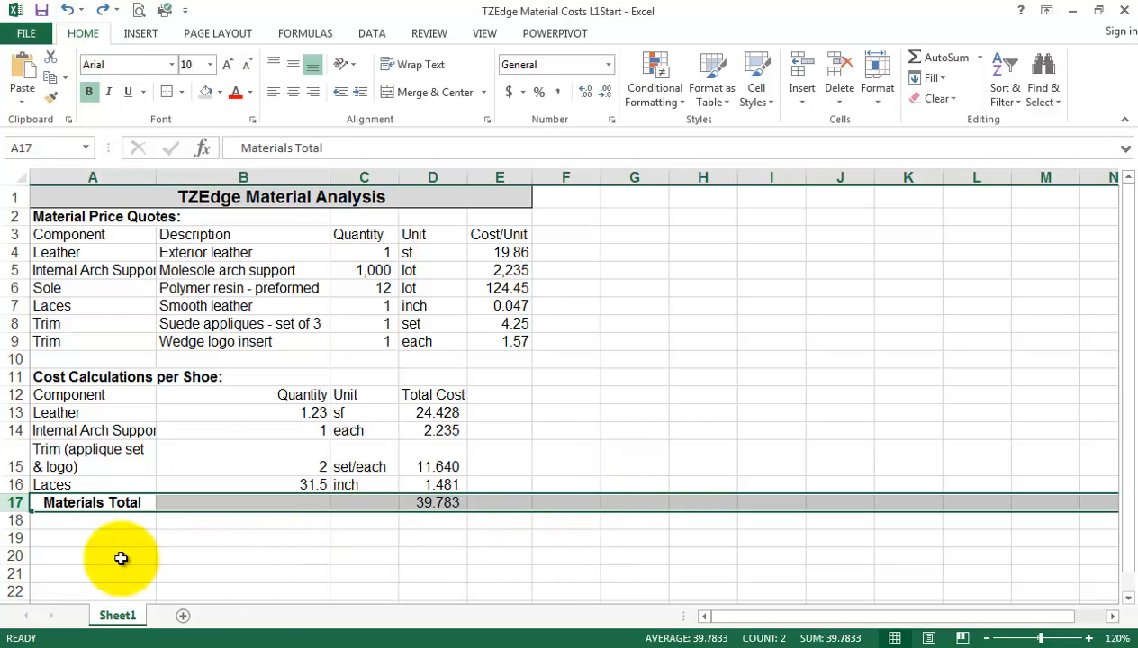
- Insert a blank row 15 above the Trim (applique set & logo) row
{"action": "left_click", "coordinate": [11, 452]}
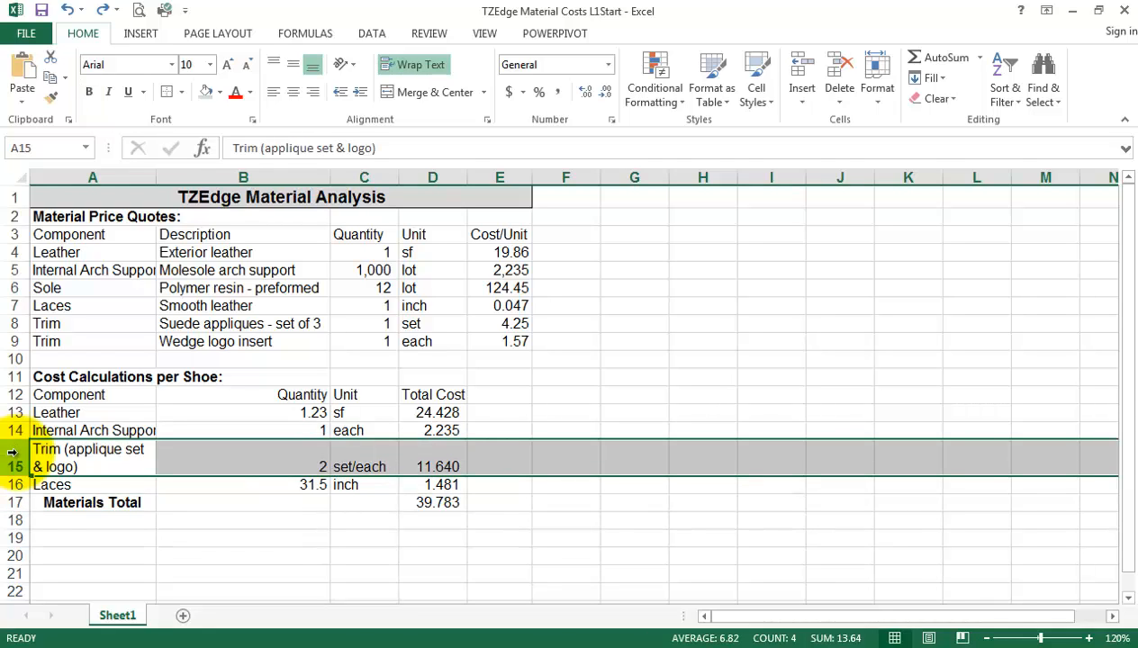
{"action": "right_click", "coordinate": [11, 452]}
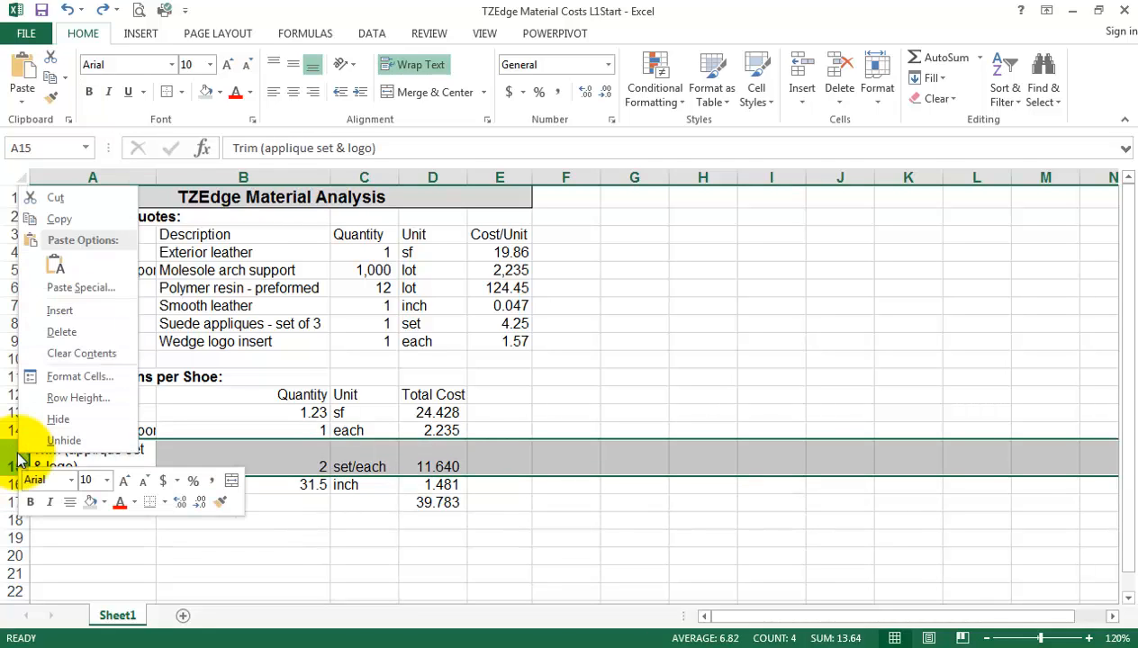
{"action": "left_click", "coordinate": [72, 309]}
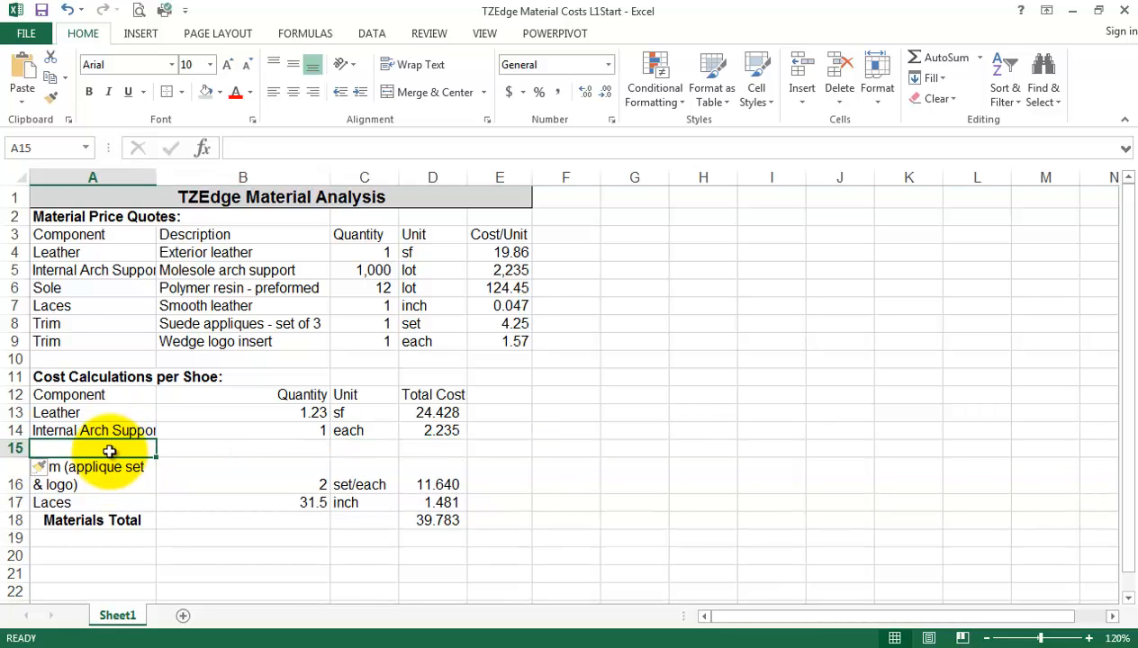
- Fill in the new row 15 with component Sole, quantity 1 and unit each
{"action": "type", "text": "Sole"}
{"action": "key", "text": "Return"}
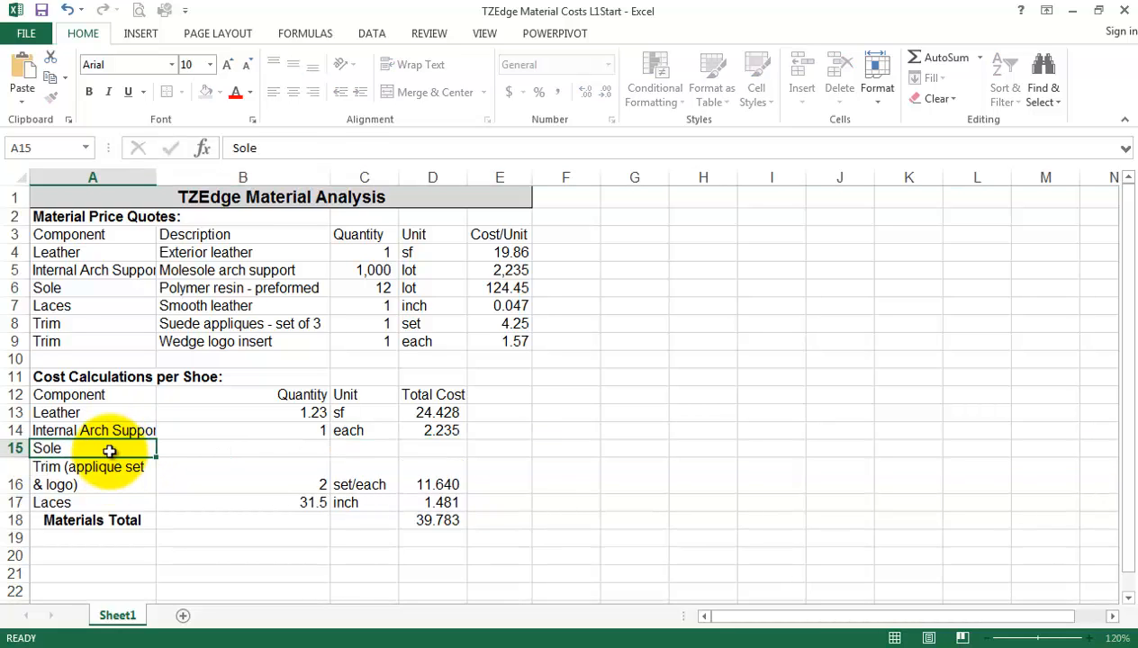
{"action": "left_click", "coordinate": [253, 448]}
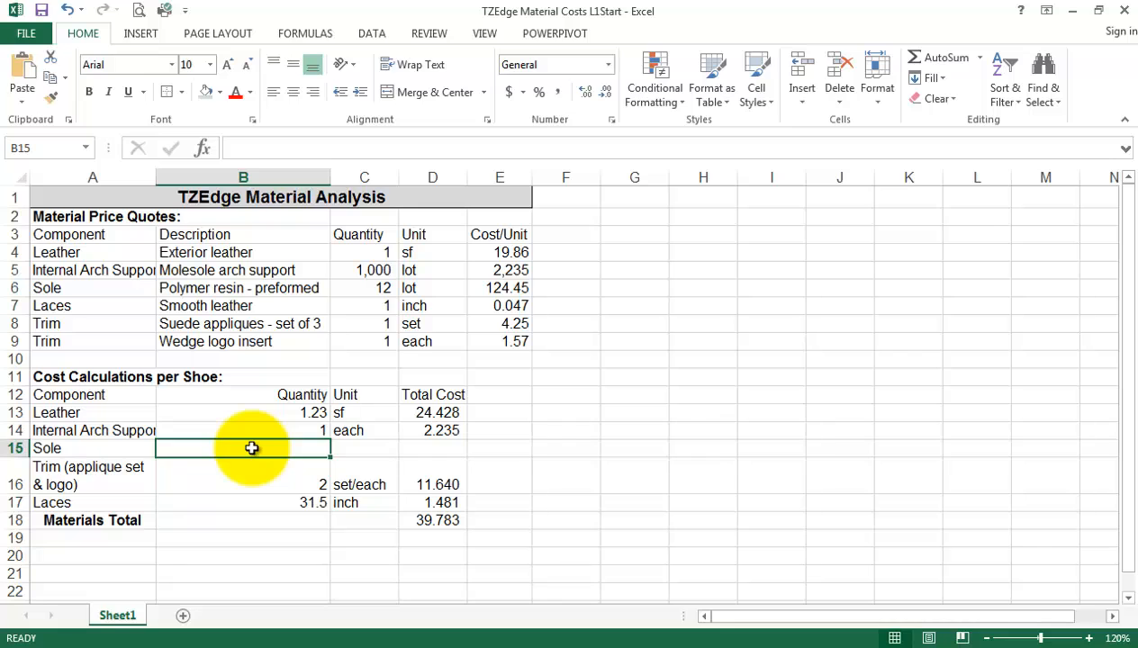
{"action": "type", "text": "1"}
{"action": "key", "text": "Return"}
{"action": "left_click", "coordinate": [252, 447]}
{"action": "key", "text": "Tab"}
{"action": "type", "text": "e"}
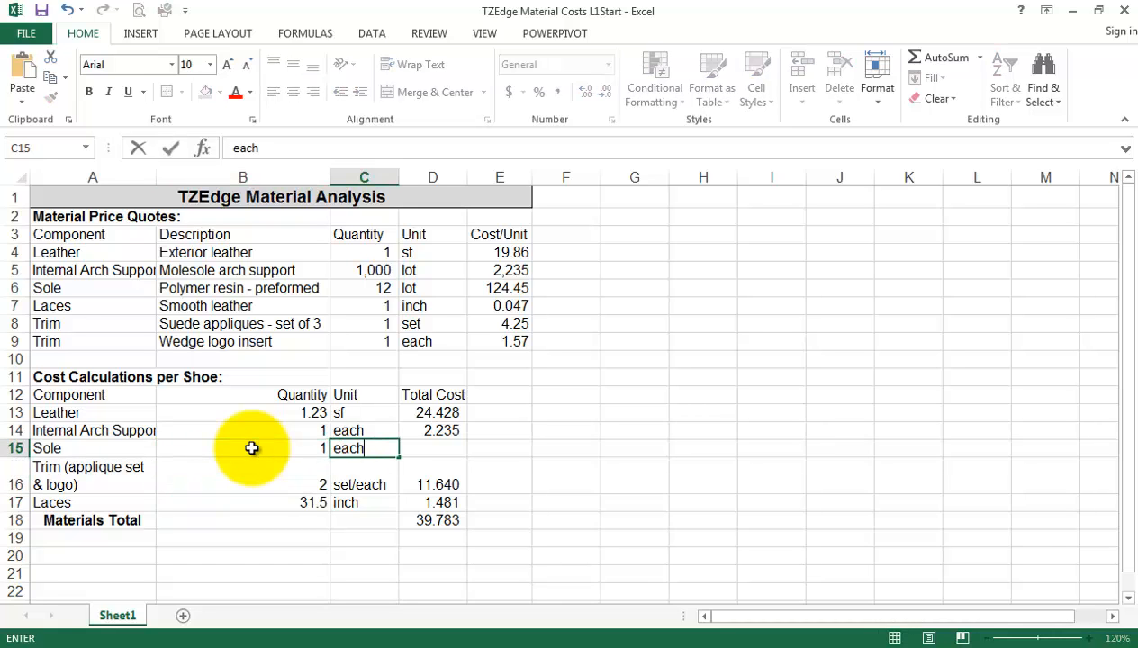
{"action": "key", "text": "Return"}
- Calculate the sole's total cost in D15 with =E6/C6 and check the Materials Total formula in D18
{"action": "left_click", "coordinate": [442, 449]}
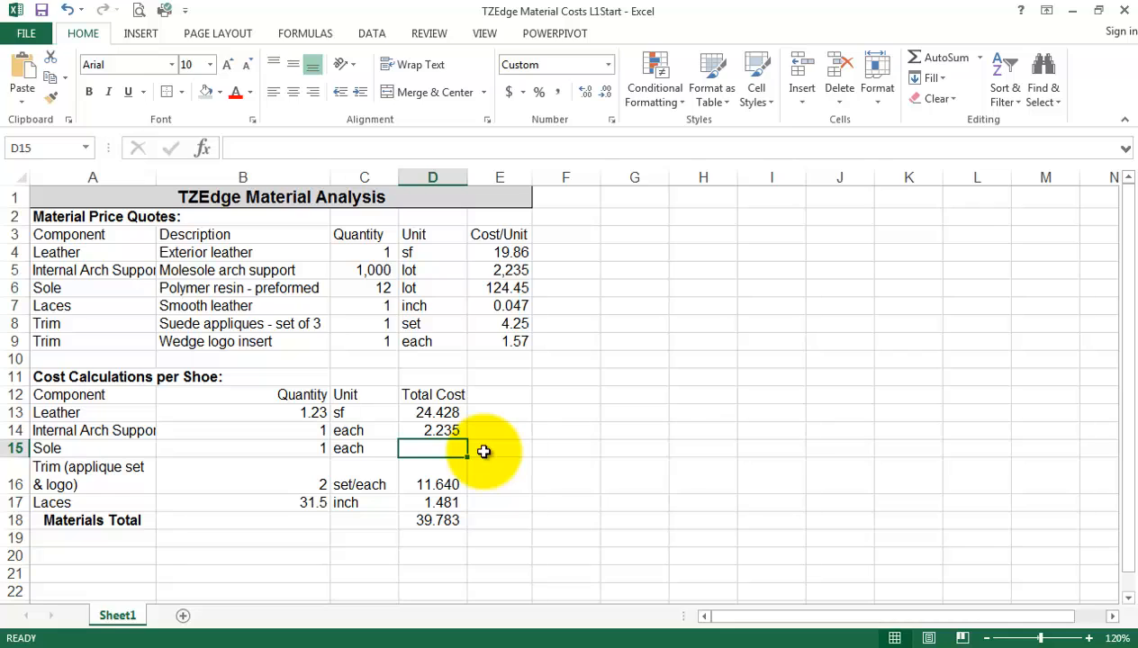
{"action": "type", "text": "="}
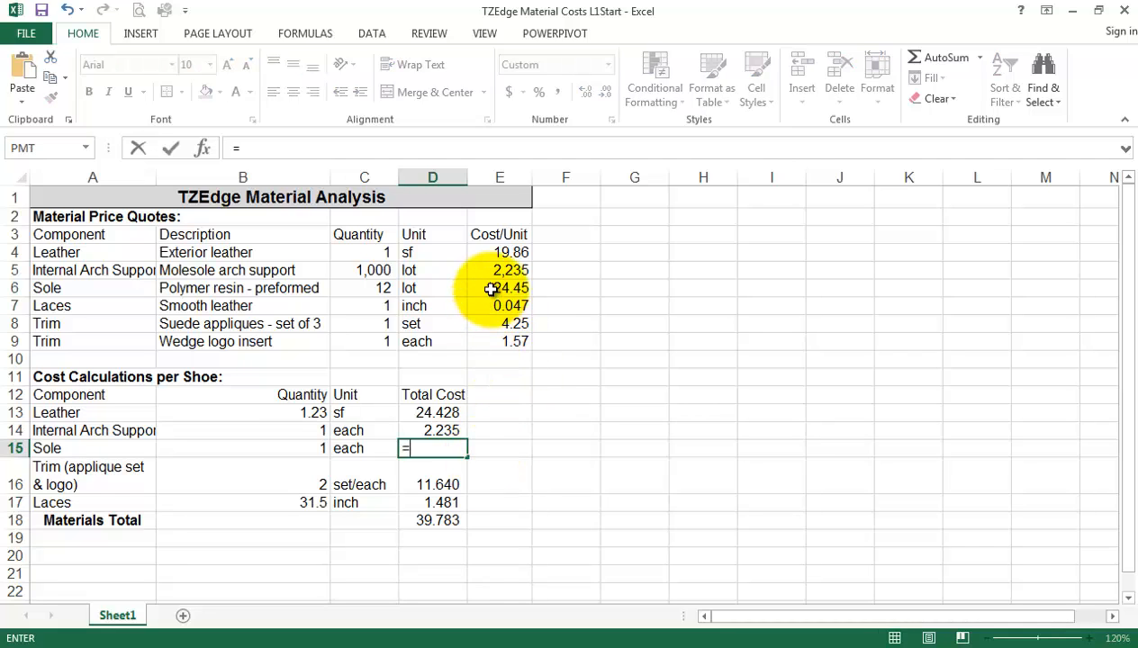
{"action": "left_click", "coordinate": [491, 289]}
{"action": "type", "text": "/"}
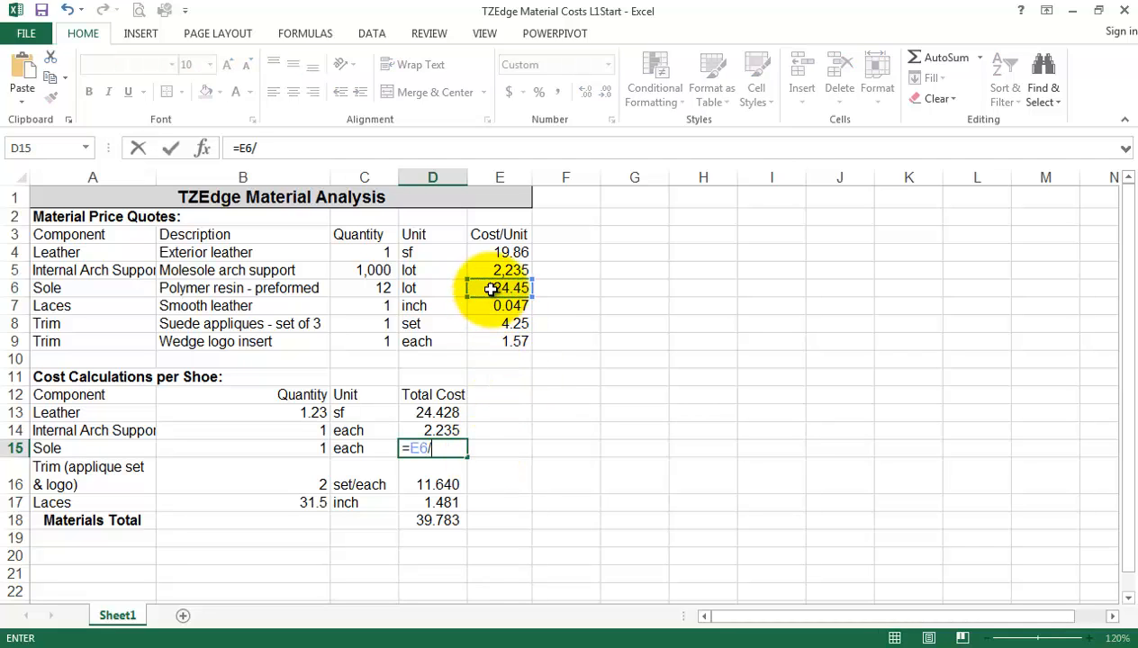
{"action": "left_click", "coordinate": [364, 290]}
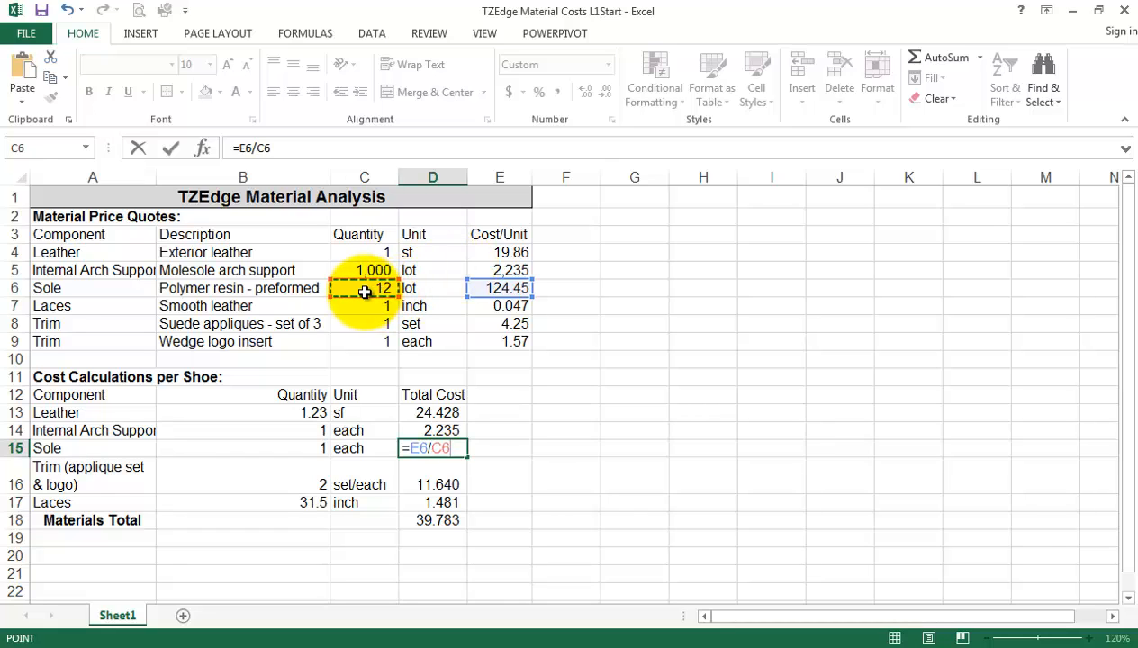
{"action": "key", "text": "Return"}
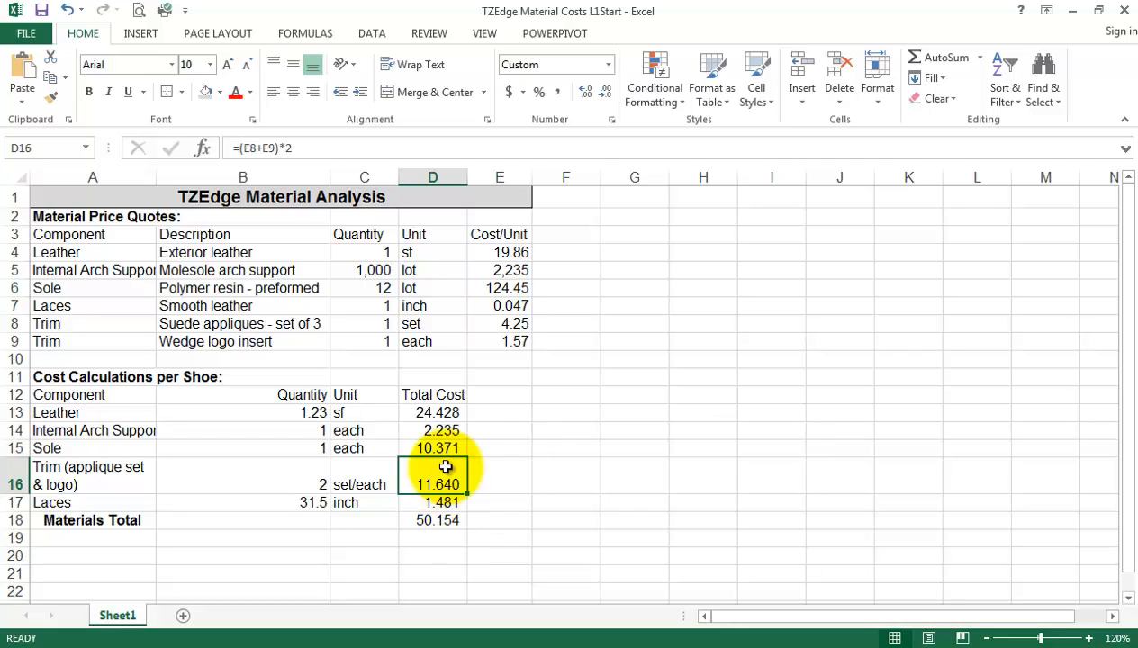
{"action": "left_click", "coordinate": [454, 523]}
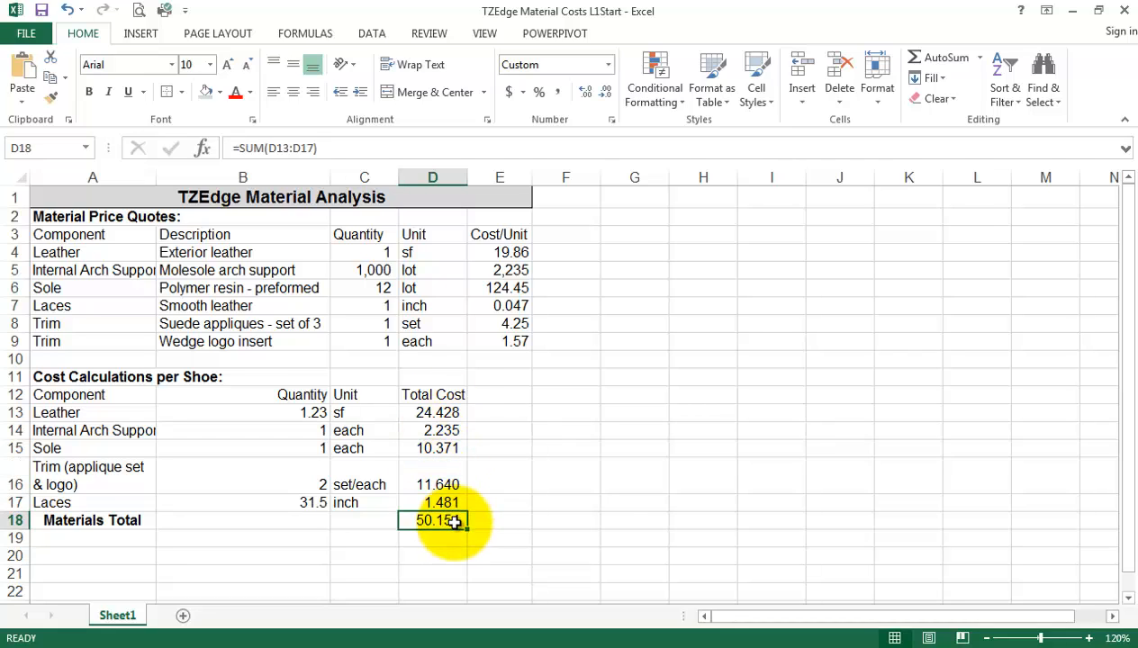